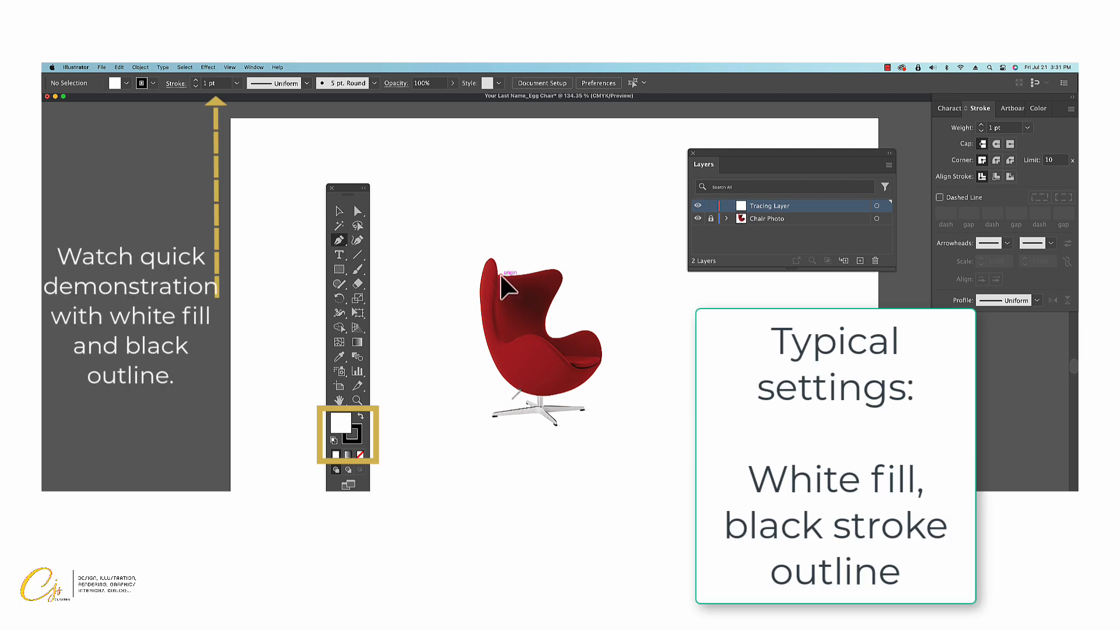
# Trace the red chair shell's outline with the Pen tool, using a white fill and a 1 pt black stroke.
pyautogui.click(497, 267)
pyautogui.click(505, 284)
pyautogui.moveTo(542, 272); pyautogui.dragTo(529, 397)
pyautogui.moveTo(483, 336); pyautogui.dragTo(505, 283)
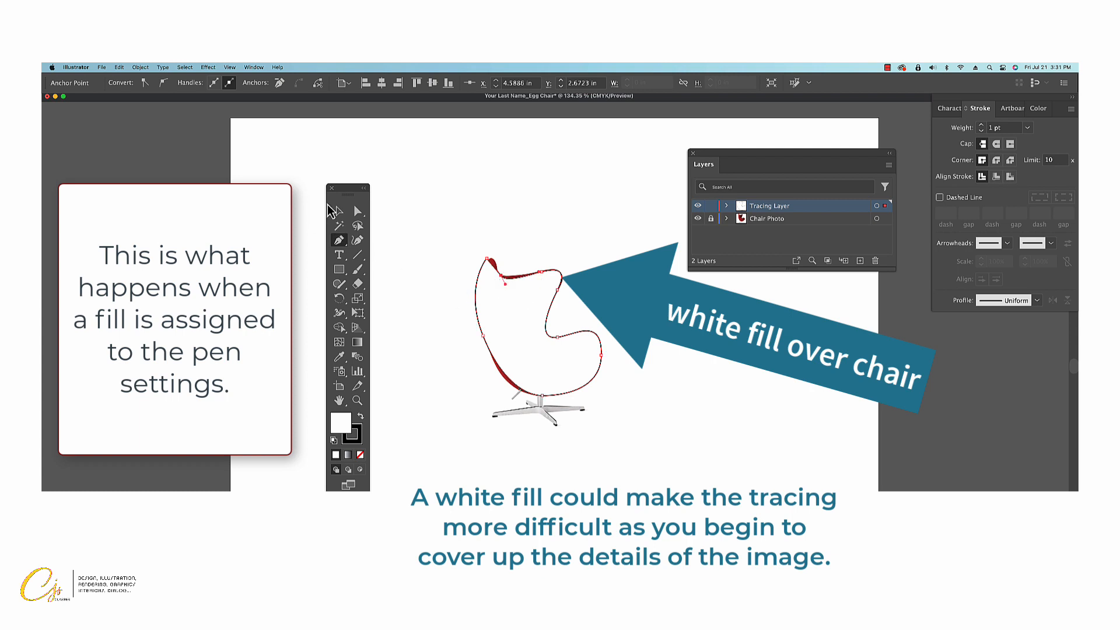
# Select the traced chair shell and set its fill to None.
pyautogui.click(339, 212)
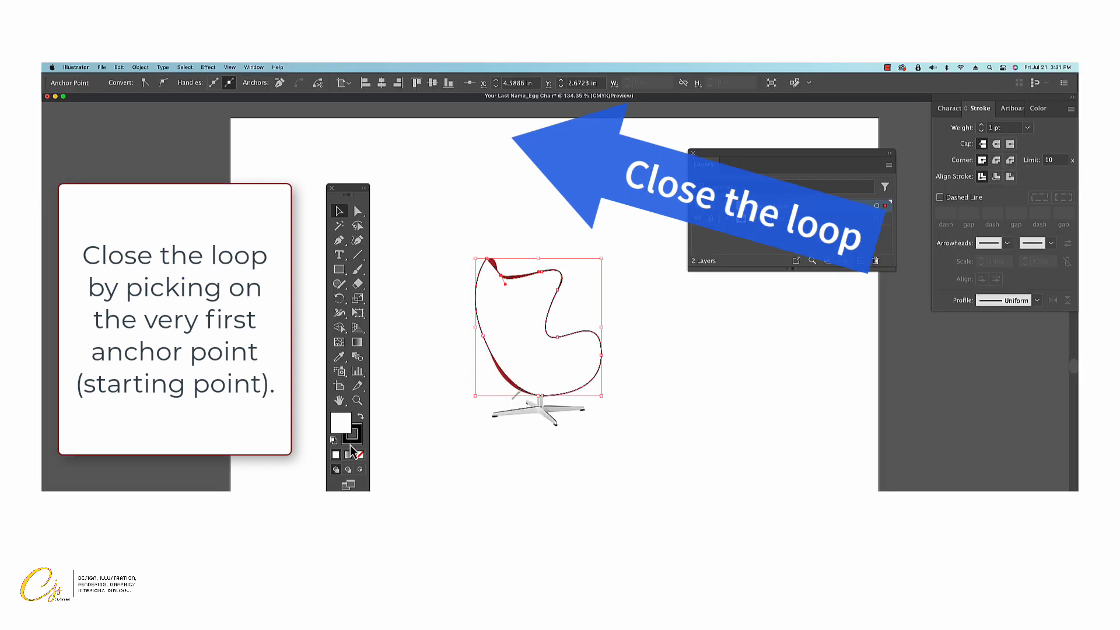
pyautogui.click(361, 455)
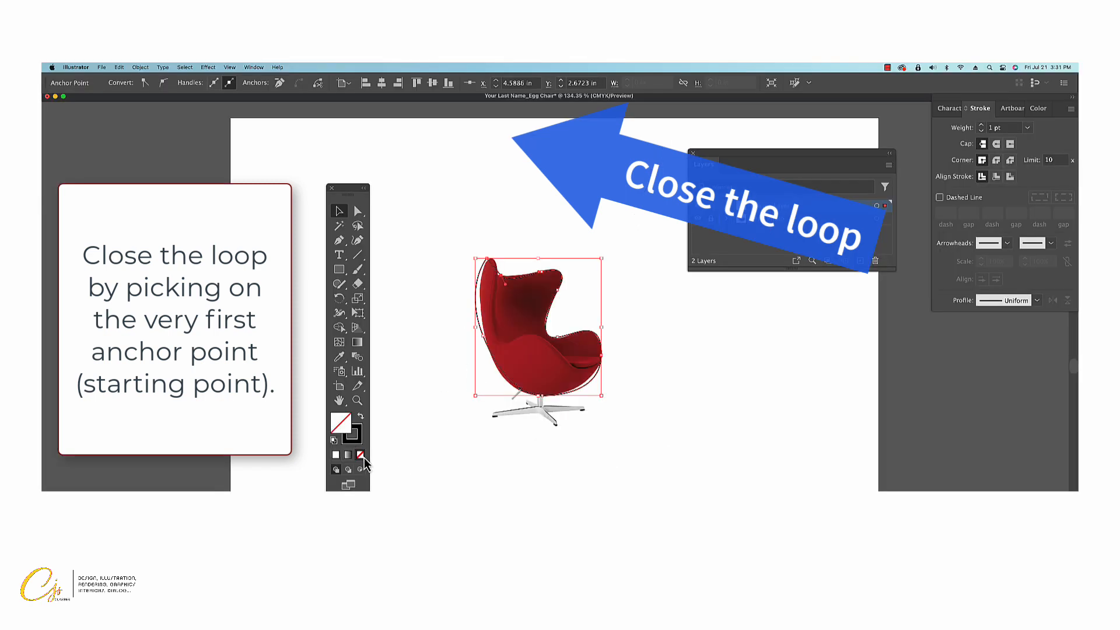
pyautogui.click(477, 482)
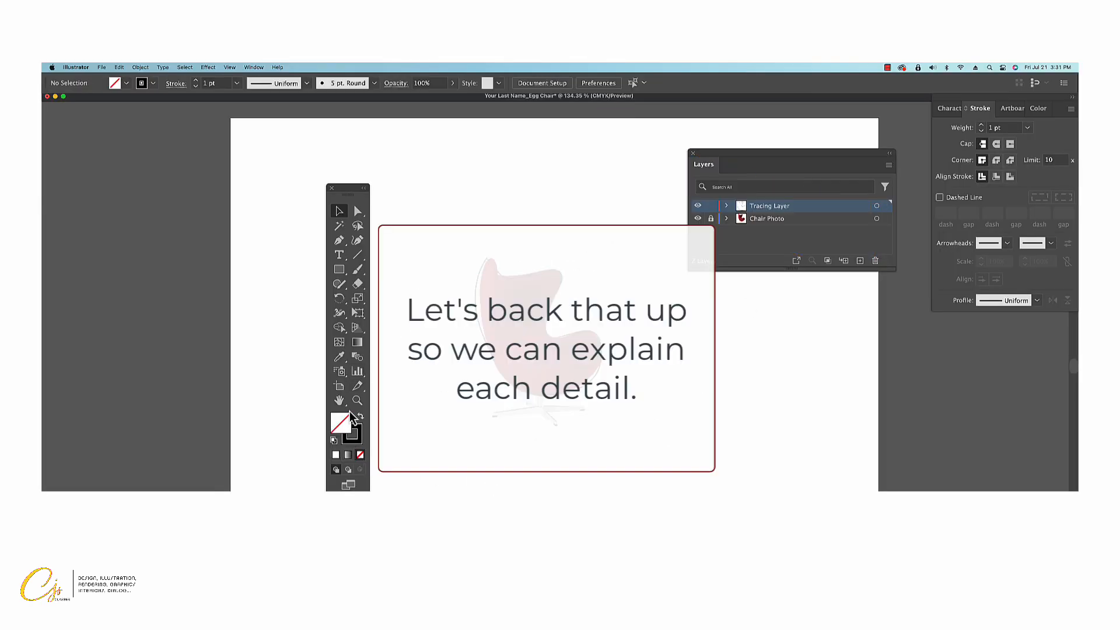
pyautogui.click(361, 401)
pyautogui.click(523, 328)
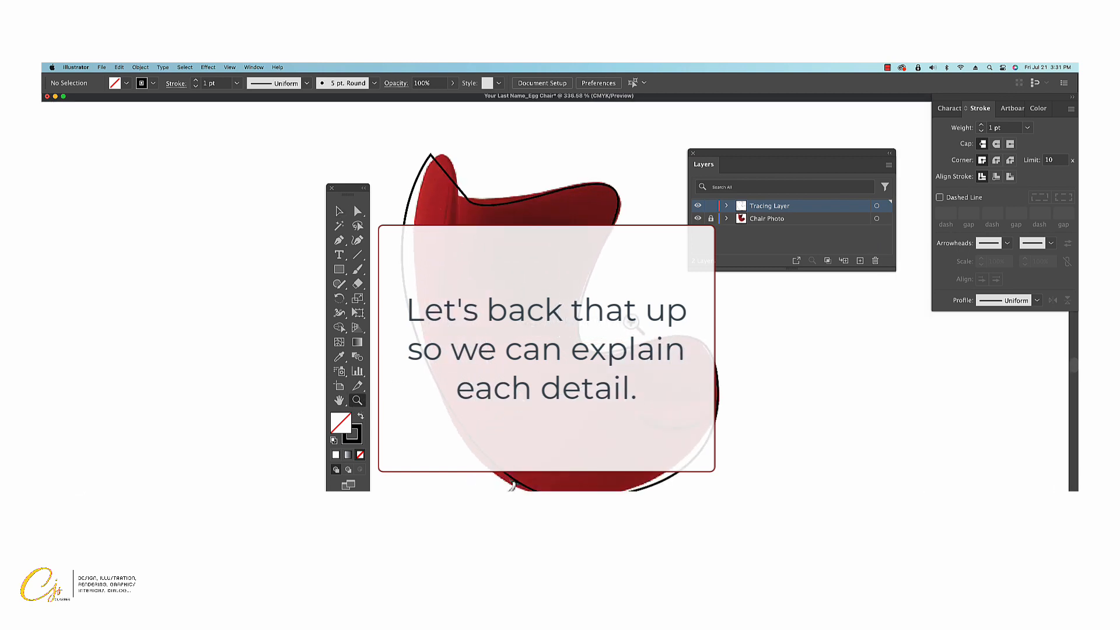
pyautogui.click(360, 212)
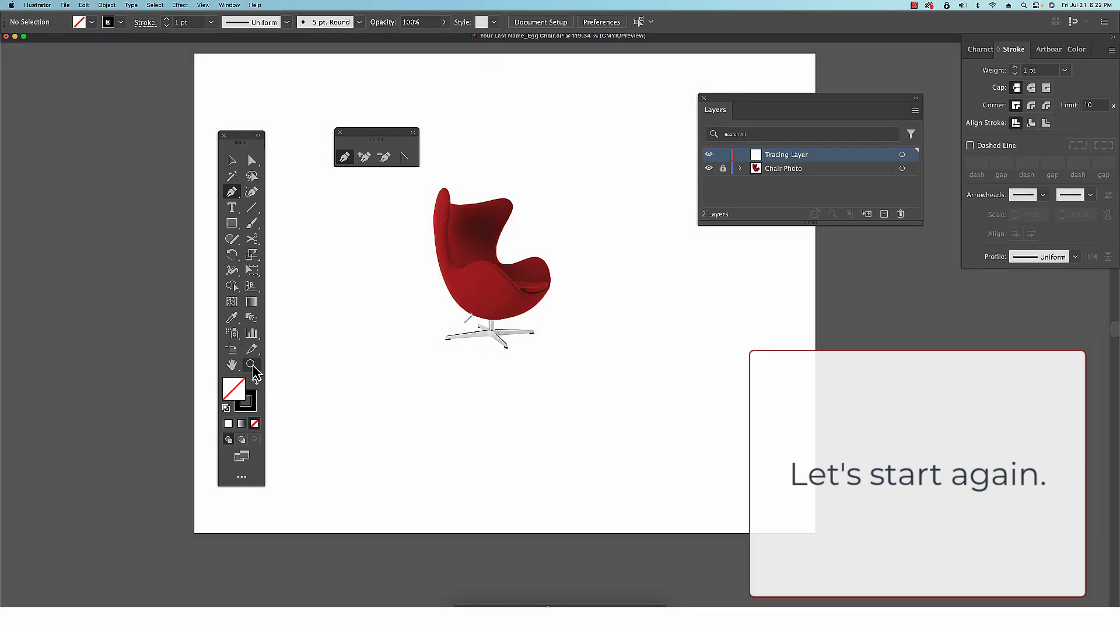
# Move the floating pen tools clear of the chair and start a curved Pen path at the top of the chair's back.
pyautogui.moveTo(445, 214); pyautogui.dragTo(592, 187)
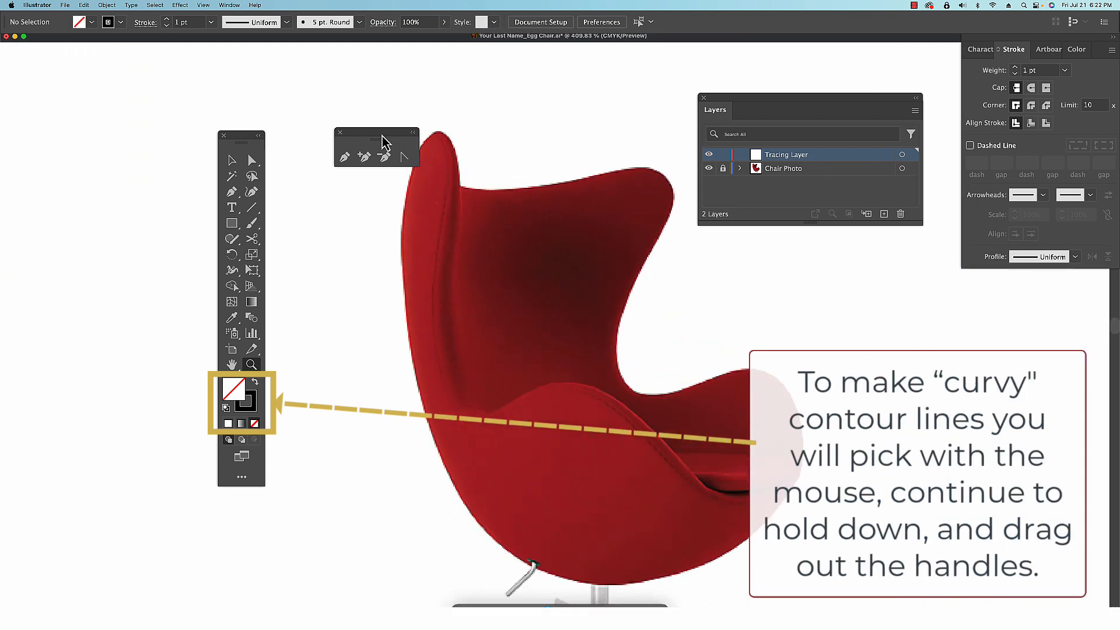
pyautogui.moveTo(382, 142); pyautogui.dragTo(321, 102)
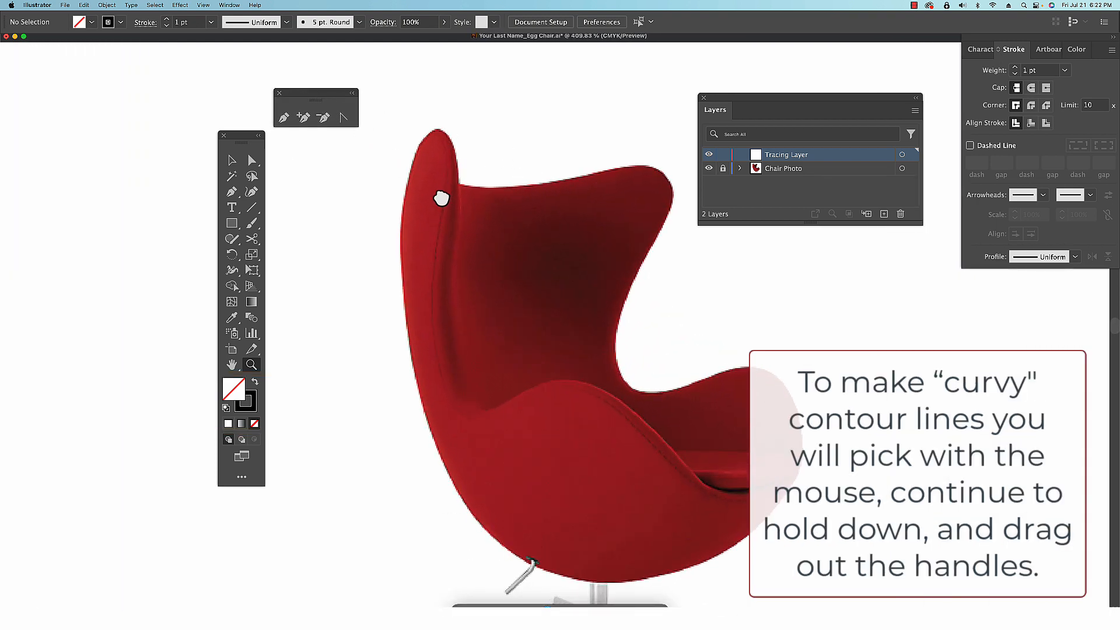
pyautogui.moveTo(440, 194); pyautogui.dragTo(420, 143)
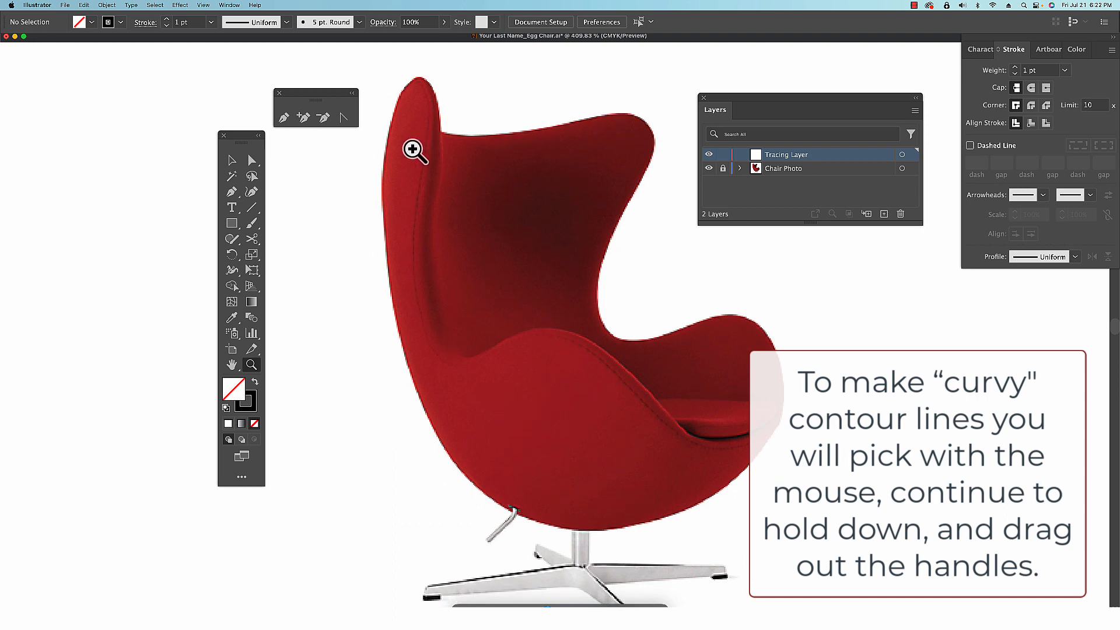
pyautogui.click(284, 119)
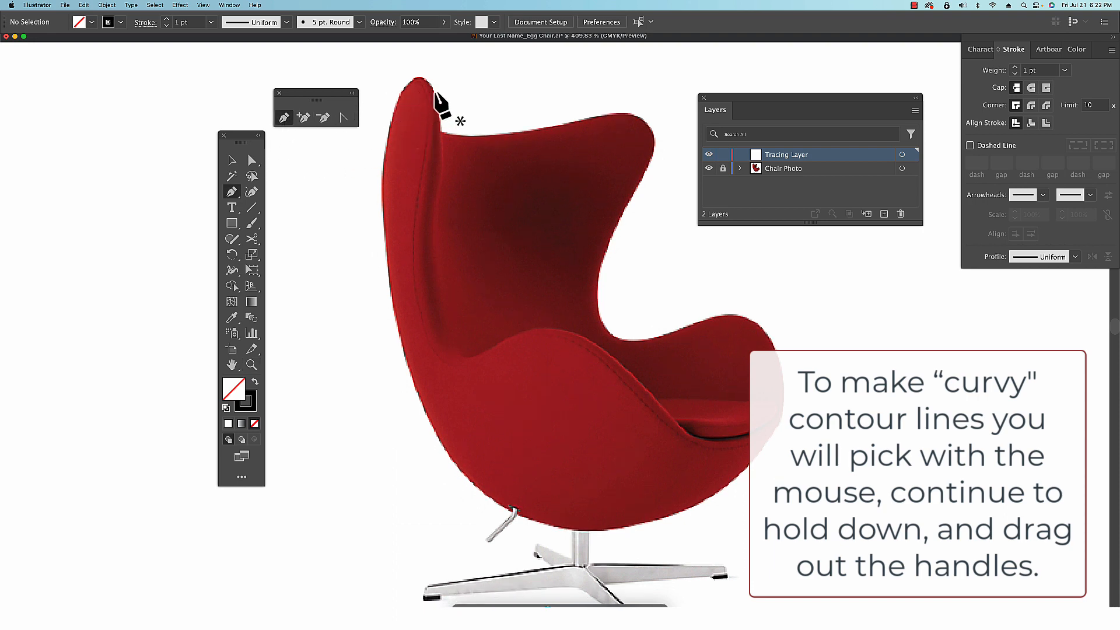
pyautogui.click(434, 91)
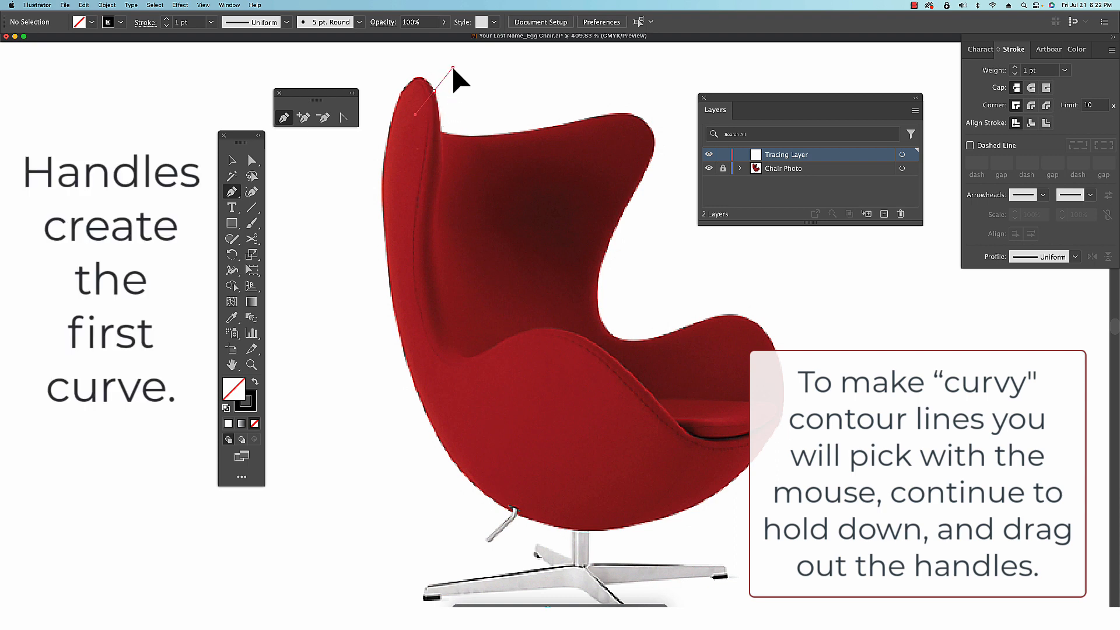
pyautogui.moveTo(451, 65); pyautogui.dragTo(409, 120)
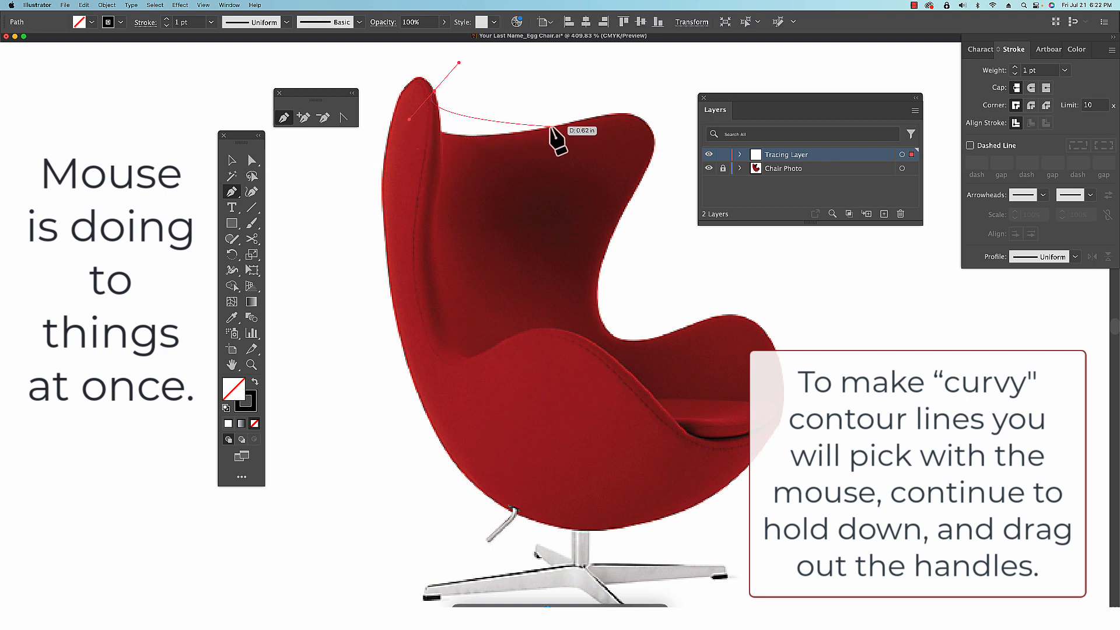
# Continue the path with curved anchors along the backrest's upper edge, down its inner curve and onto the armrest's upper edge.
pyautogui.moveTo(550, 127); pyautogui.dragTo(622, 112)
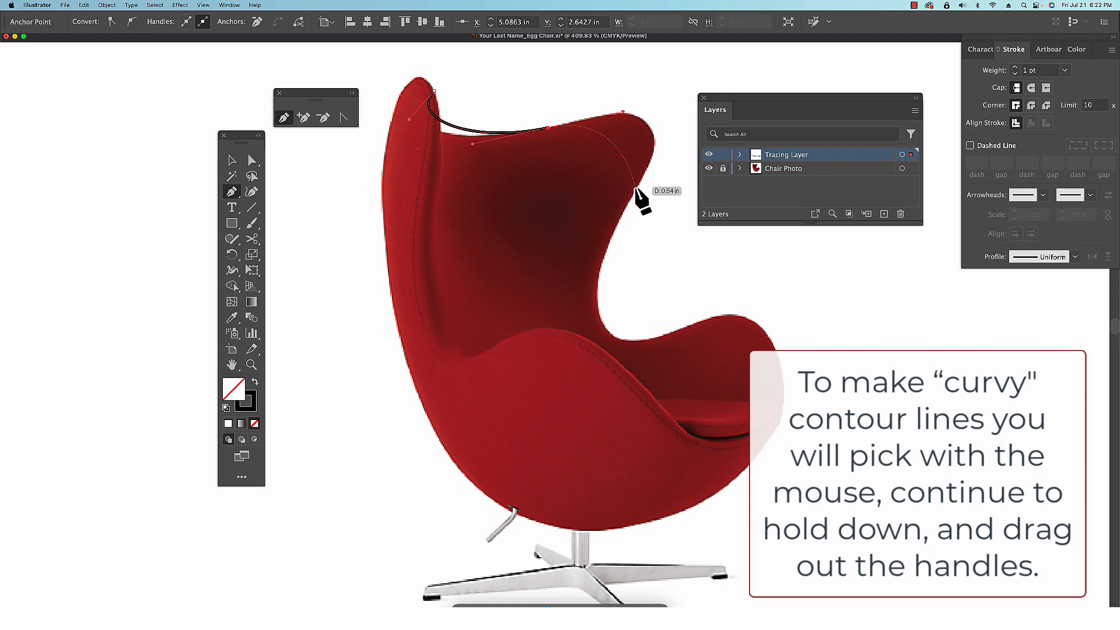
pyautogui.moveTo(635, 188); pyautogui.dragTo(582, 273)
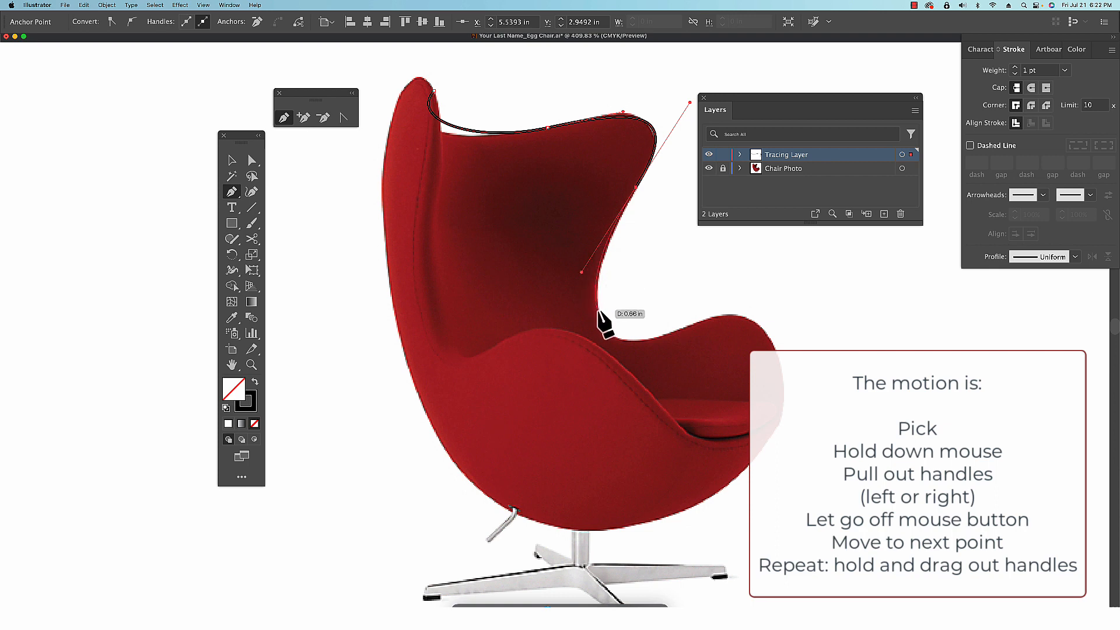
pyautogui.moveTo(600, 321); pyautogui.dragTo(607, 334)
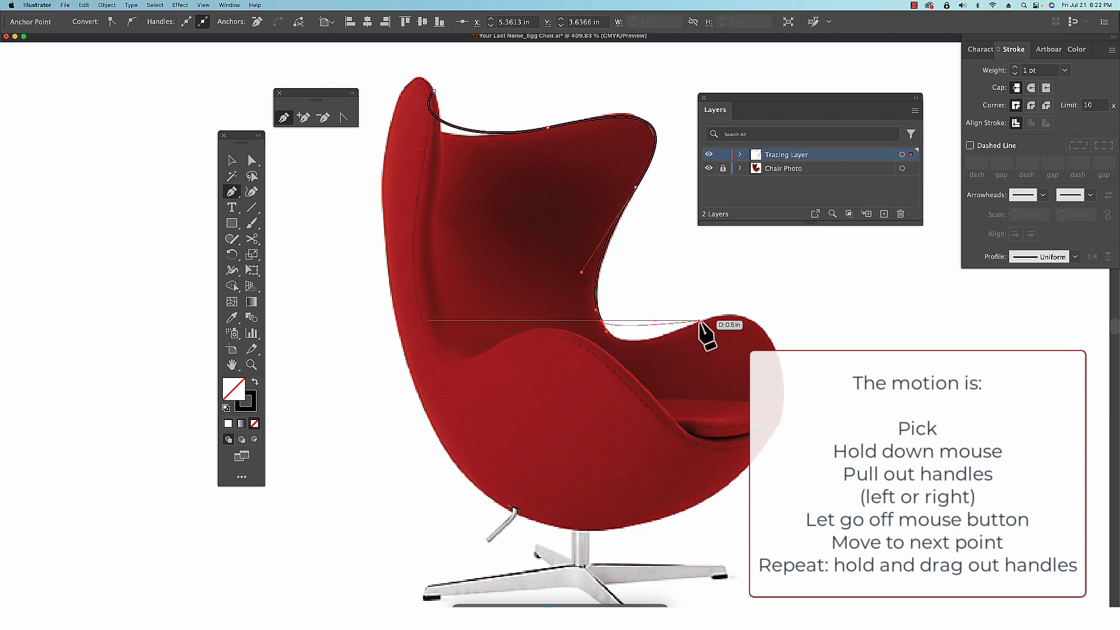
pyautogui.moveTo(700, 321); pyautogui.dragTo(776, 286)
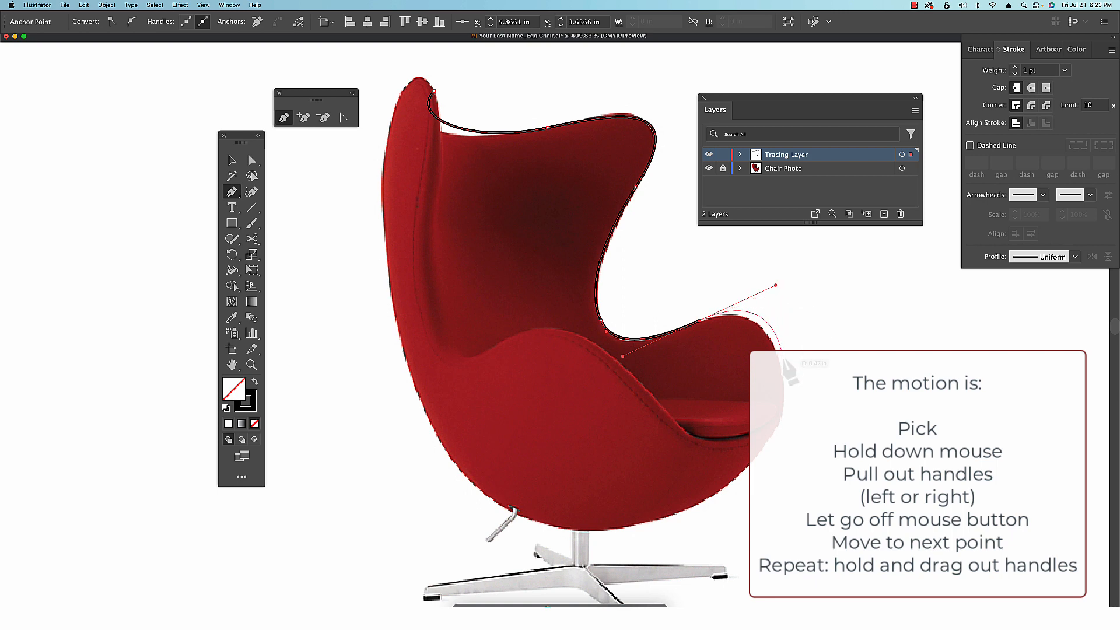
# Continue the curved path around the armrest, beneath the seat and up the back, closing it at the starting anchor.
pyautogui.moveTo(782, 388)
pyautogui.mouseDown()
pyautogui.moveTo(785, 373)
pyautogui.moveTo(786, 392)
pyautogui.moveTo(636, 531)
pyautogui.mouseUp()
pyautogui.moveTo(629, 525); pyautogui.dragTo(485, 537)
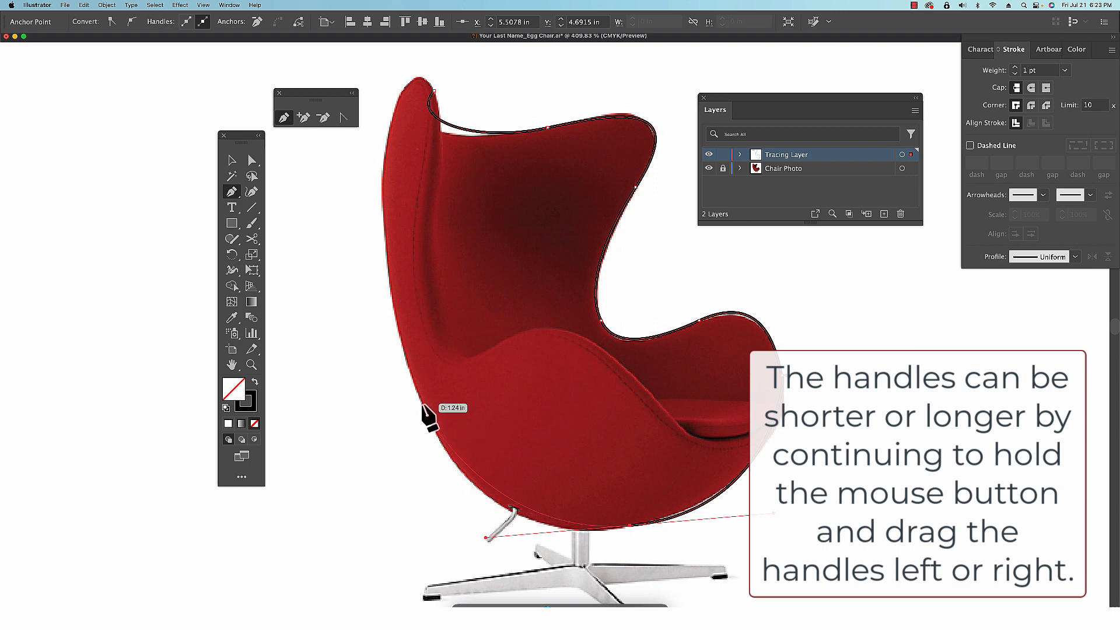
pyautogui.moveTo(421, 402); pyautogui.dragTo(394, 352)
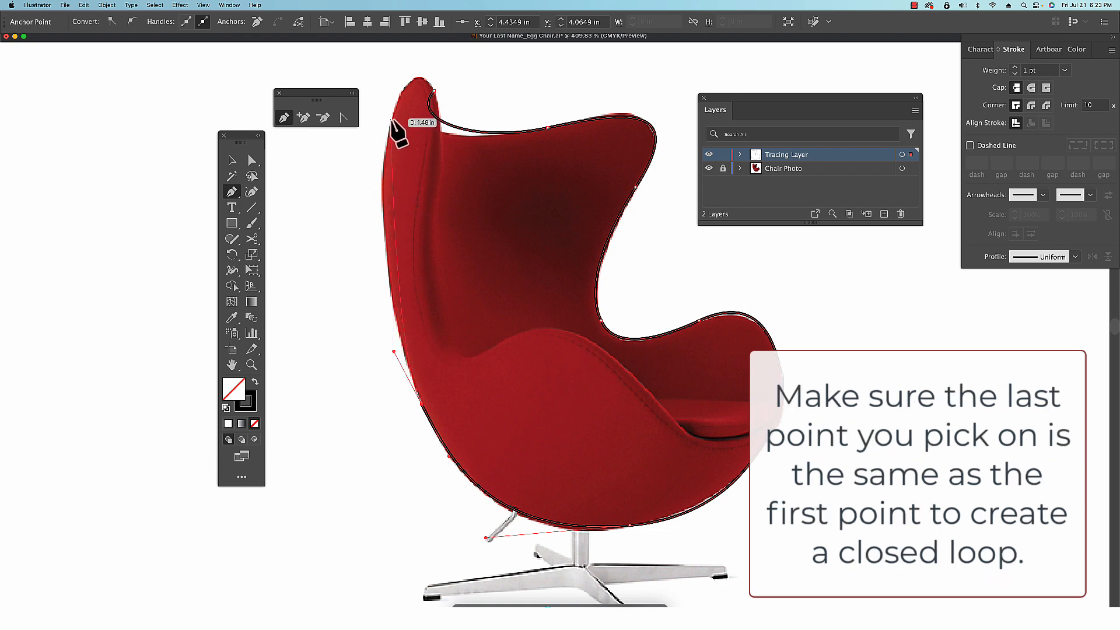
pyautogui.moveTo(390, 119)
pyautogui.mouseDown()
pyautogui.moveTo(418, 100)
pyautogui.moveTo(422, 88)
pyautogui.moveTo(400, 80)
pyautogui.moveTo(407, 69)
pyautogui.moveTo(443, 101)
pyautogui.moveTo(449, 125)
pyautogui.mouseUp()
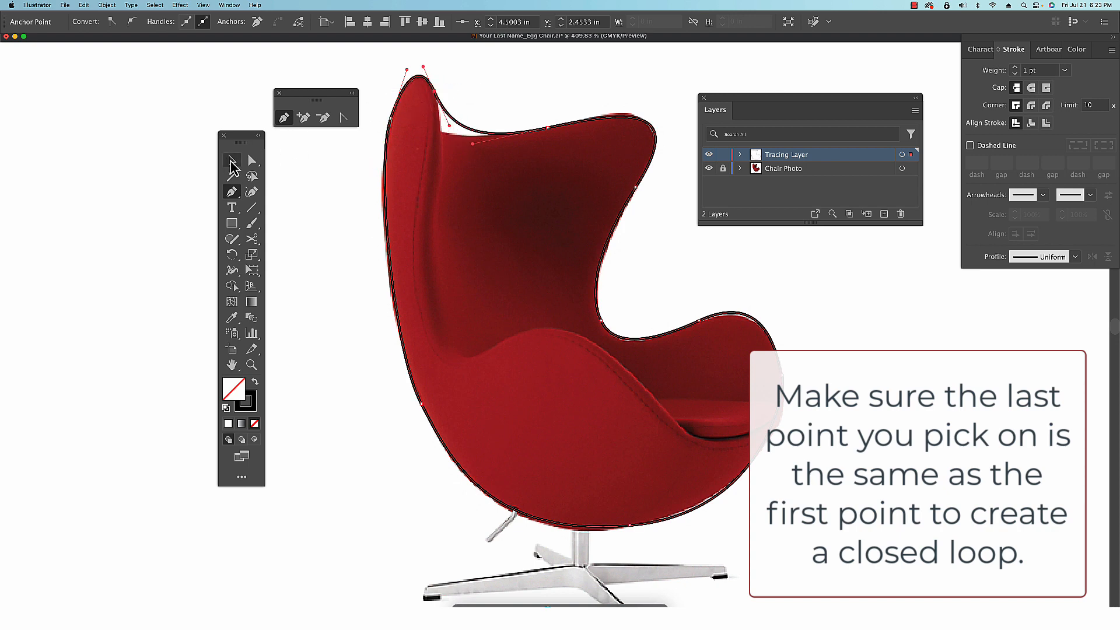
# Switch the selected chair outline between white fill and no fill, finish with no fill, and deselect it.
pyautogui.click(231, 163)
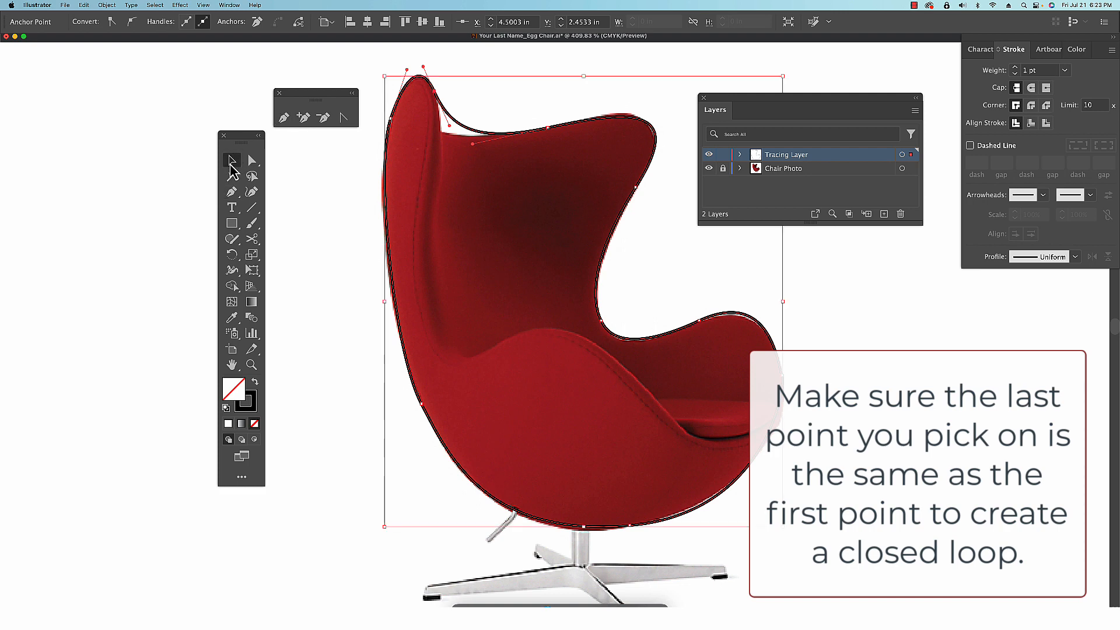
pyautogui.click(226, 408)
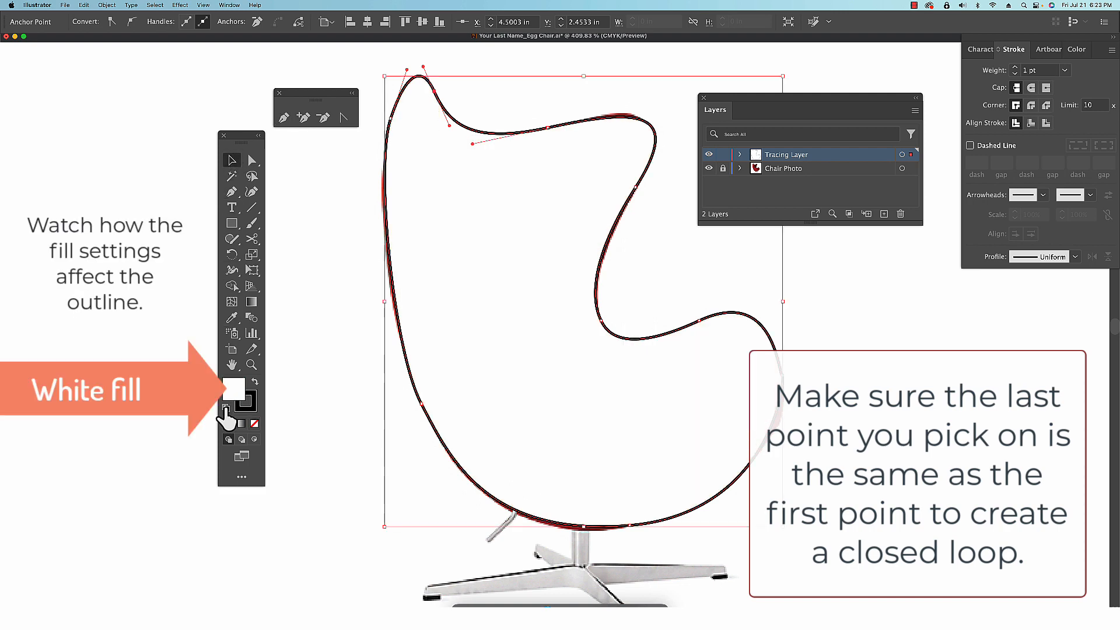
pyautogui.click(255, 424)
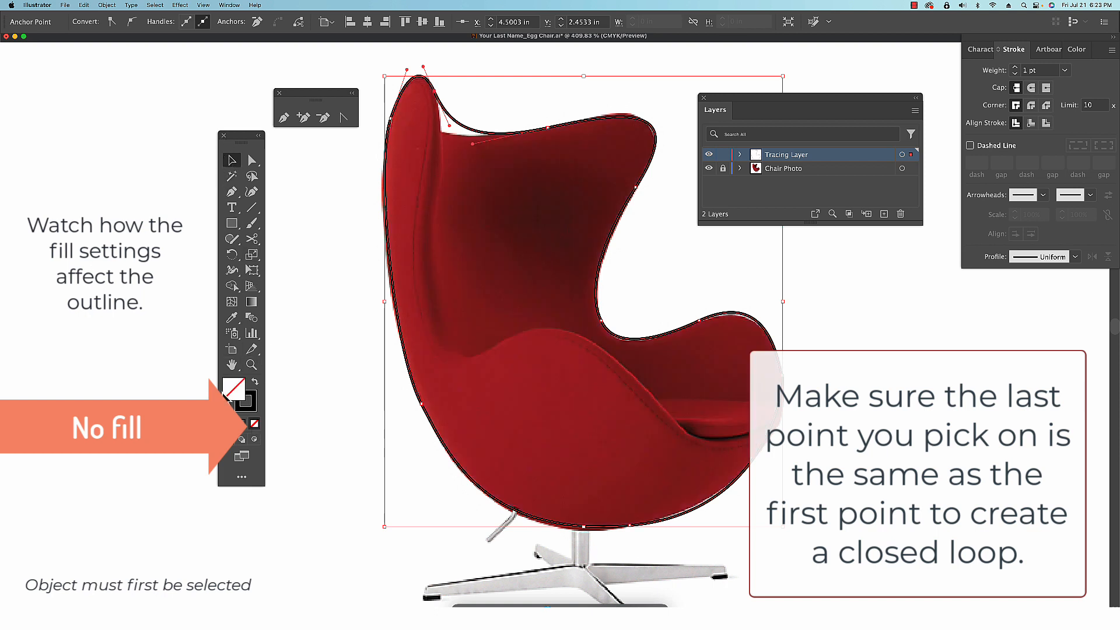
pyautogui.click(228, 424)
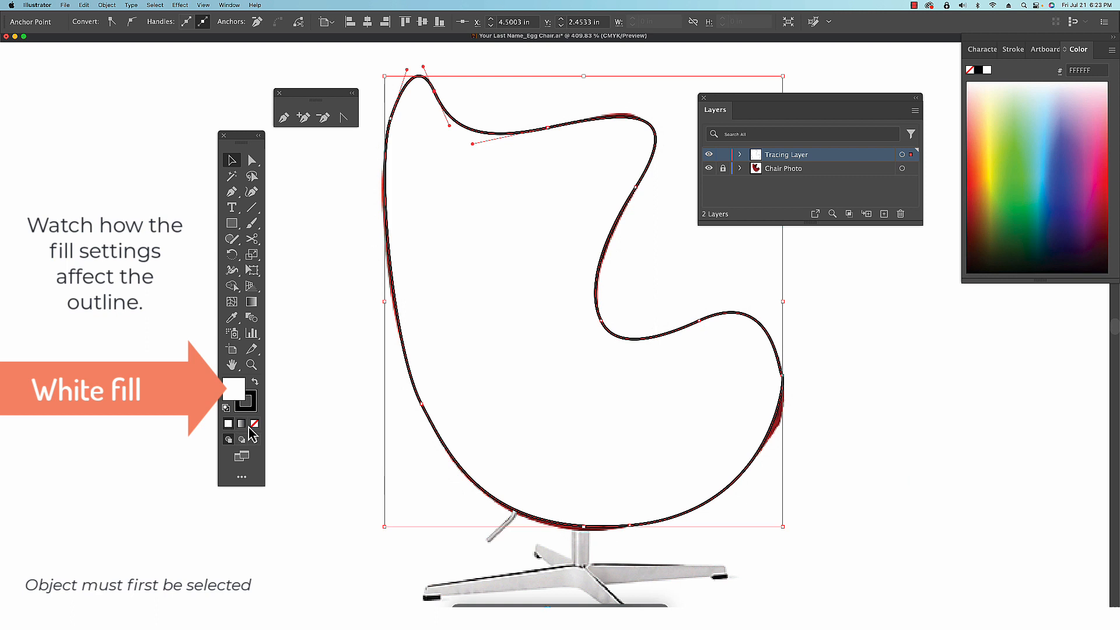
pyautogui.click(255, 424)
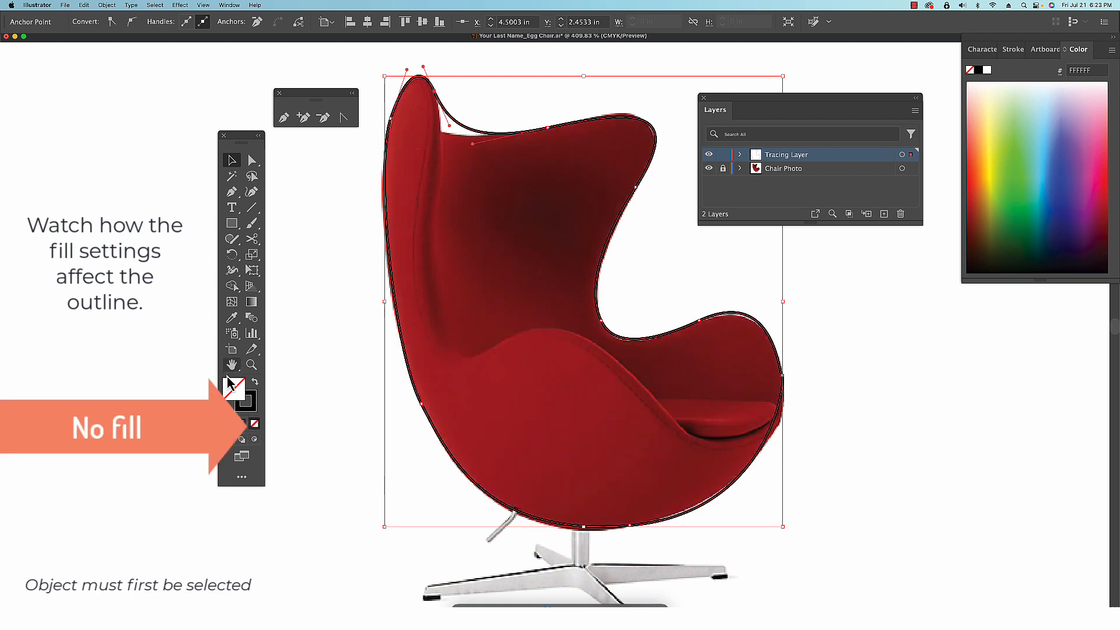
pyautogui.click(307, 240)
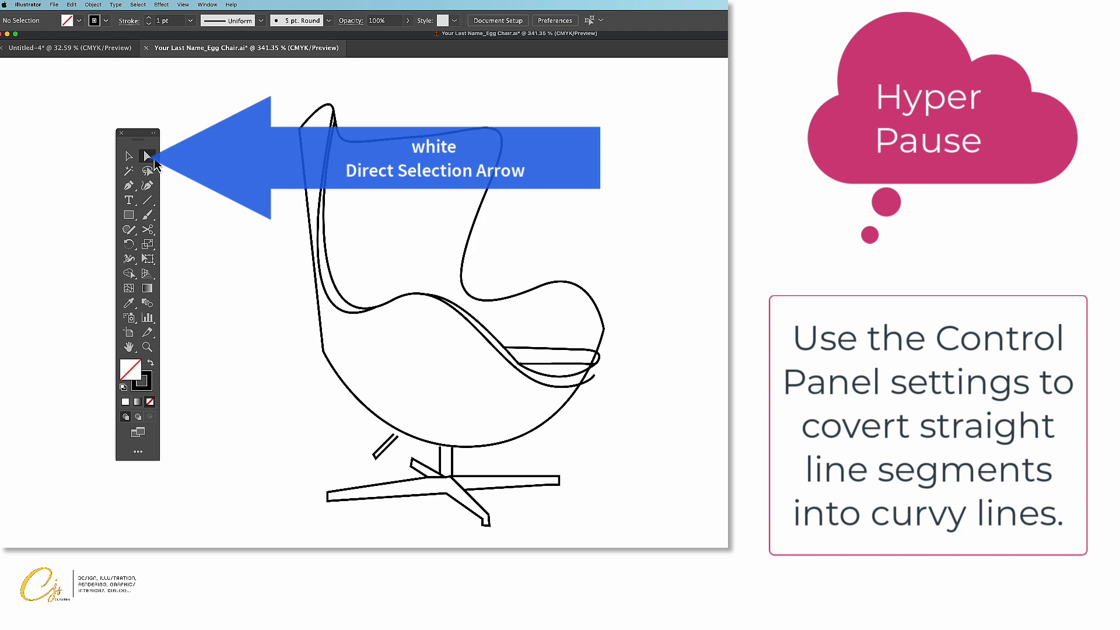
# Inspect the outer outline's anchor point at the lower back corner for curve handles, using Direct Selection.
pyautogui.click(373, 140)
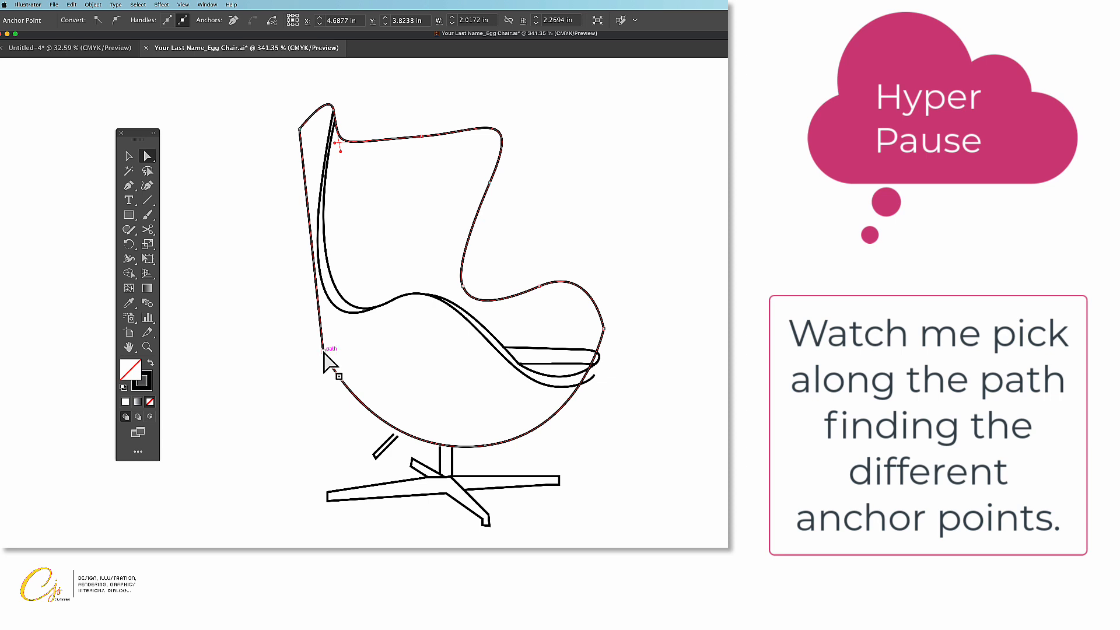
pyautogui.click(148, 346)
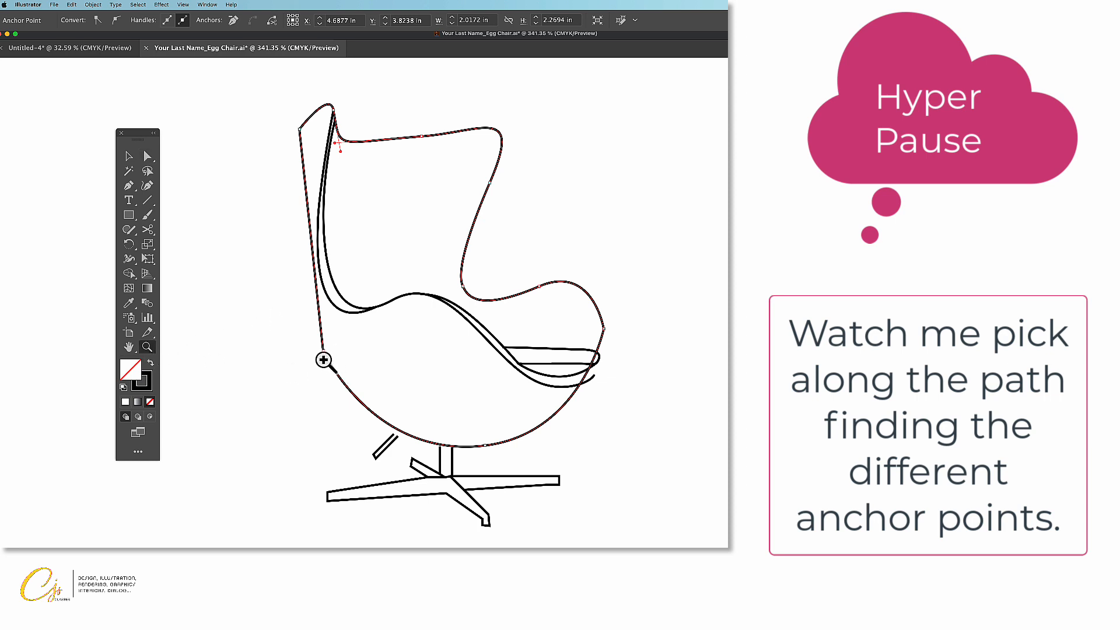
pyautogui.moveTo(323, 360); pyautogui.dragTo(385, 292)
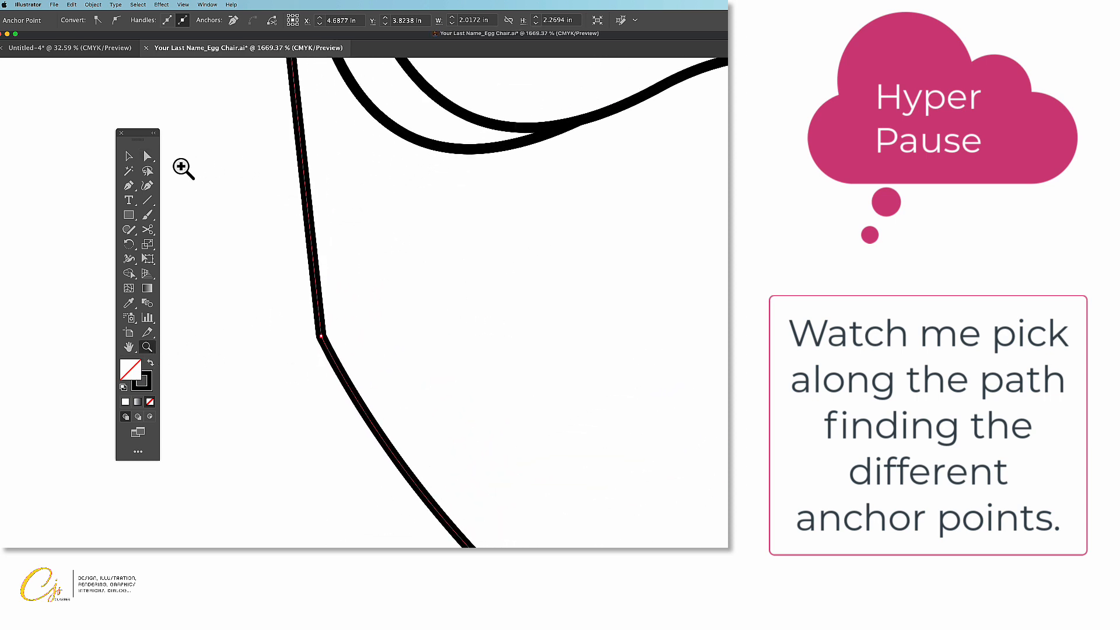
pyautogui.click(148, 156)
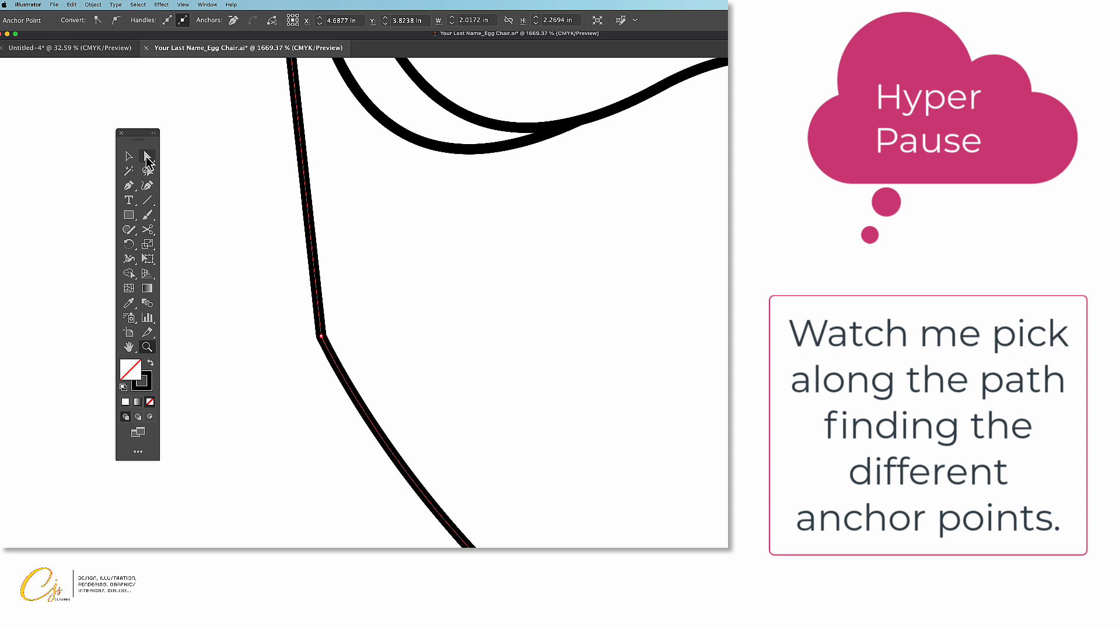
pyautogui.click(322, 337)
pyautogui.click(265, 356)
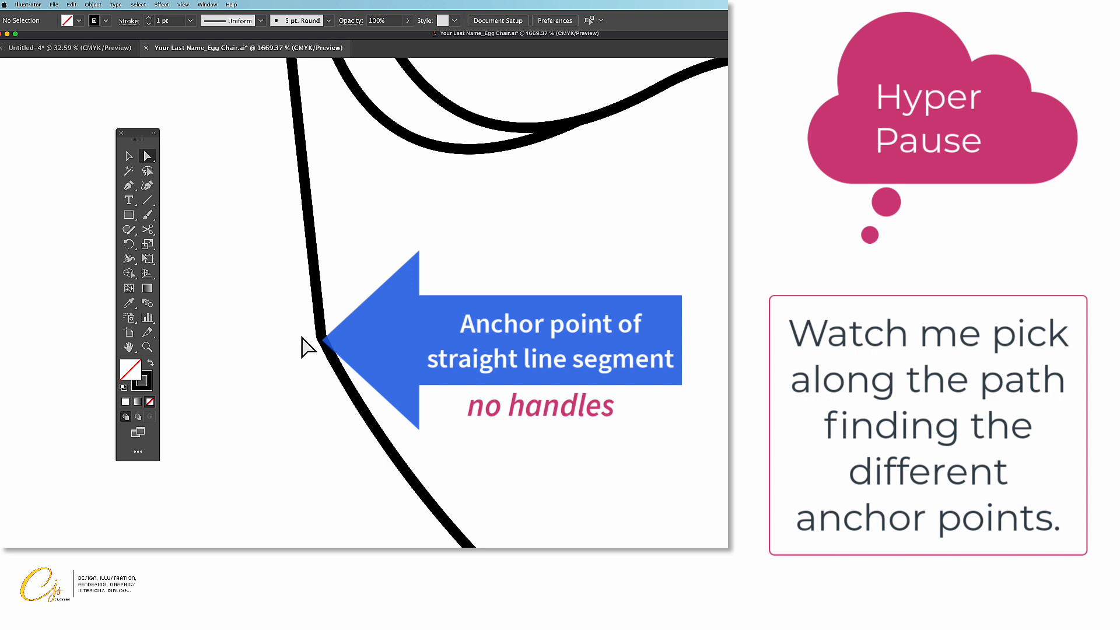
# Inspect the handles on the curved inner line between the chair's back and seat.
pyautogui.scroll(5, 305, 344)
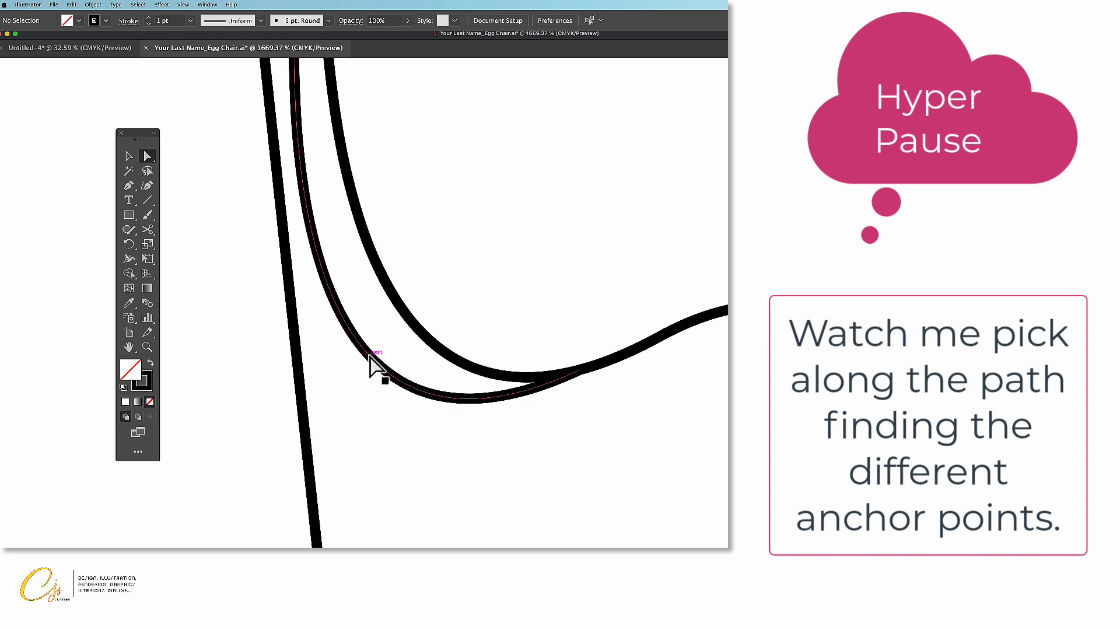
pyautogui.click(371, 367)
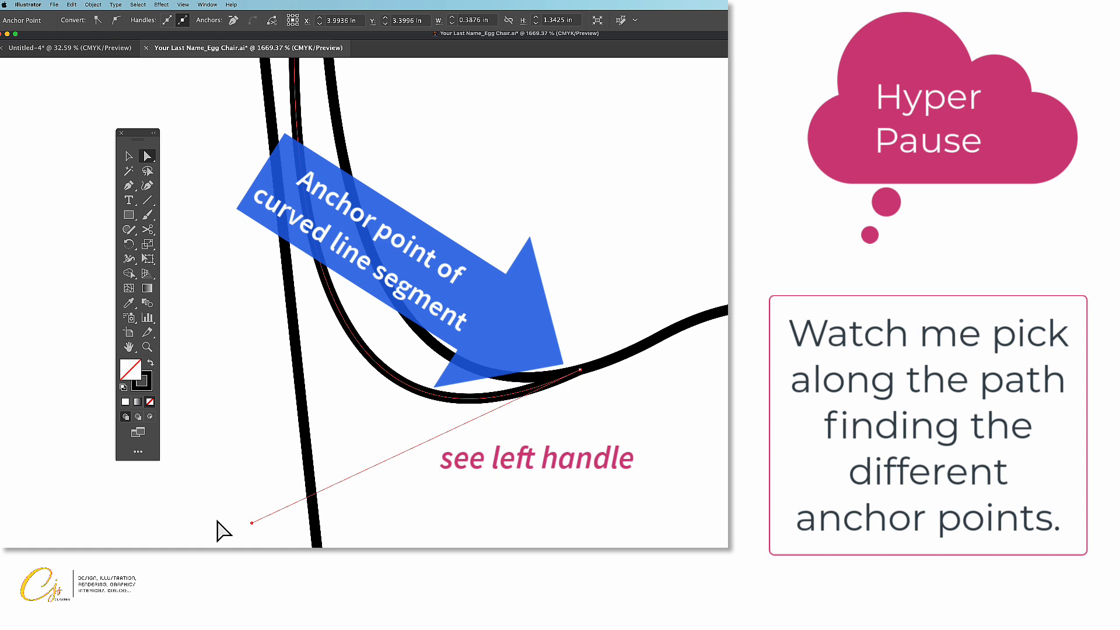
pyautogui.click(238, 516)
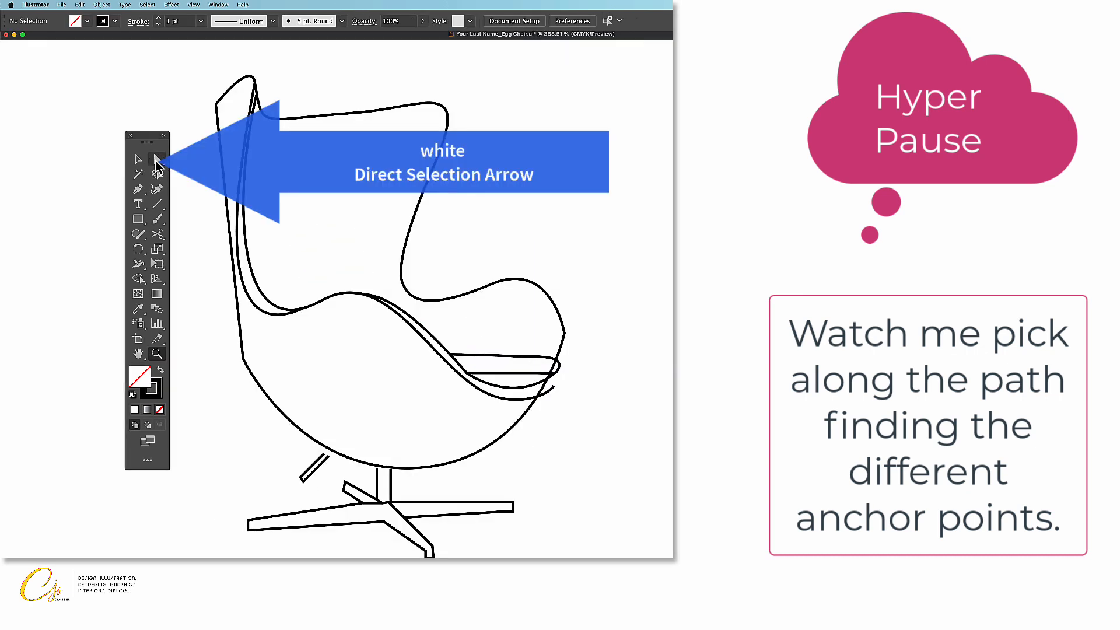
# Convert the outer outline's corner anchor points at the upper back, lower back and armrest front to smooth points.
pyautogui.click(157, 161)
pyautogui.click(290, 119)
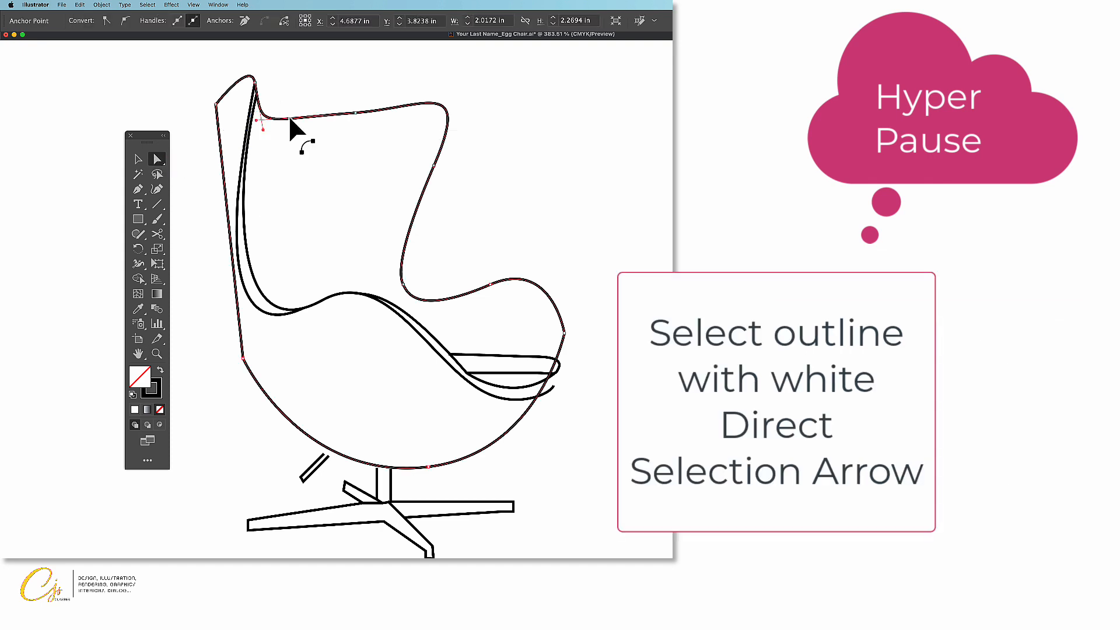
pyautogui.hscroll(2, 288, 115)
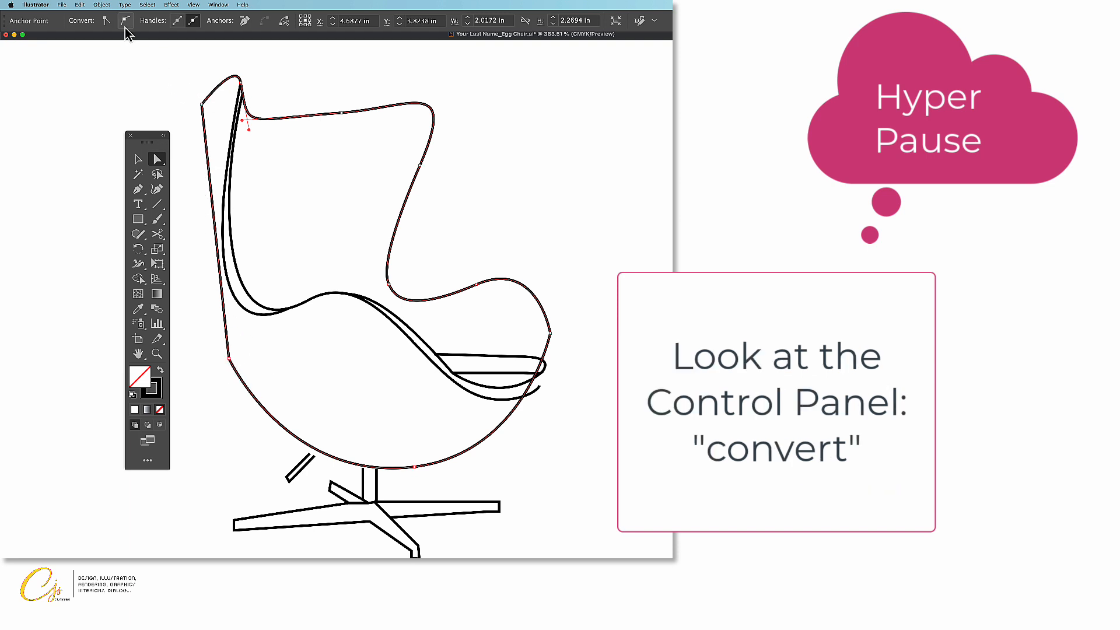
pyautogui.click(201, 105)
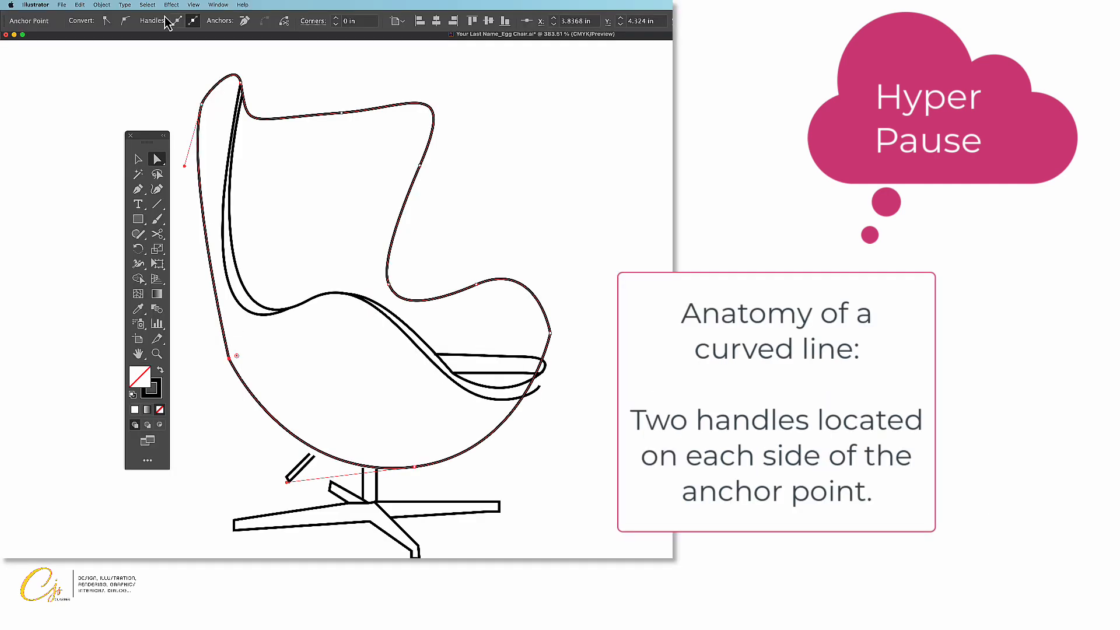
pyautogui.click(126, 22)
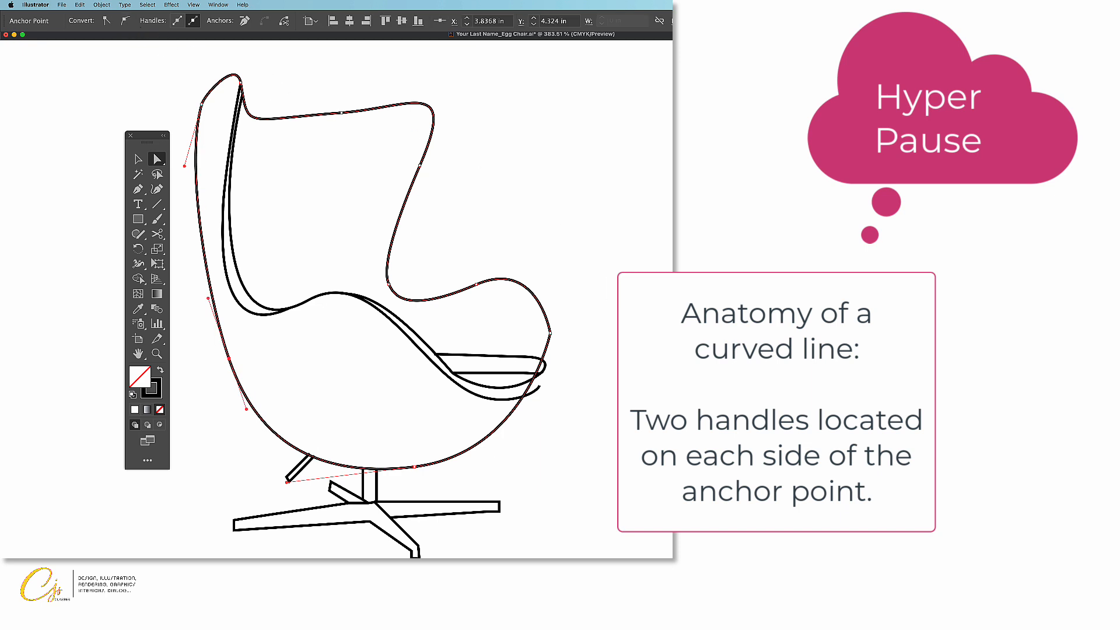
pyautogui.click(549, 332)
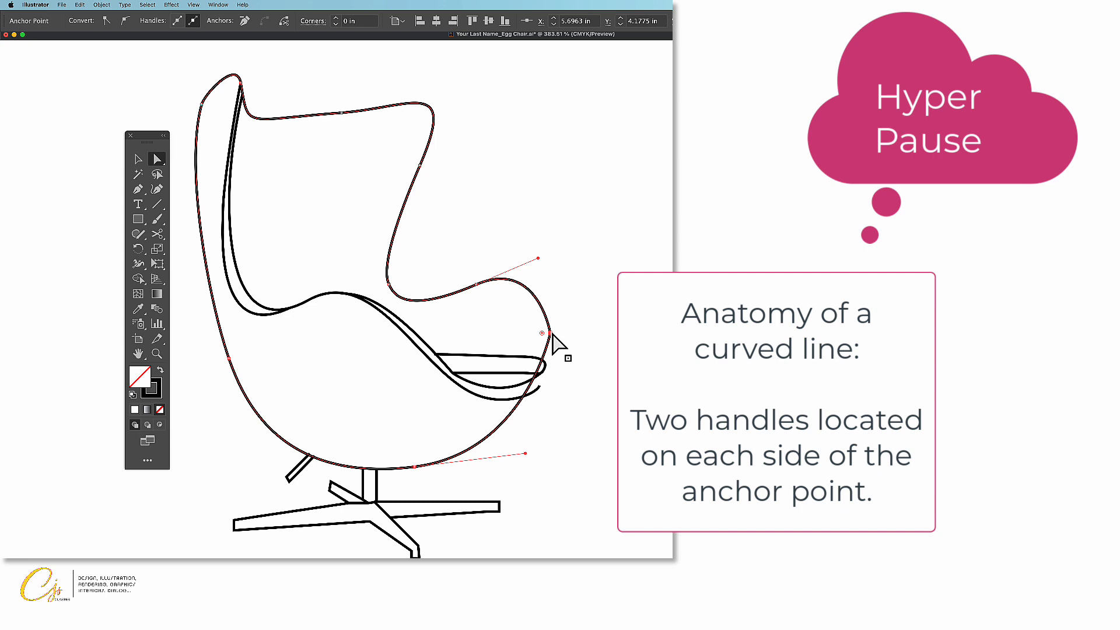
pyautogui.click(126, 20)
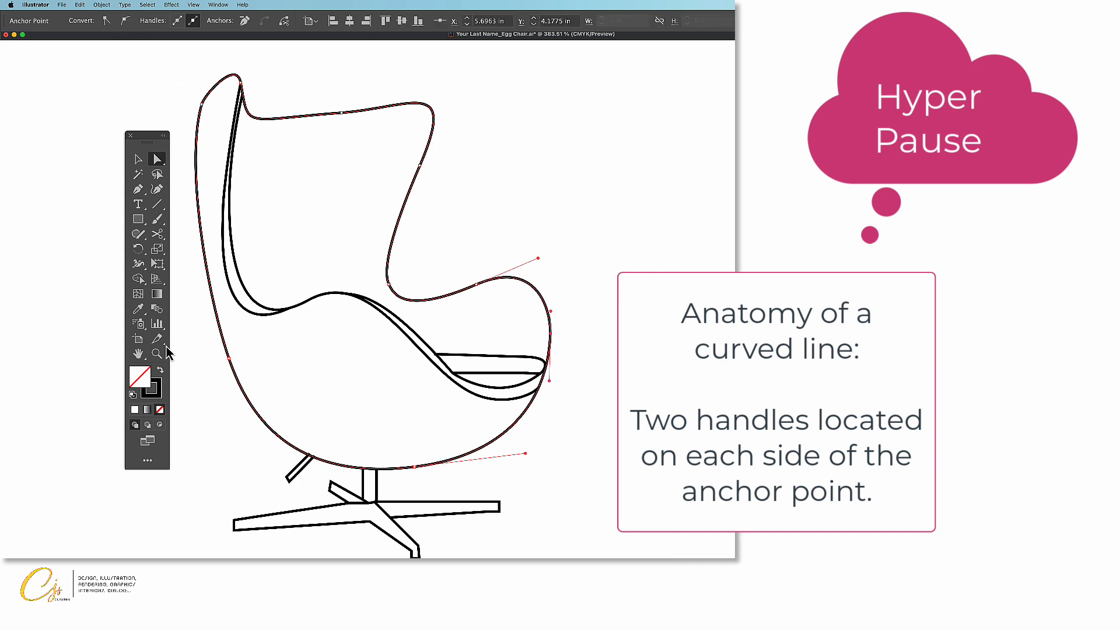
# Examine the direction handles on both sides of the anchor point along the armrest's upper curve, using Direct Selection.
pyautogui.click(474, 282)
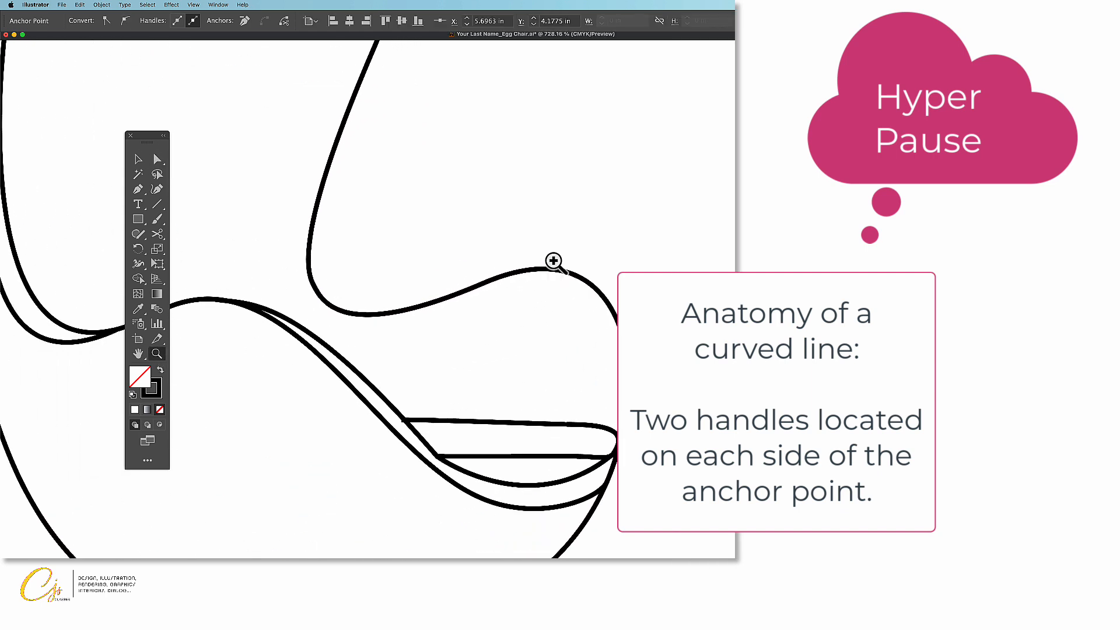
pyautogui.press('a')
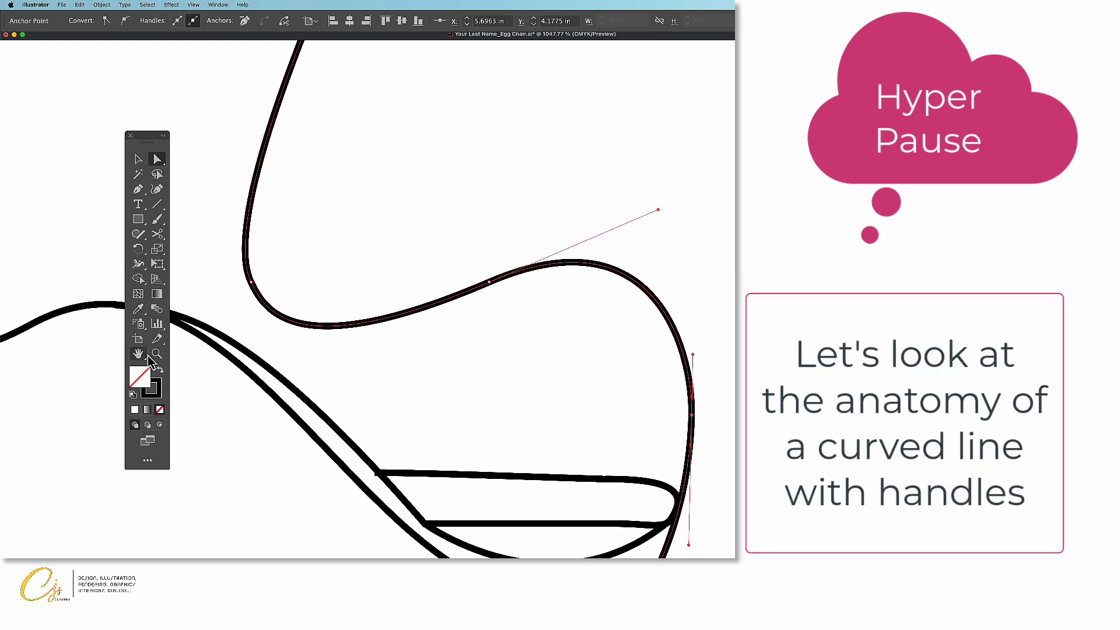
pyautogui.moveTo(515, 281); pyautogui.dragTo(557, 268)
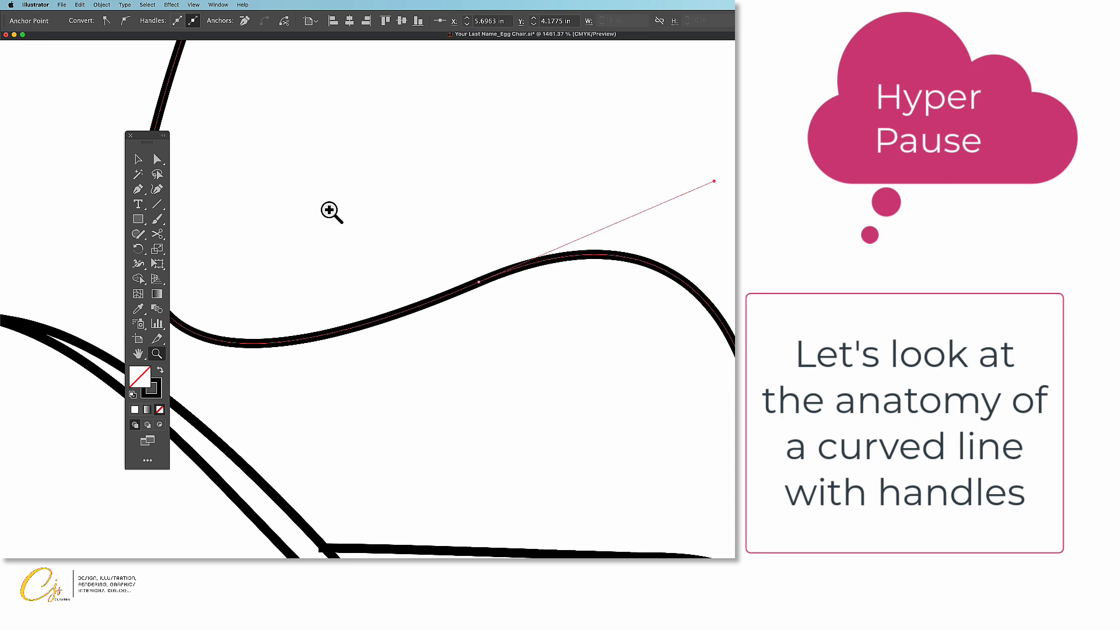
pyautogui.click(157, 160)
pyautogui.click(434, 275)
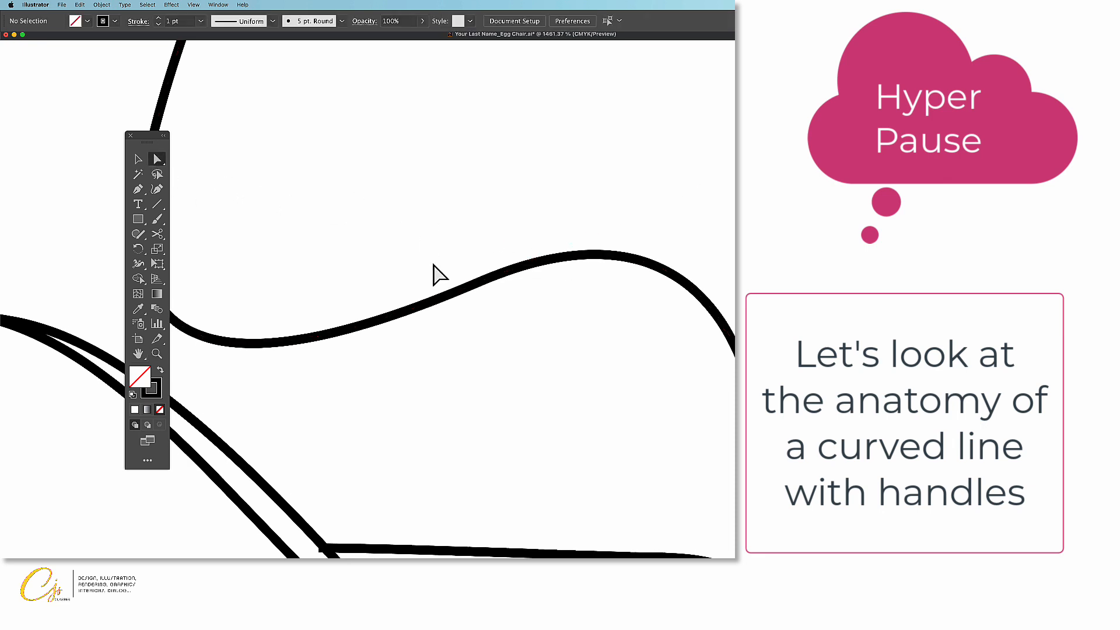
pyautogui.click(479, 282)
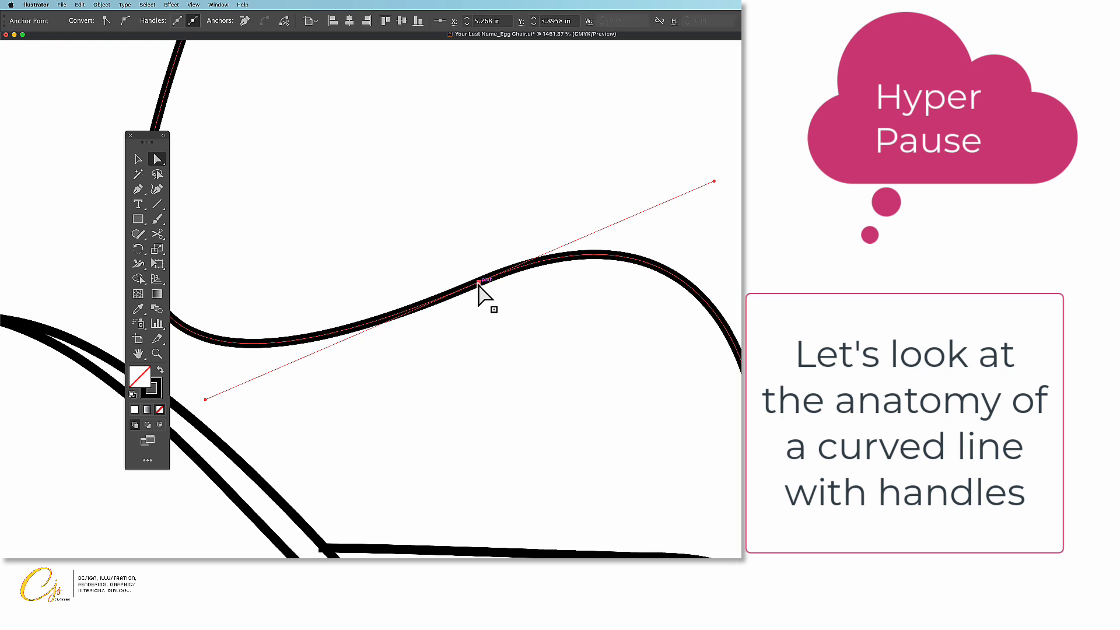
pyautogui.click(470, 249)
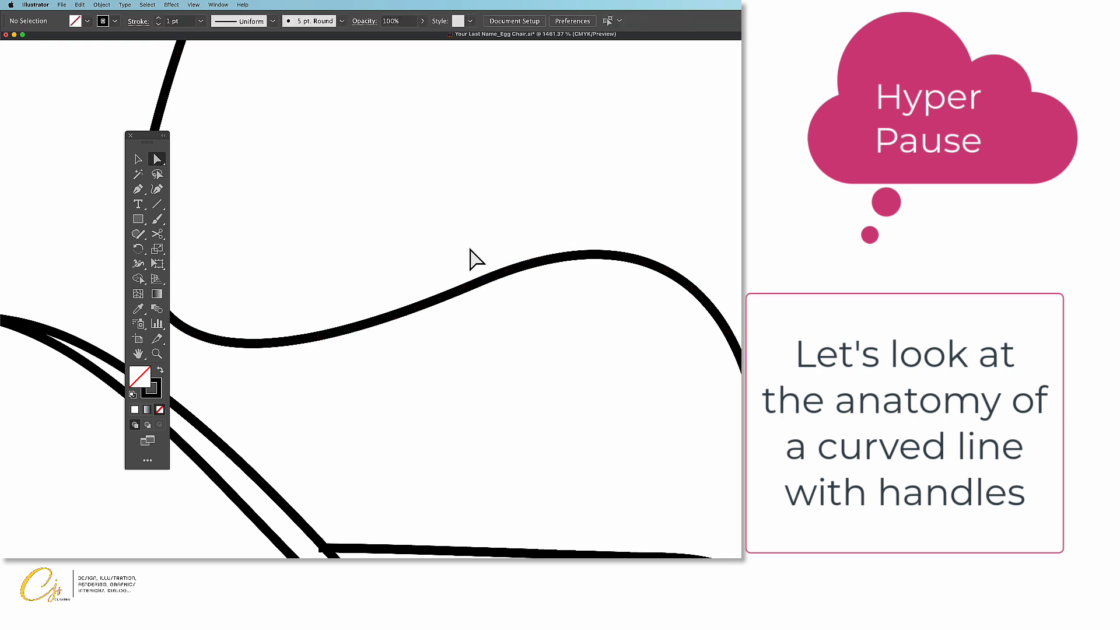
pyautogui.click(493, 276)
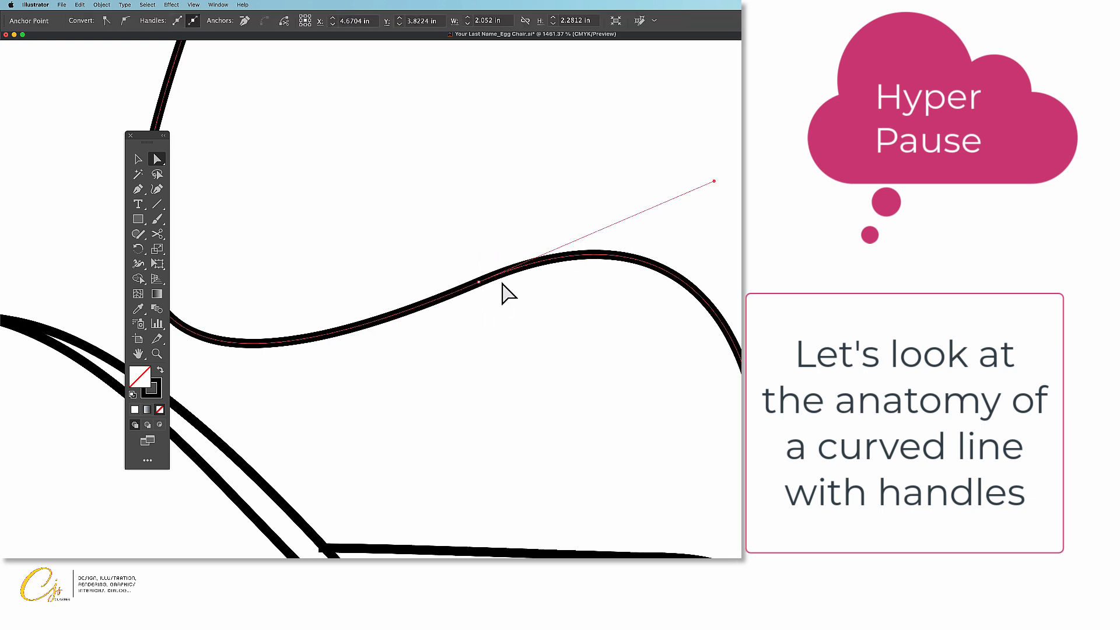
pyautogui.click(431, 301)
pyautogui.click(493, 273)
pyautogui.click(479, 282)
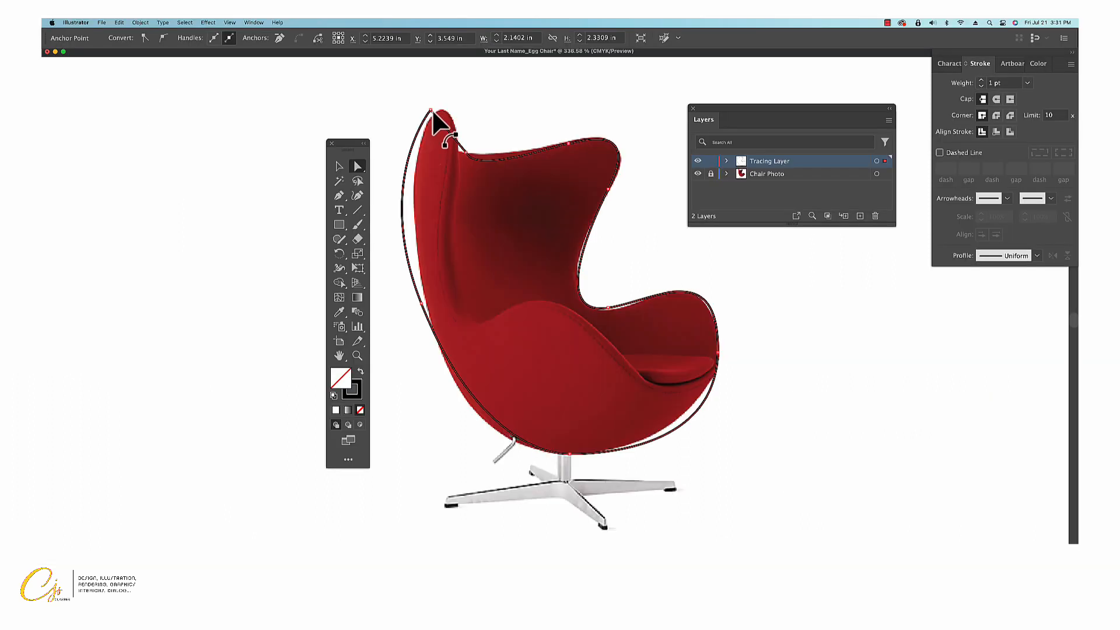
# Convert the tracing outline's top anchor point to smooth and fit the back curve to the chair photo by adjusting handles and the back anchor.
pyautogui.click(431, 111)
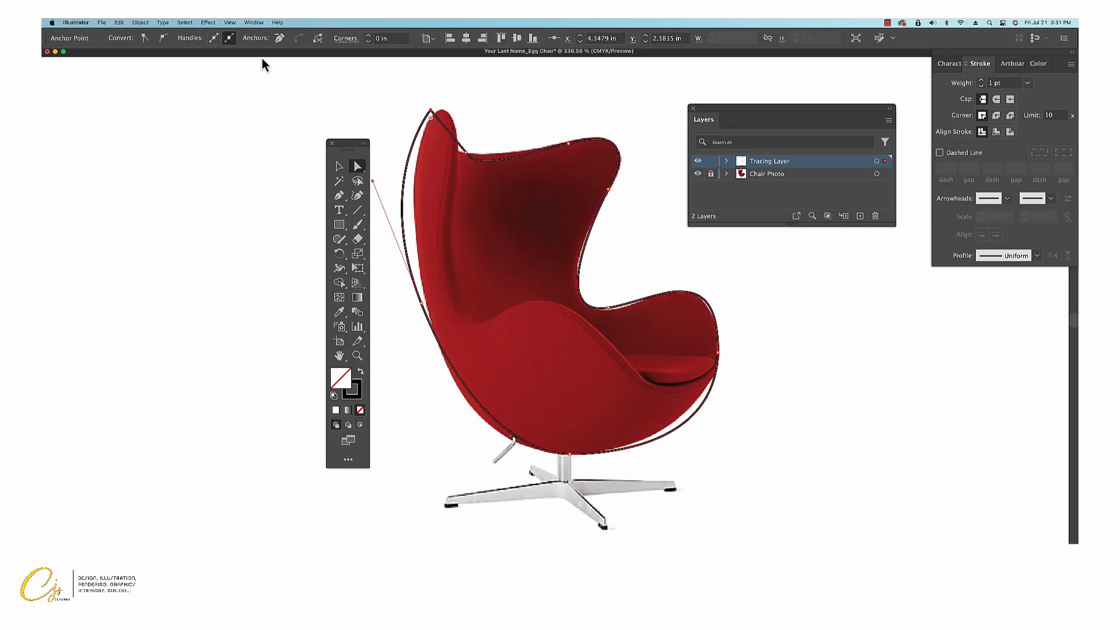
pyautogui.click(164, 38)
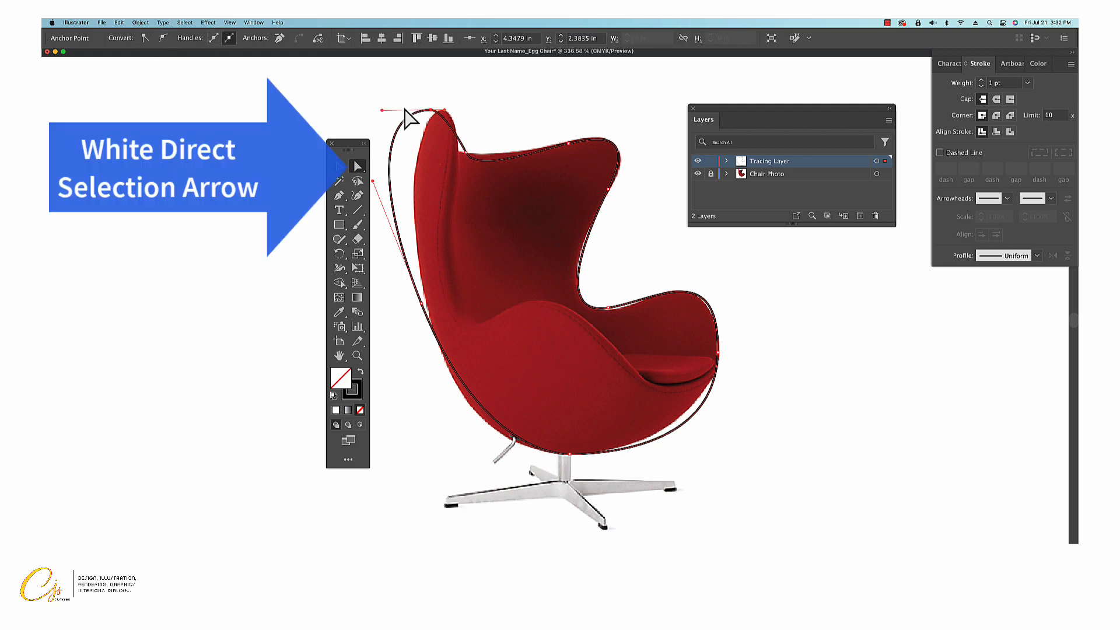
pyautogui.moveTo(382, 111); pyautogui.dragTo(419, 114)
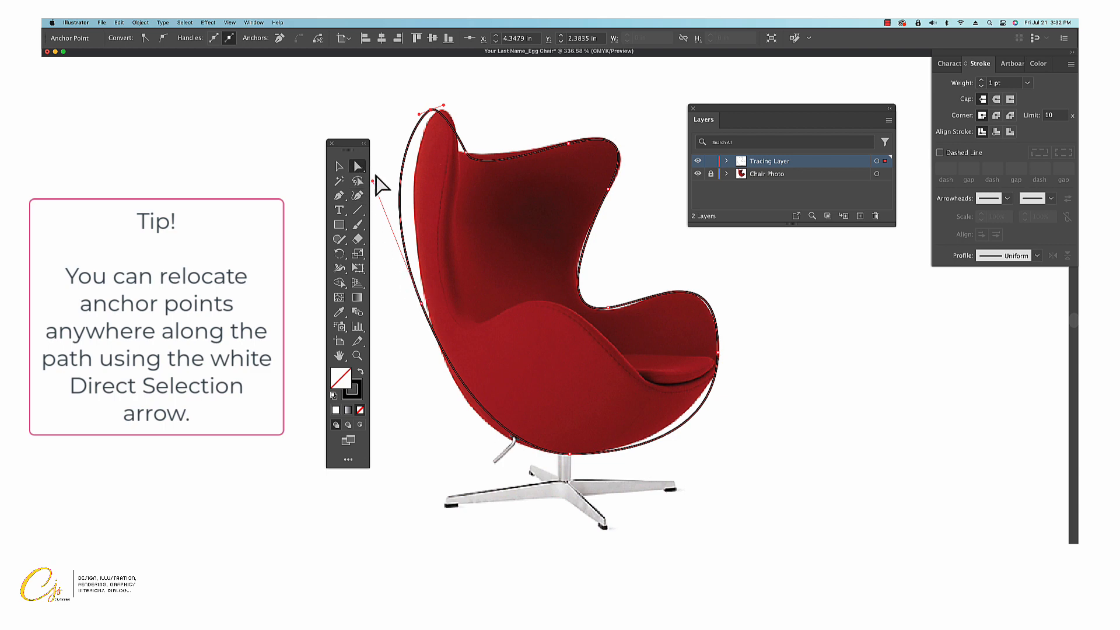
pyautogui.moveTo(373, 186); pyautogui.dragTo(399, 187)
pyautogui.moveTo(421, 304); pyautogui.dragTo(426, 300)
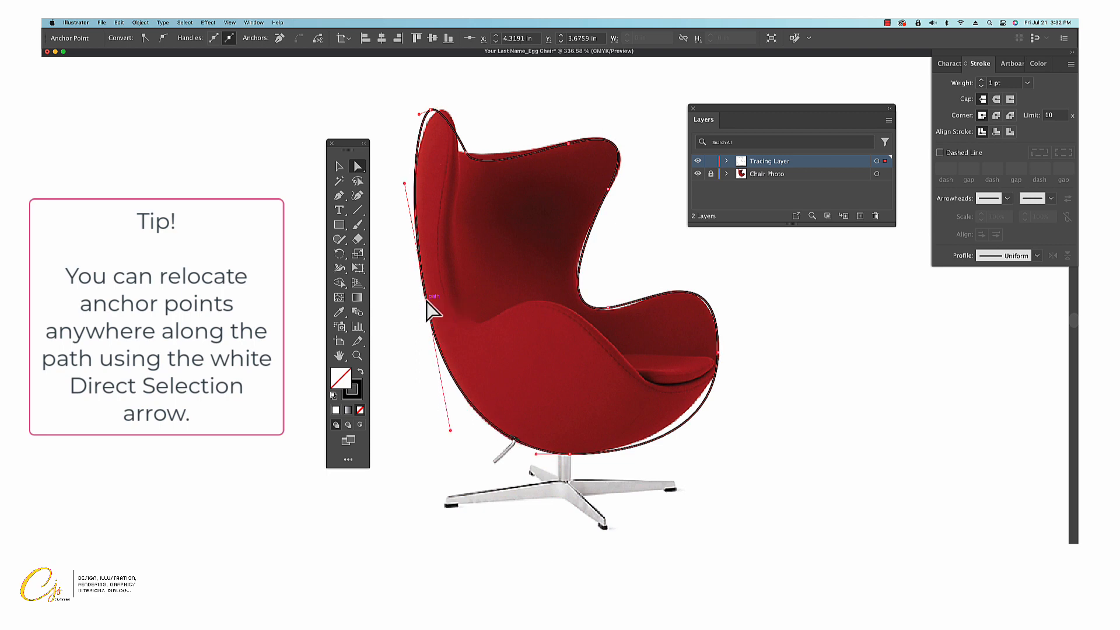
# Move the outline's top anchor onto the tip of the chair back and the notch anchor onto the photo's inner wing corner.
pyautogui.click(438, 109)
pyautogui.moveTo(430, 110); pyautogui.dragTo(438, 111)
pyautogui.moveTo(465, 155); pyautogui.dragTo(459, 150)
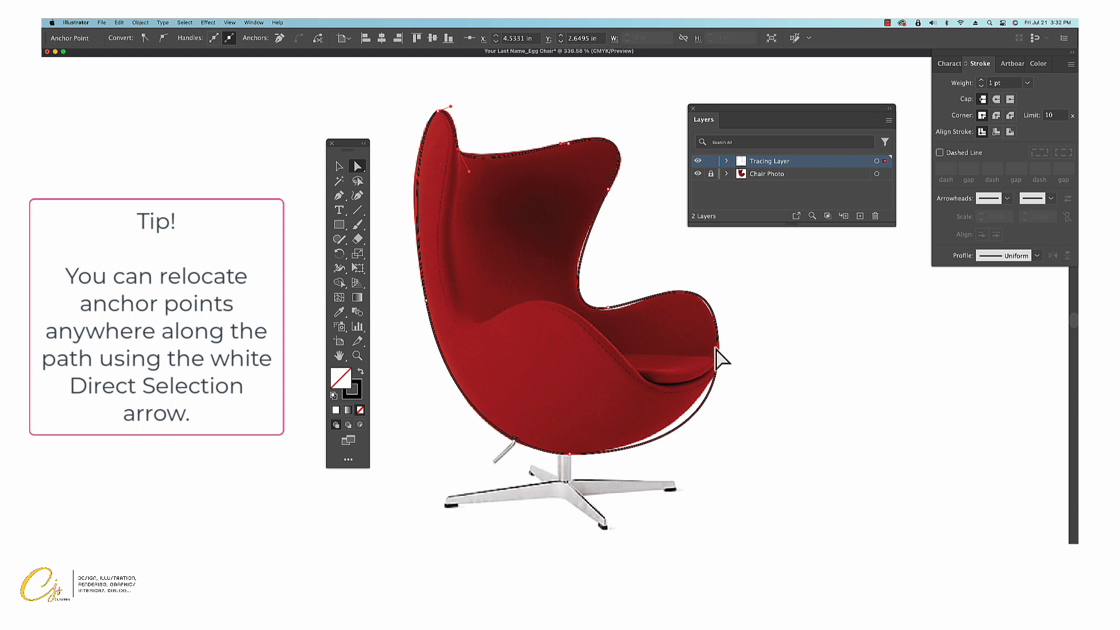
# Adjust the handles of the anchors at the armrest's inner end and front to follow the armrest's upper edge.
pyautogui.click(608, 309)
pyautogui.moveTo(653, 301); pyautogui.dragTo(655, 305)
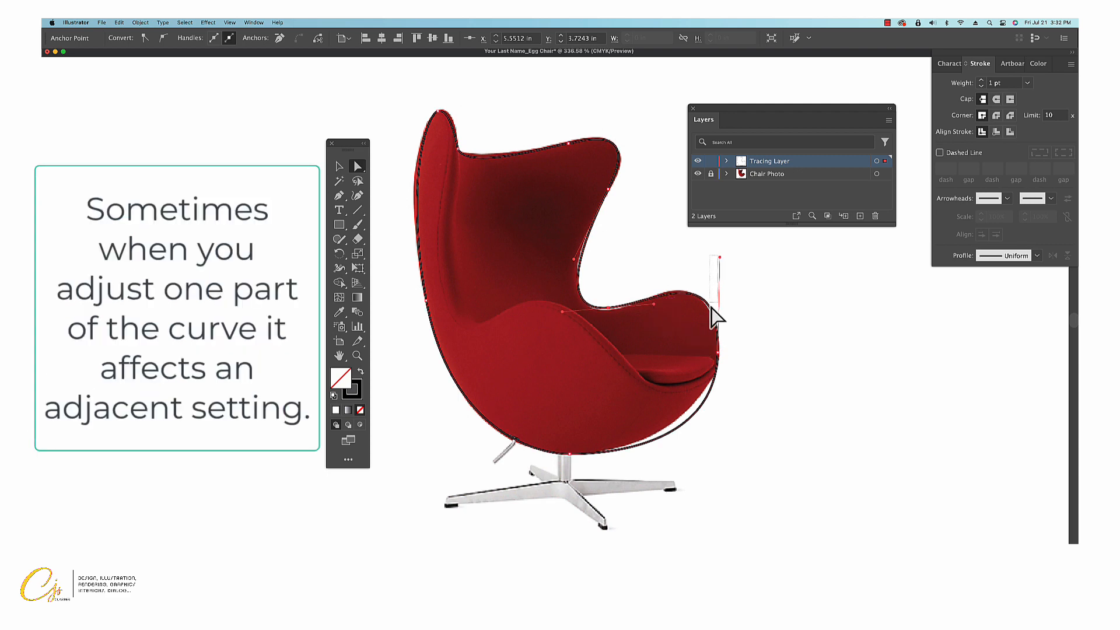
pyautogui.click(723, 262)
pyautogui.click(719, 353)
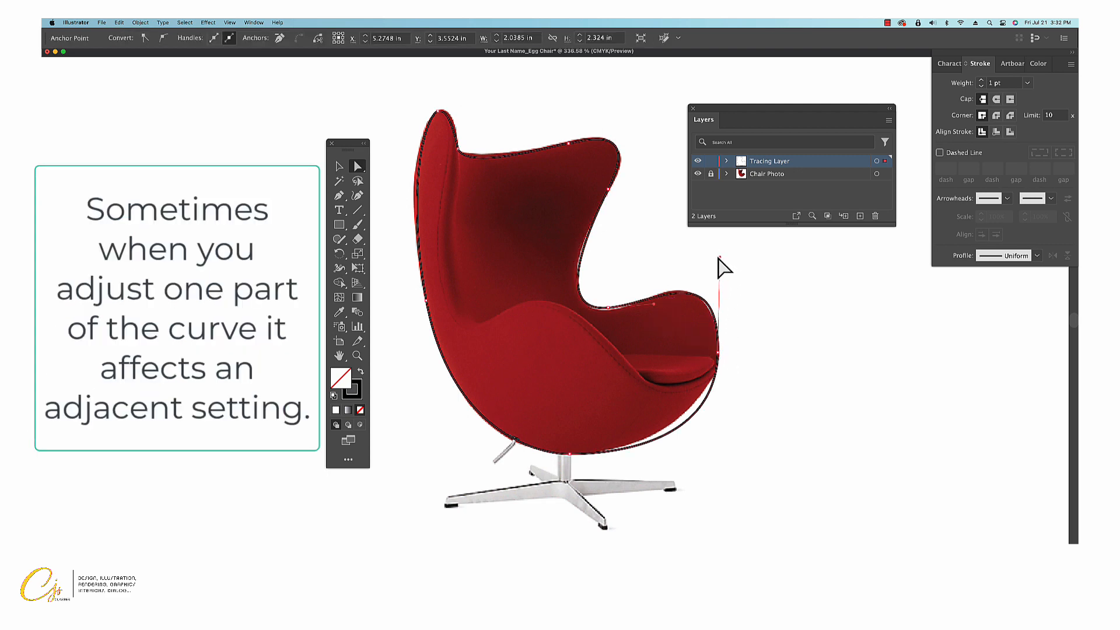
pyautogui.moveTo(719, 257)
pyautogui.mouseDown()
pyautogui.moveTo(716, 306)
pyautogui.moveTo(705, 254)
pyautogui.mouseUp()
# Pull the armrest front anchor's lower handle inward to fit the chair's underside, and readjust its upper handle.
pyautogui.click(618, 451)
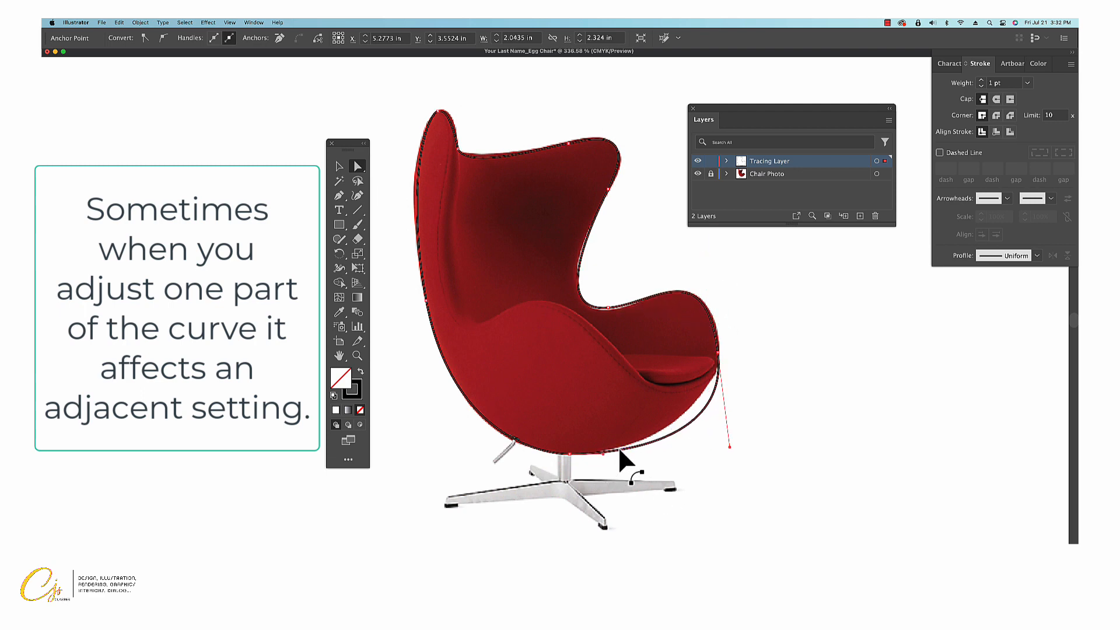
pyautogui.moveTo(728, 448); pyautogui.dragTo(707, 436)
pyautogui.click(709, 300)
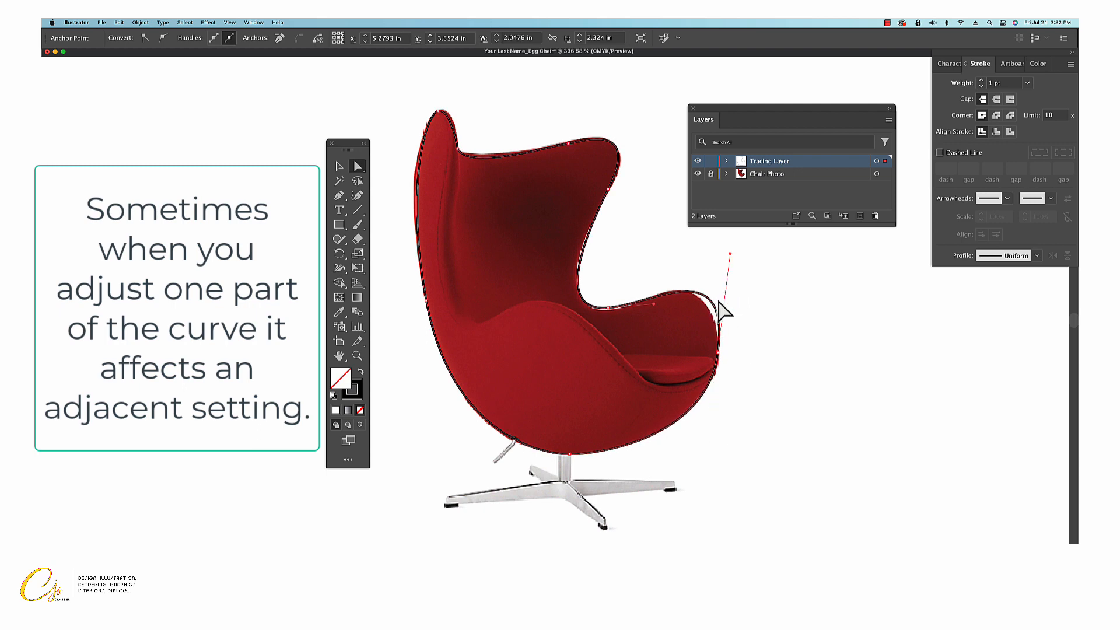
pyautogui.moveTo(729, 255)
pyautogui.mouseDown()
pyautogui.moveTo(710, 254)
pyautogui.moveTo(723, 263)
pyautogui.mouseUp()
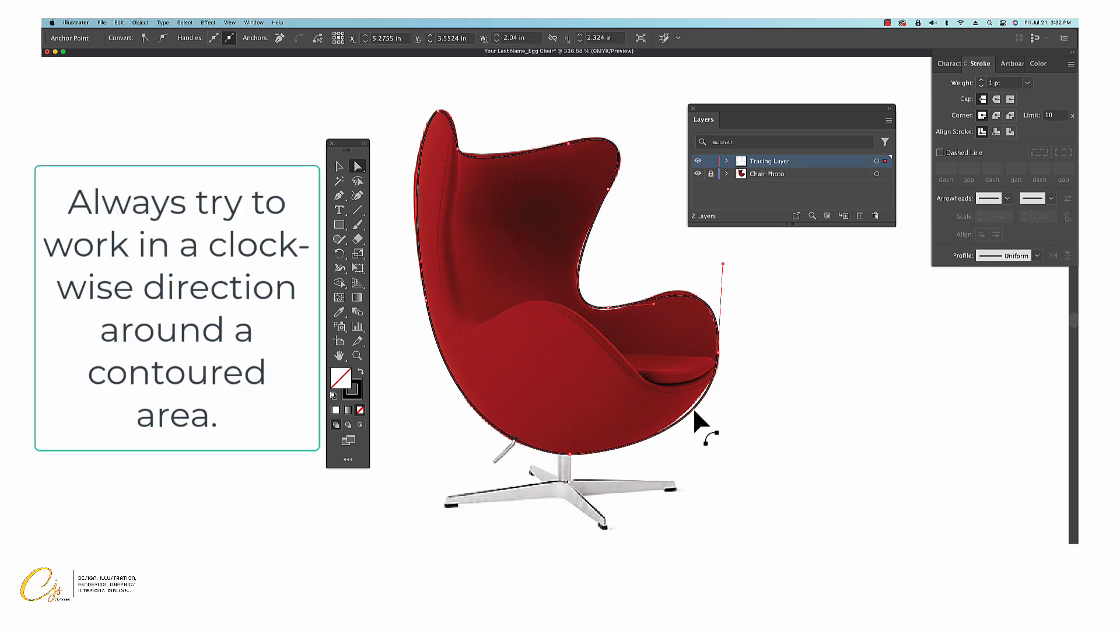
# Refine the outline around the armrest and lower front by reshaping its curves and handles, and deselect it.
pyautogui.moveTo(691, 407); pyautogui.dragTo(707, 432)
pyautogui.moveTo(705, 300); pyautogui.dragTo(698, 297)
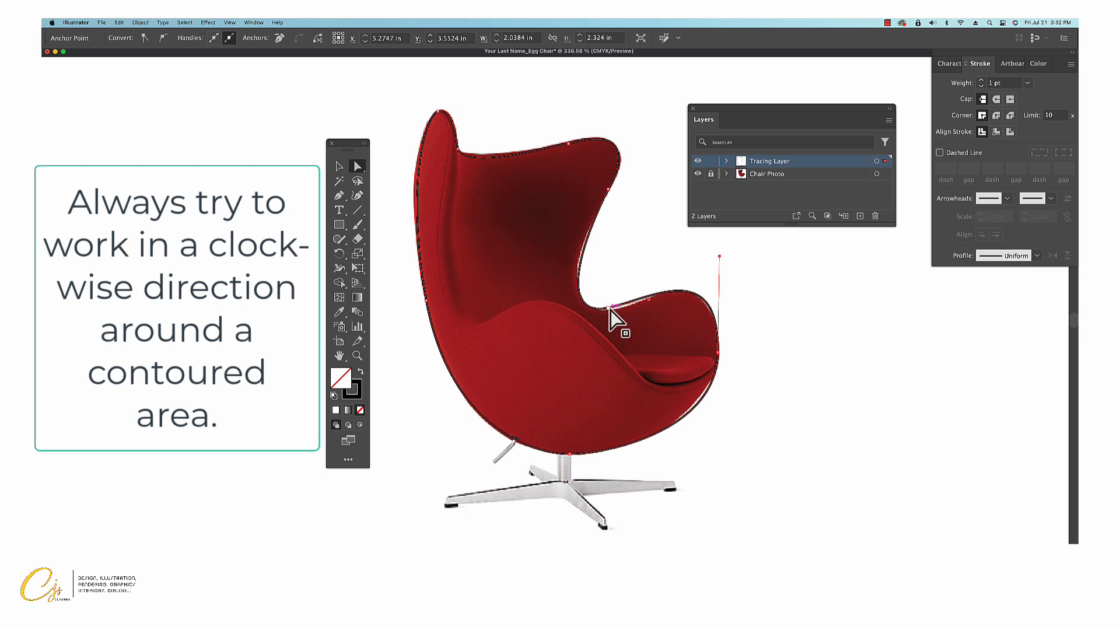
pyautogui.moveTo(610, 308); pyautogui.dragTo(650, 301)
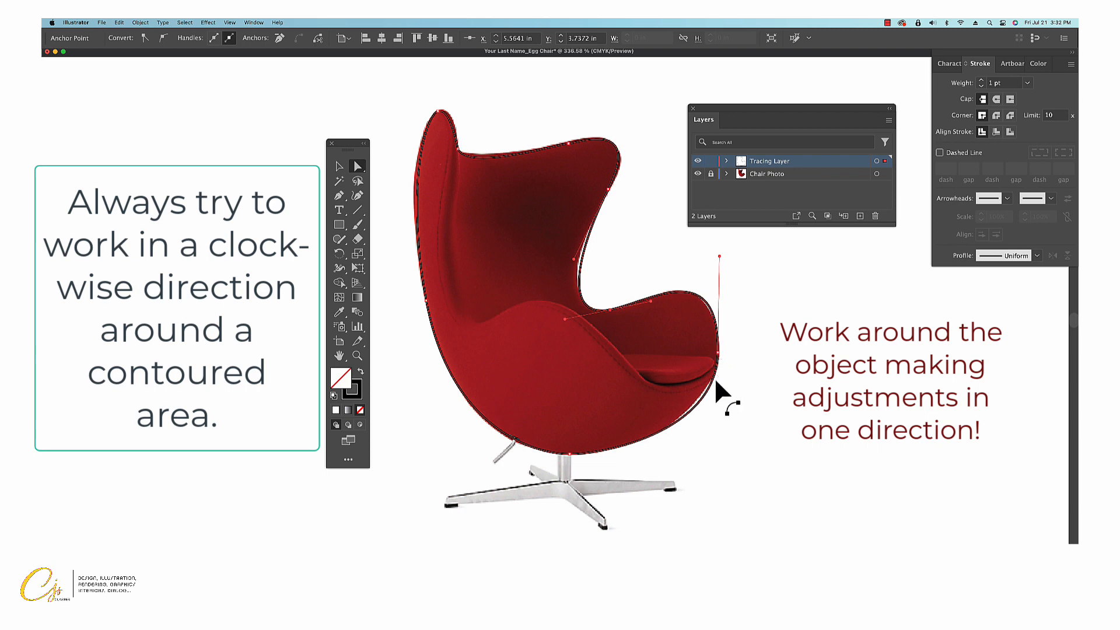
pyautogui.moveTo(713, 377); pyautogui.dragTo(710, 429)
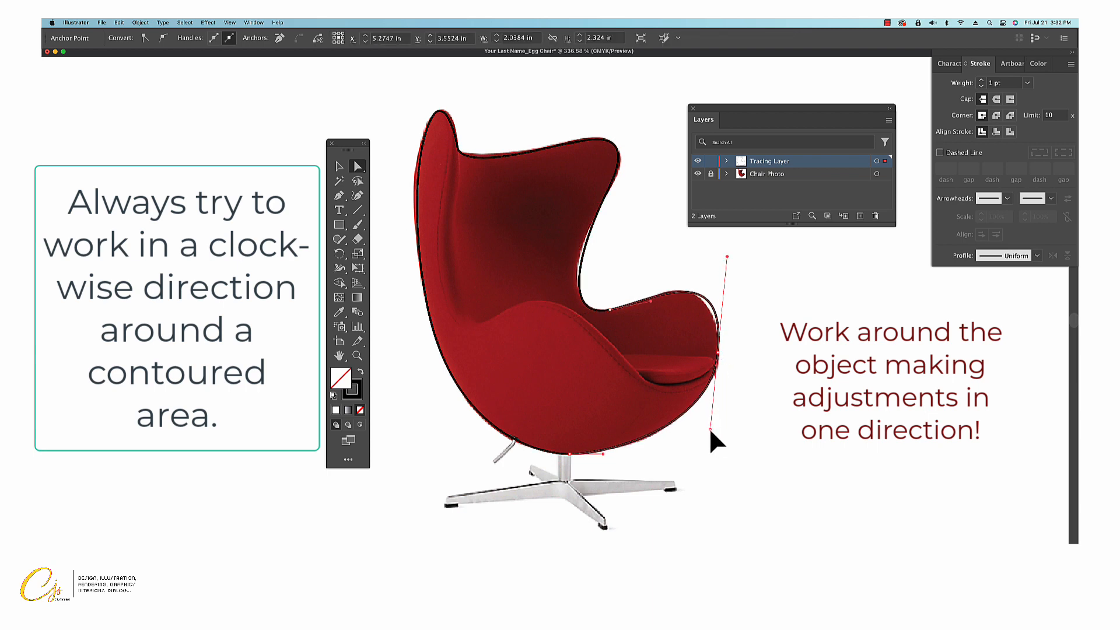
pyautogui.click(781, 407)
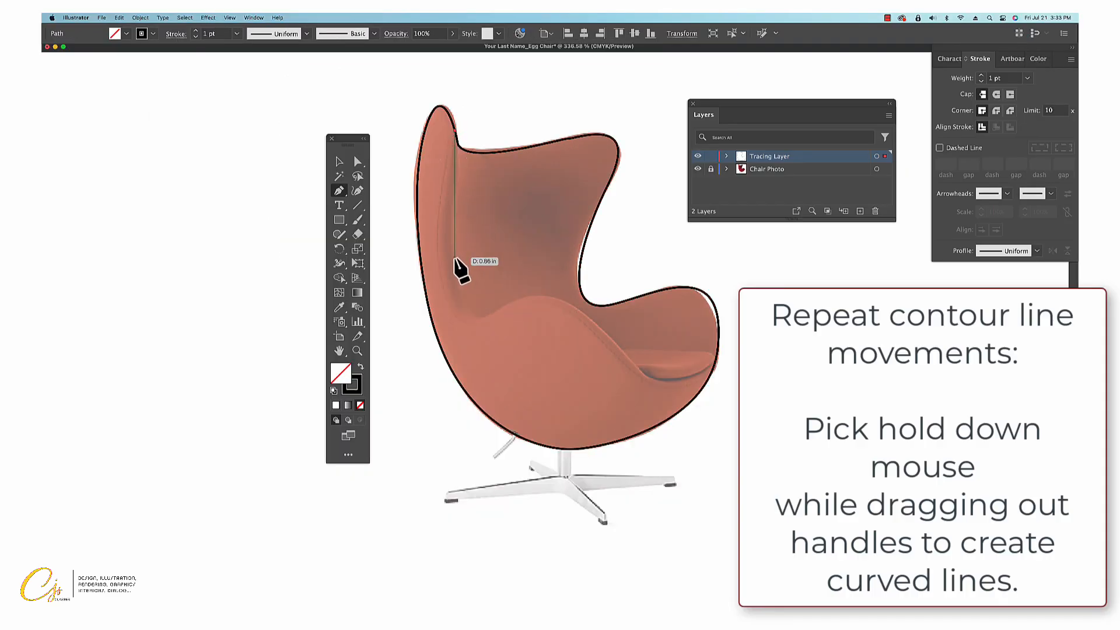
# Trace the inner contour with the Pen tool from the wing notch along the seat edge to the armrest front, and refit its seat-edge anchor.
pyautogui.moveTo(449, 269)
pyautogui.mouseDown()
pyautogui.moveTo(460, 308)
pyautogui.moveTo(455, 298)
pyautogui.moveTo(516, 304)
pyautogui.moveTo(575, 272)
pyautogui.mouseUp()
pyautogui.moveTo(644, 376); pyautogui.dragTo(744, 336)
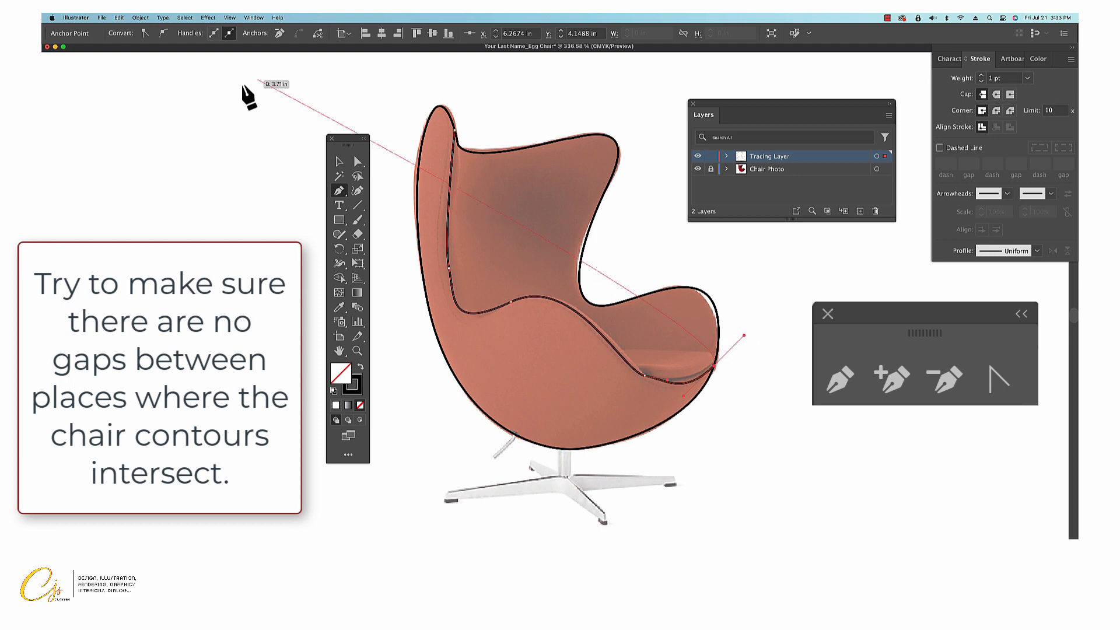
pyautogui.click(358, 161)
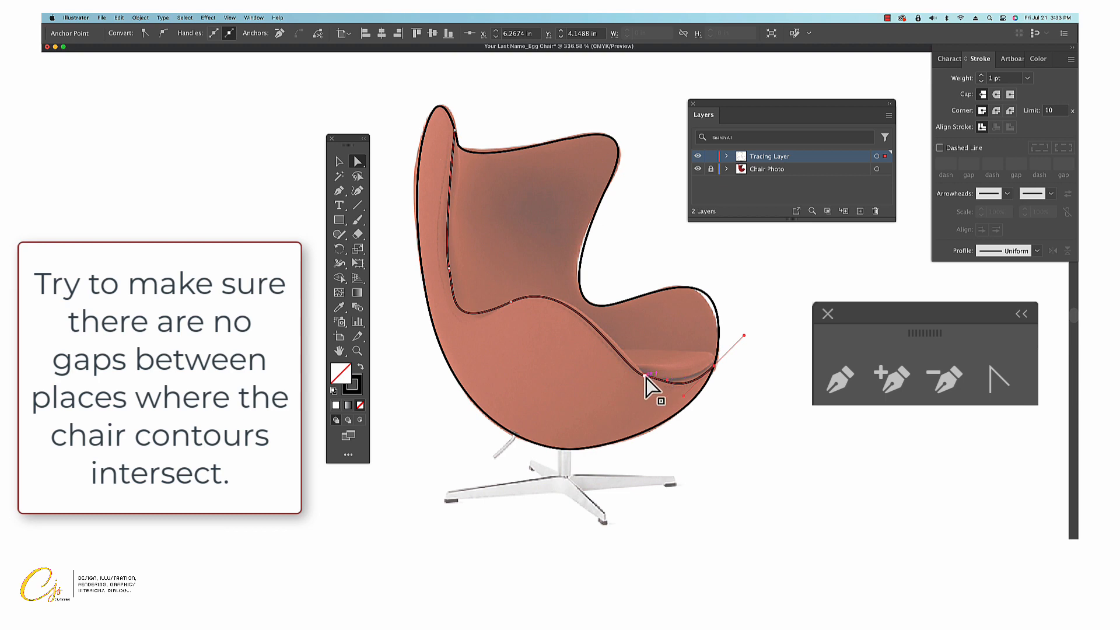
pyautogui.click(630, 357)
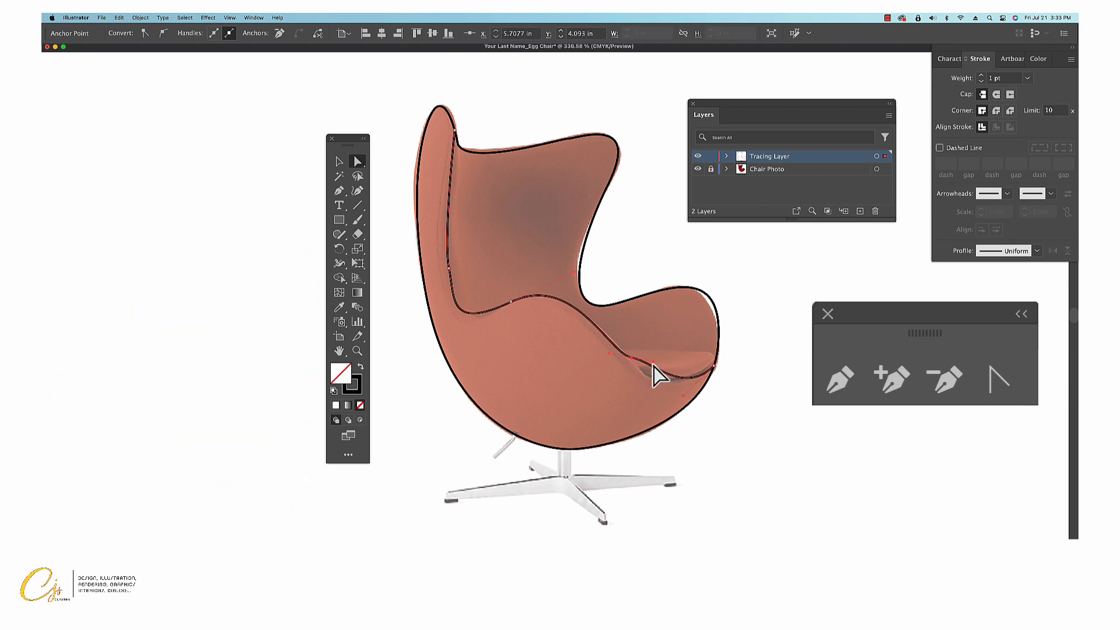
pyautogui.moveTo(652, 362); pyautogui.dragTo(651, 377)
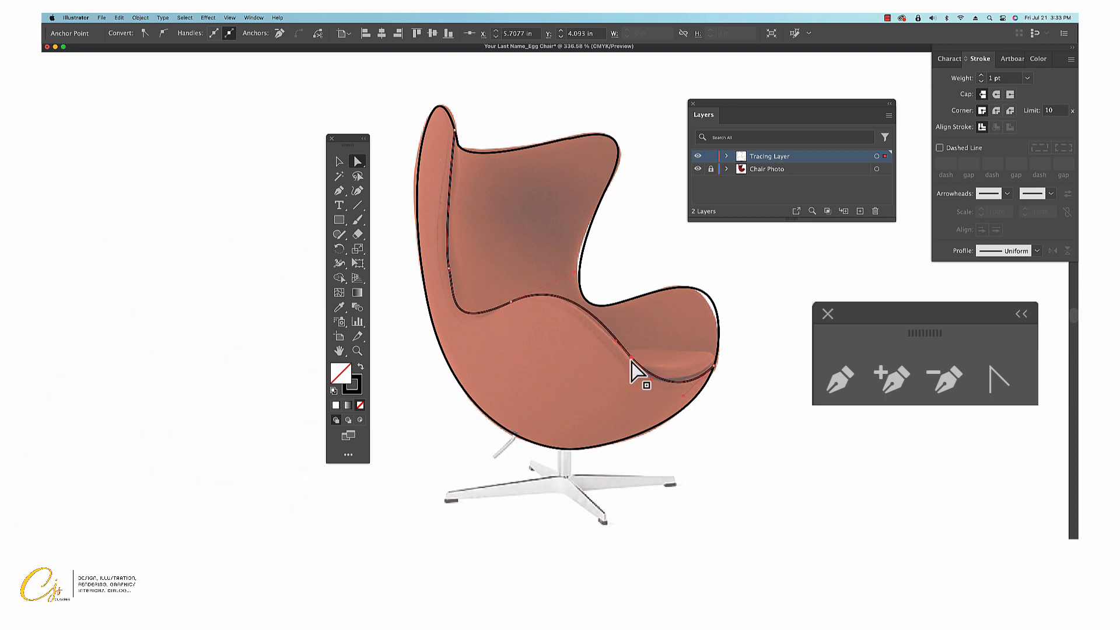
pyautogui.click(767, 344)
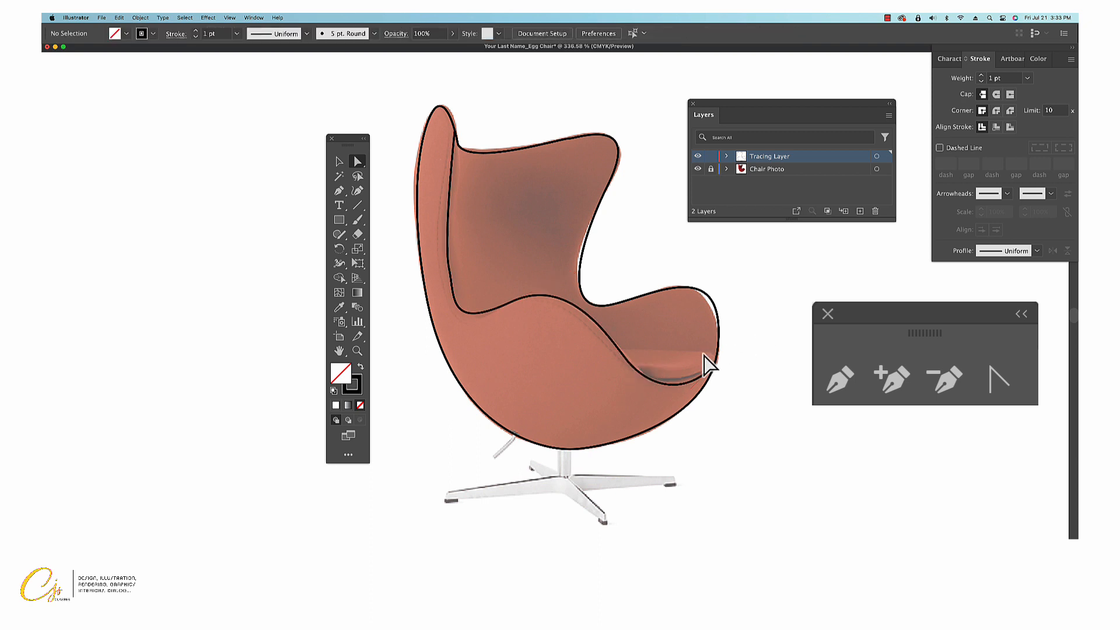
# Trace a second inner contour with the Pen tool from the wing's tip down the backrest seam, curving into the seat edge.
pyautogui.click(338, 191)
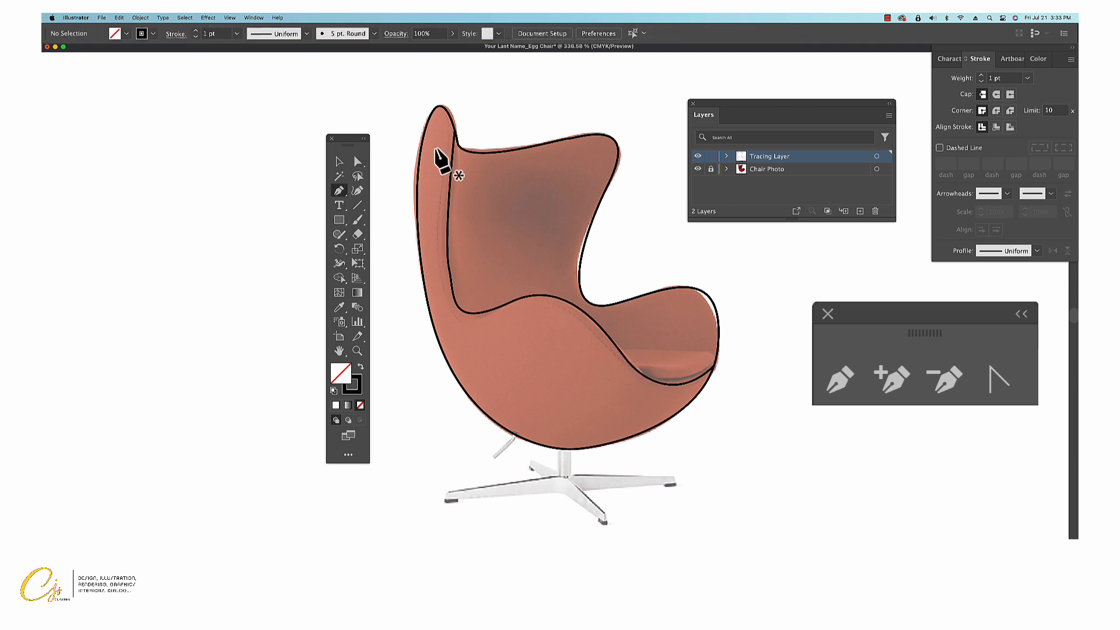
pyautogui.click(448, 112)
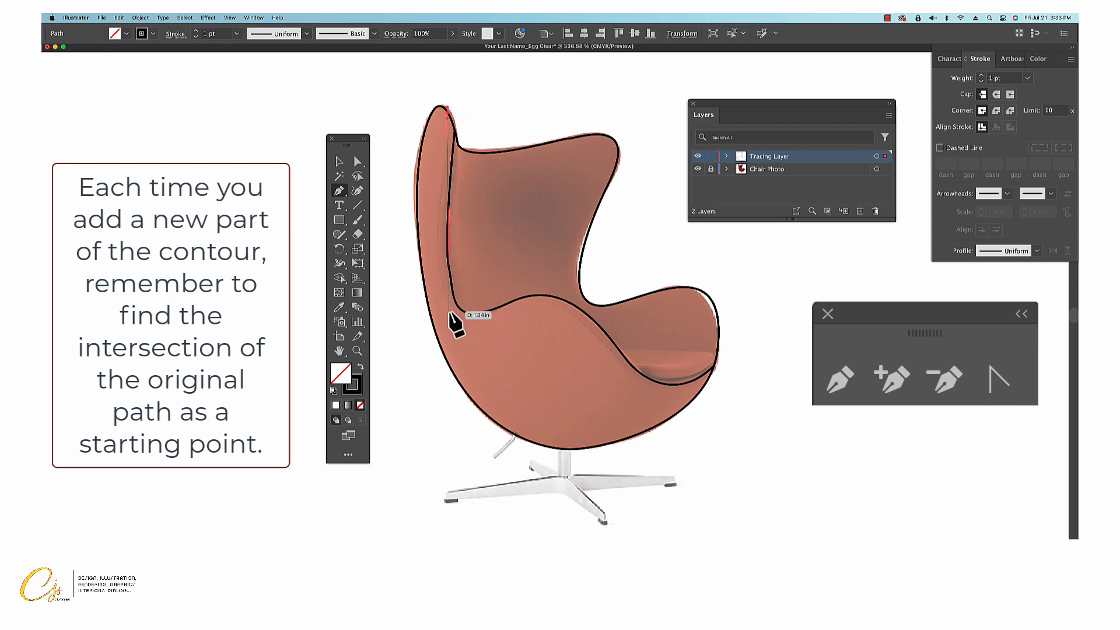
pyautogui.moveTo(445, 303); pyautogui.dragTo(547, 278)
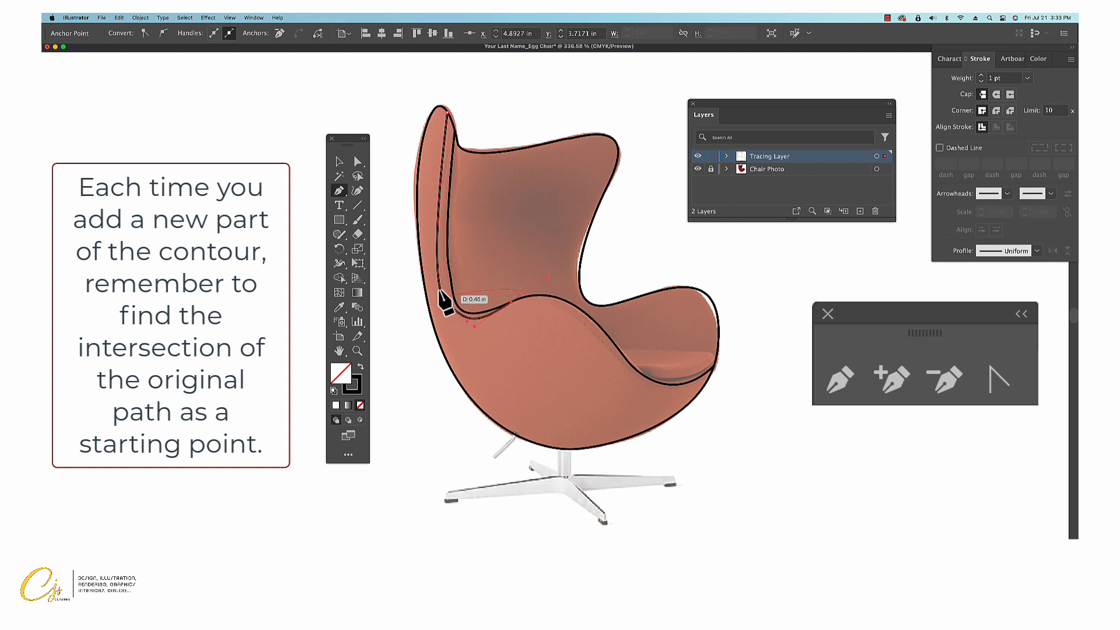
# Pull the lower bend of the new backrest contour slightly downward with the Direct Selection tool and deselect it.
pyautogui.click(337, 163)
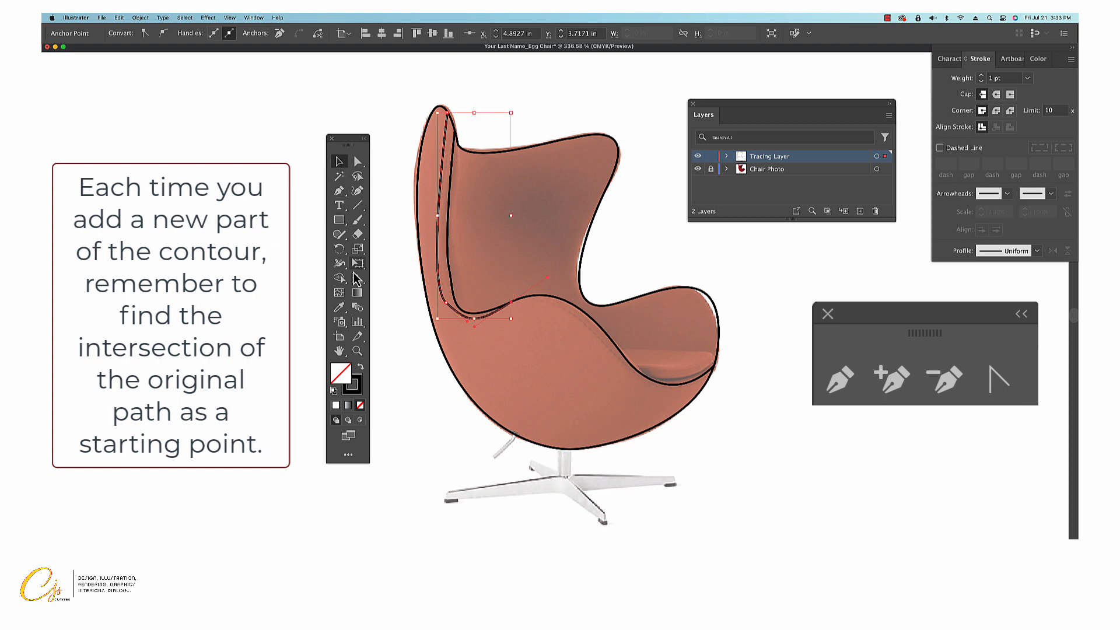
pyautogui.click(357, 161)
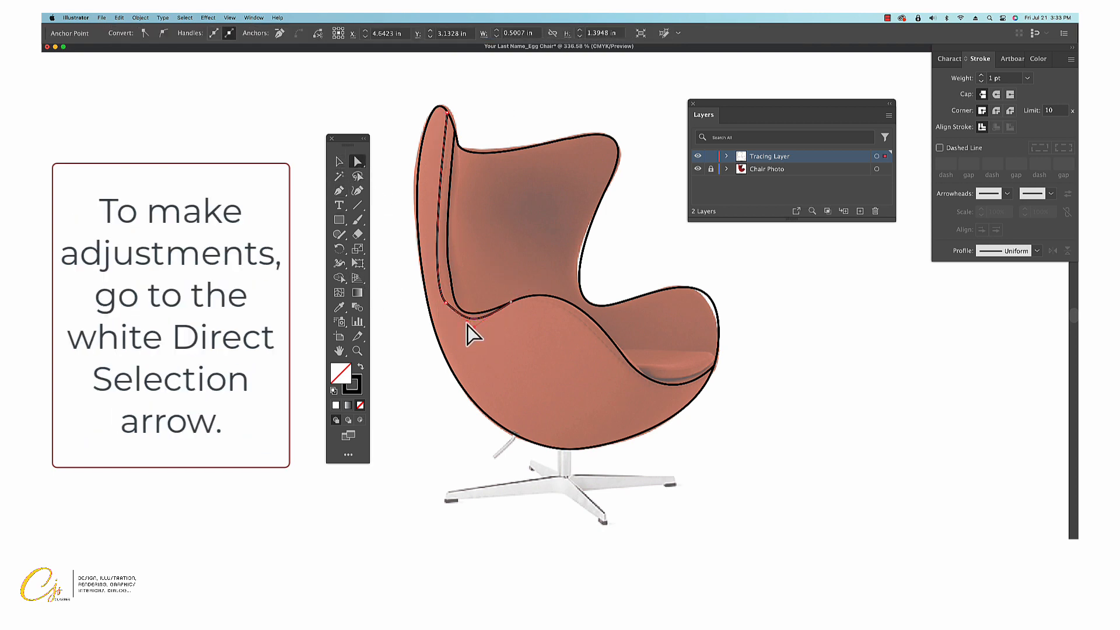
pyautogui.moveTo(467, 323); pyautogui.dragTo(465, 333)
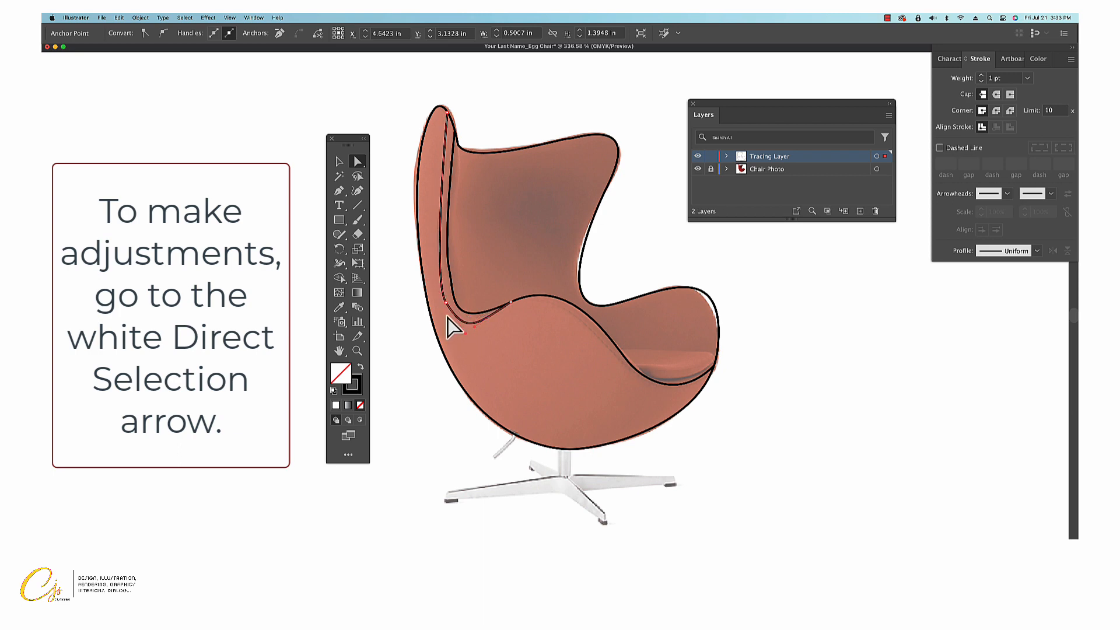
pyautogui.click(412, 321)
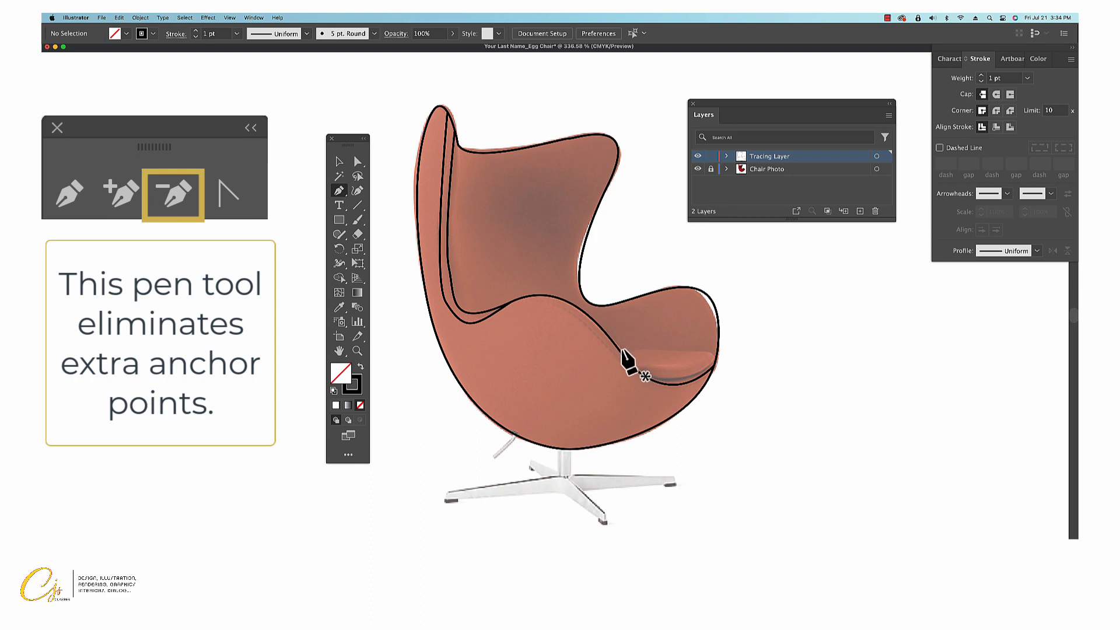
# Trace the seat cushion with the Pen tool along its top edge, around its front and back along its lower edge, and deselect it.
pyautogui.click(622, 349)
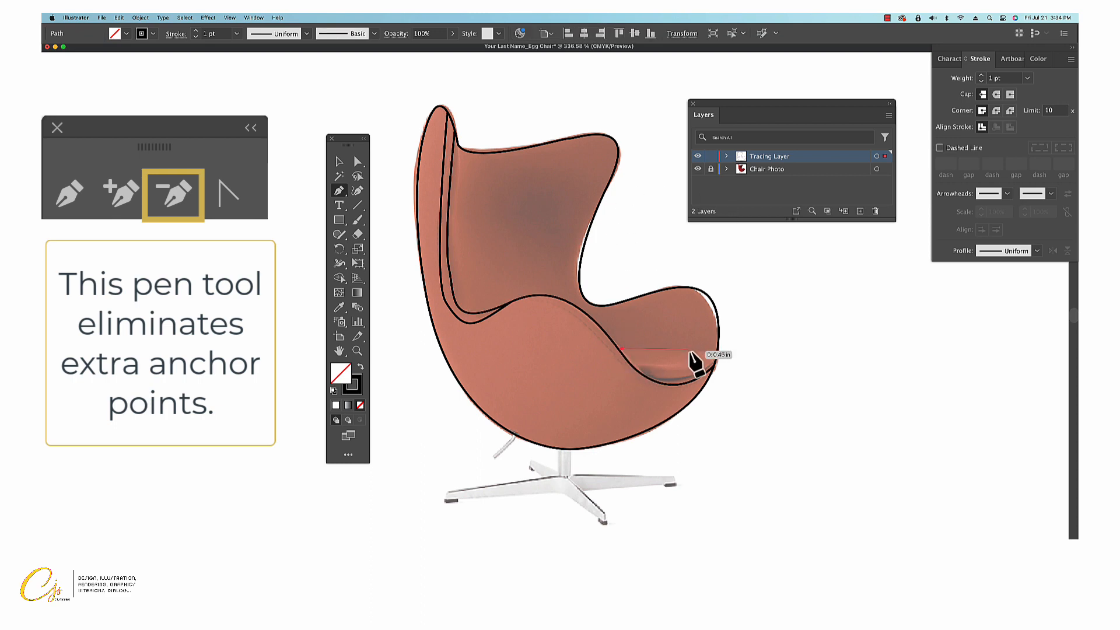
pyautogui.click(705, 352)
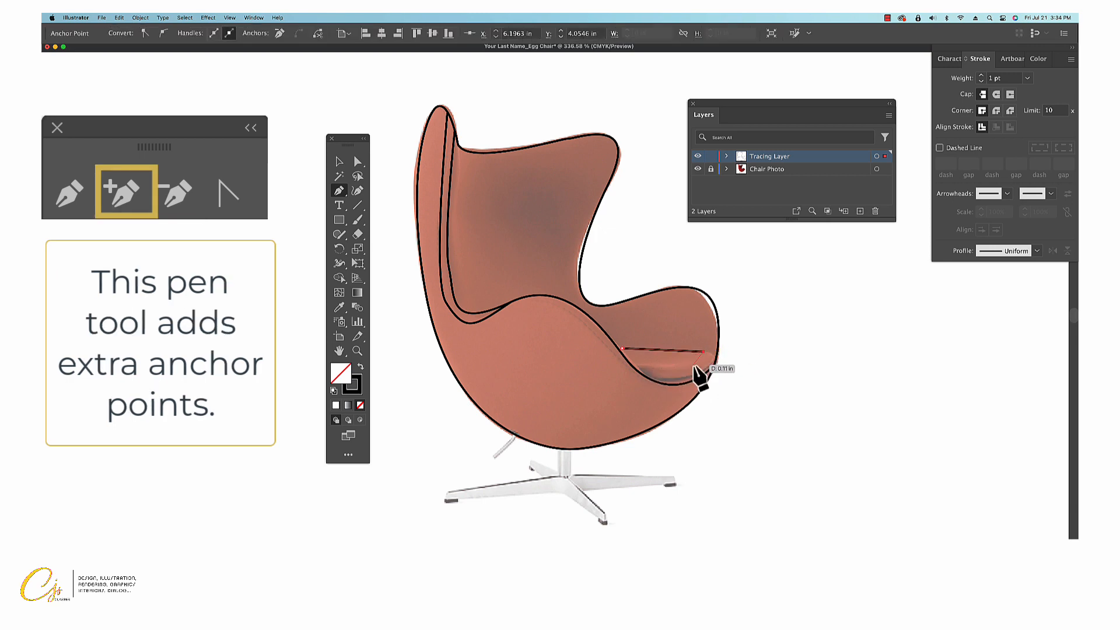
pyautogui.moveTo(694, 366); pyautogui.dragTo(657, 357)
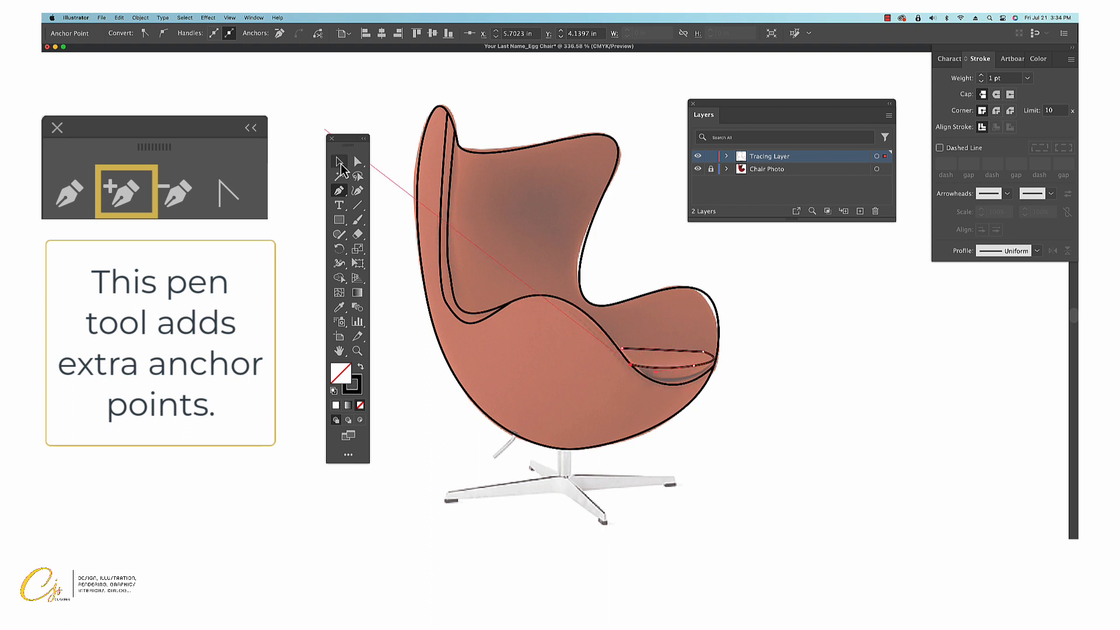
pyautogui.click(753, 416)
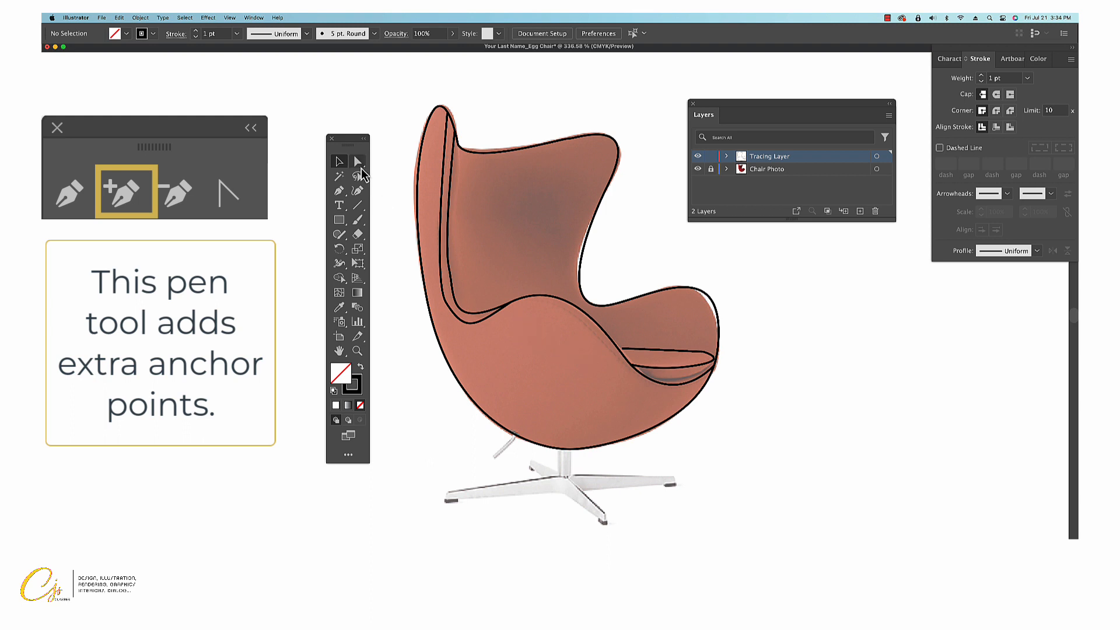
# Trace a curved line beneath the seat cushion from its front corner back to the shell's edge, and deselect it.
pyautogui.click(340, 192)
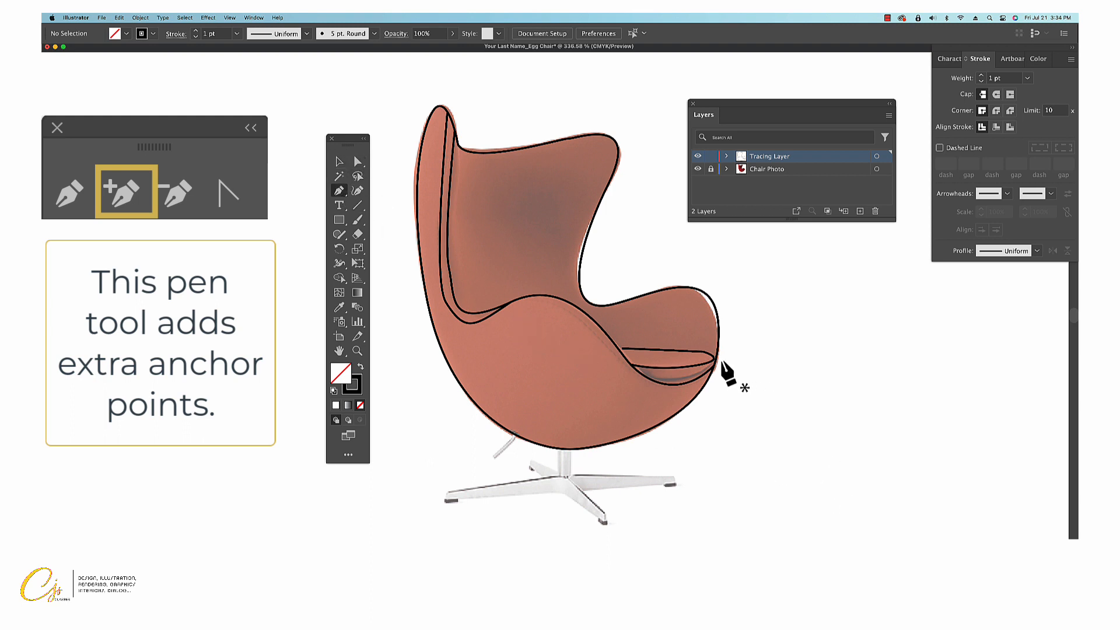
pyautogui.click(713, 360)
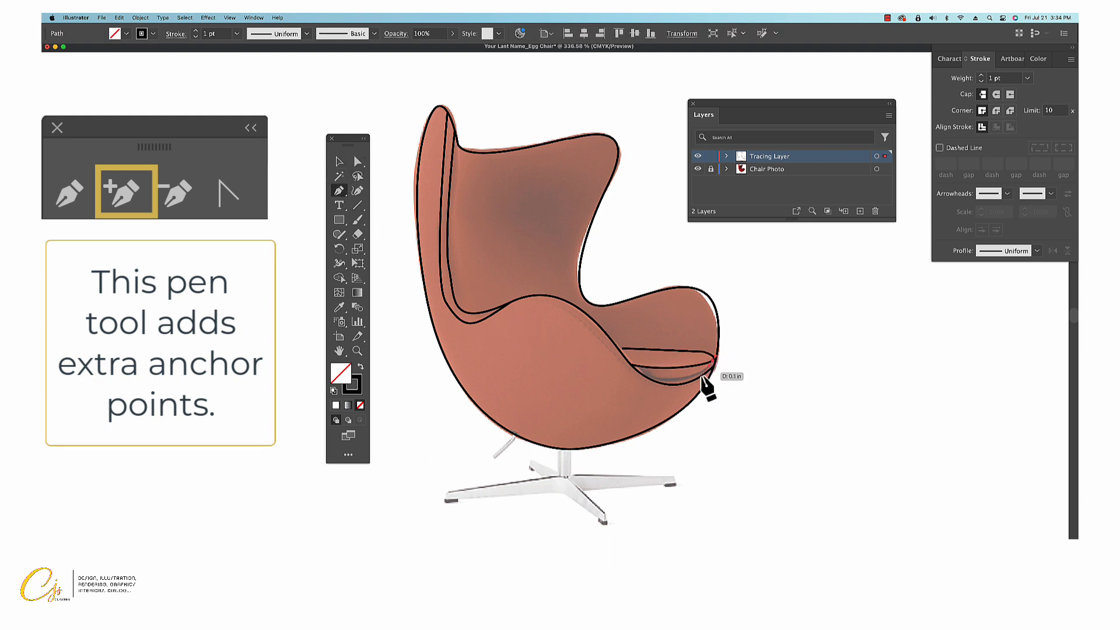
pyautogui.moveTo(642, 375); pyautogui.dragTo(597, 367)
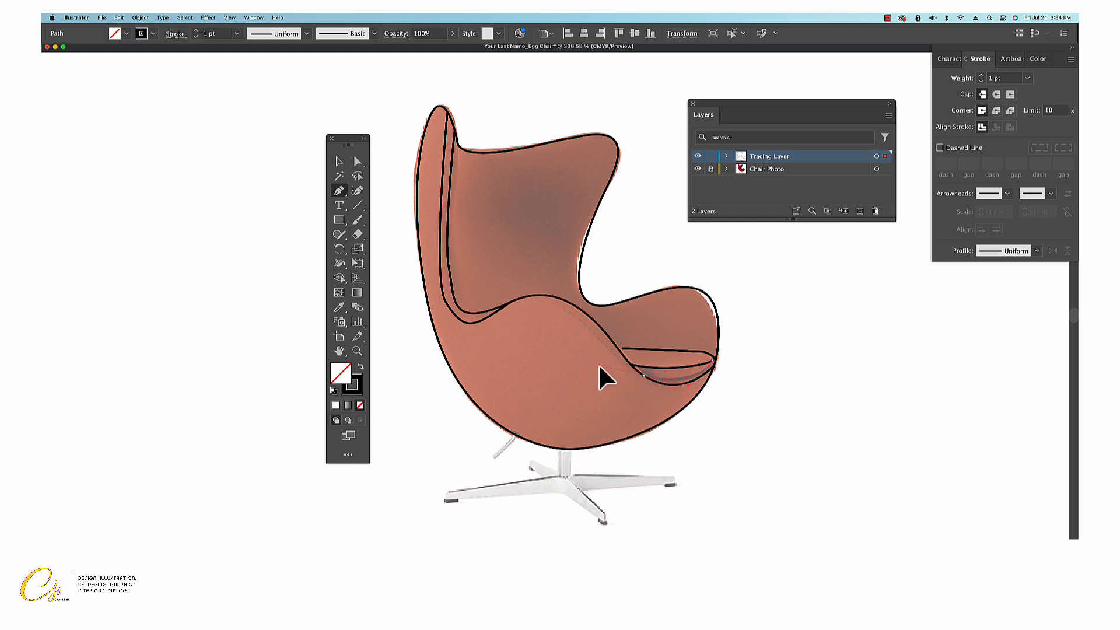
pyautogui.keyDown('super'); pyautogui.click(606, 378); pyautogui.keyUp('super')
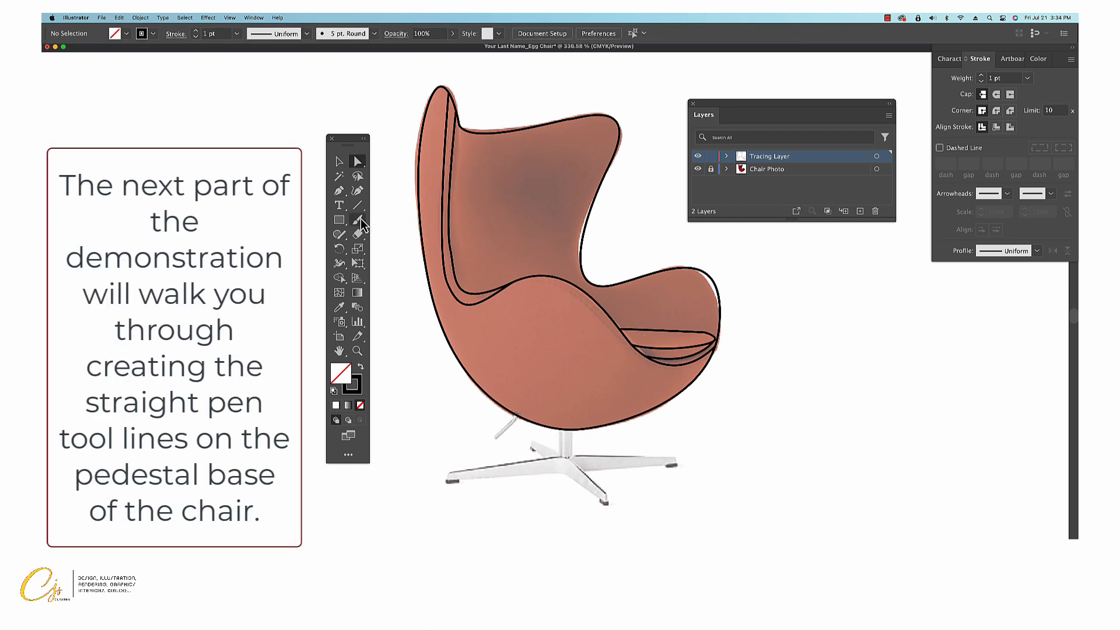
# Outline the pedestal column with straight Pen tool segments from the chair's underside to the base and back up, and deselect it.
pyautogui.click(338, 190)
pyautogui.click(559, 429)
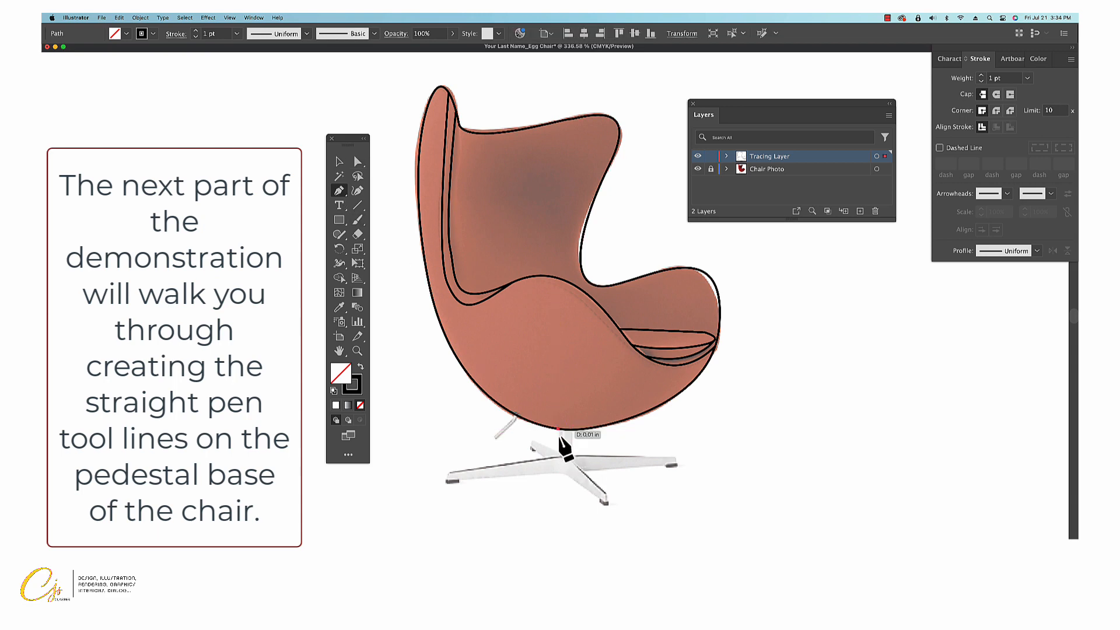
pyautogui.click(565, 459)
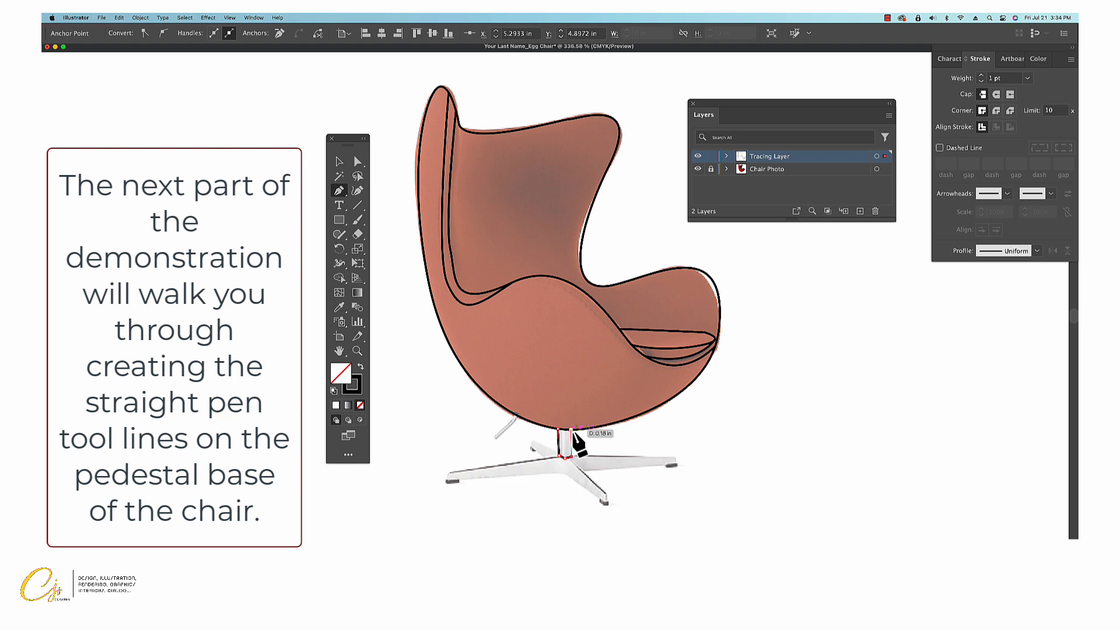
pyautogui.click(571, 432)
pyautogui.click(337, 163)
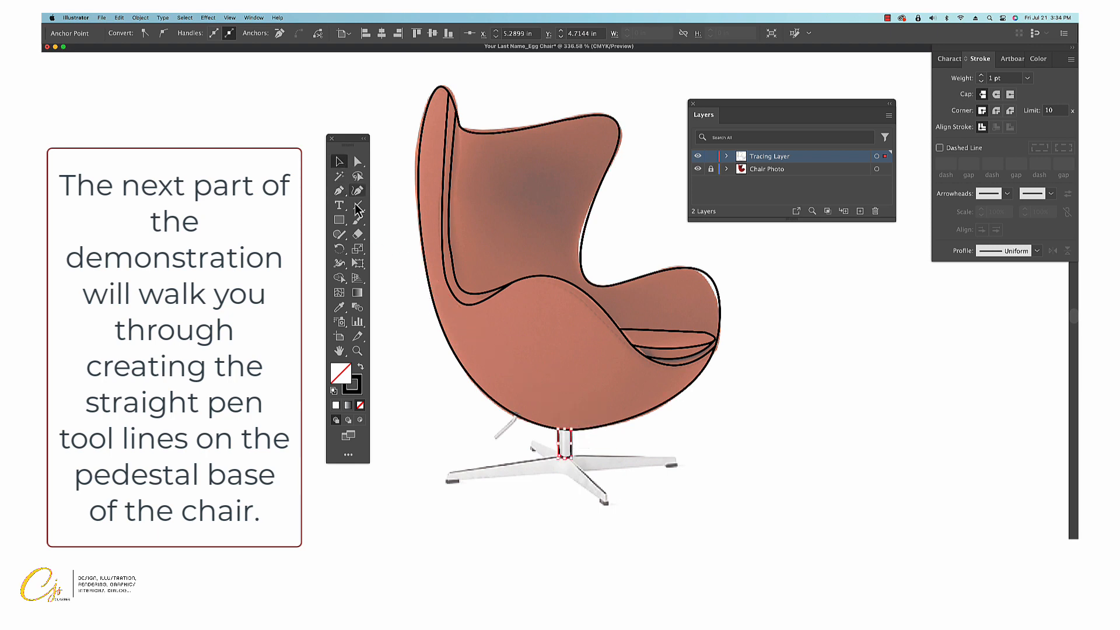
pyautogui.click(569, 503)
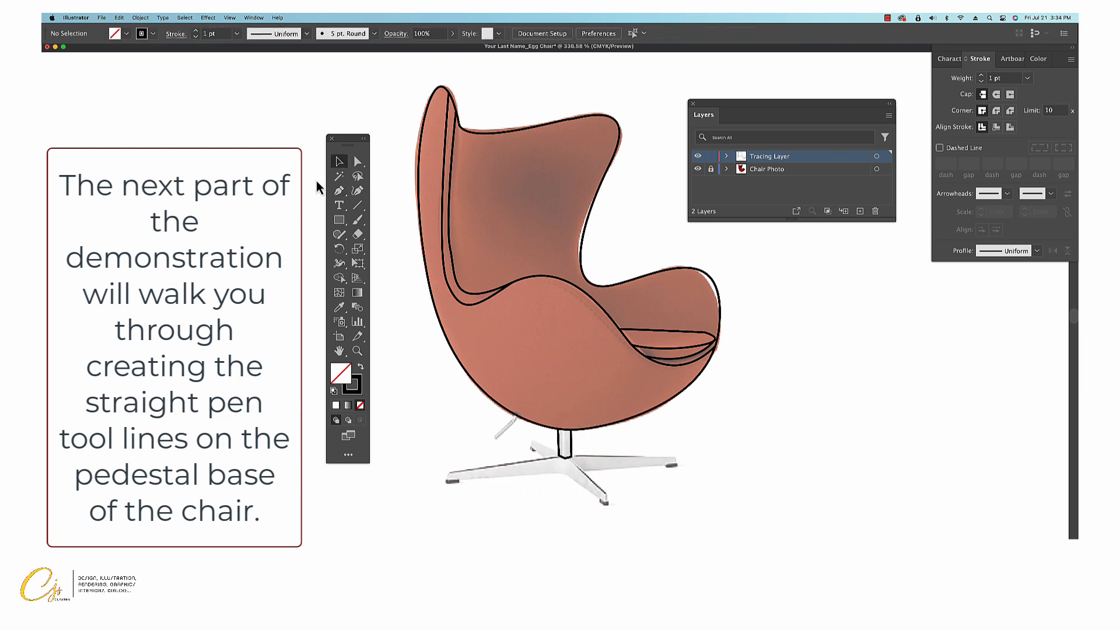
# Draw a straight line along the upper edge of the short rear leg to the pedestal column, and deselect it.
pyautogui.click(339, 192)
pyautogui.click(531, 439)
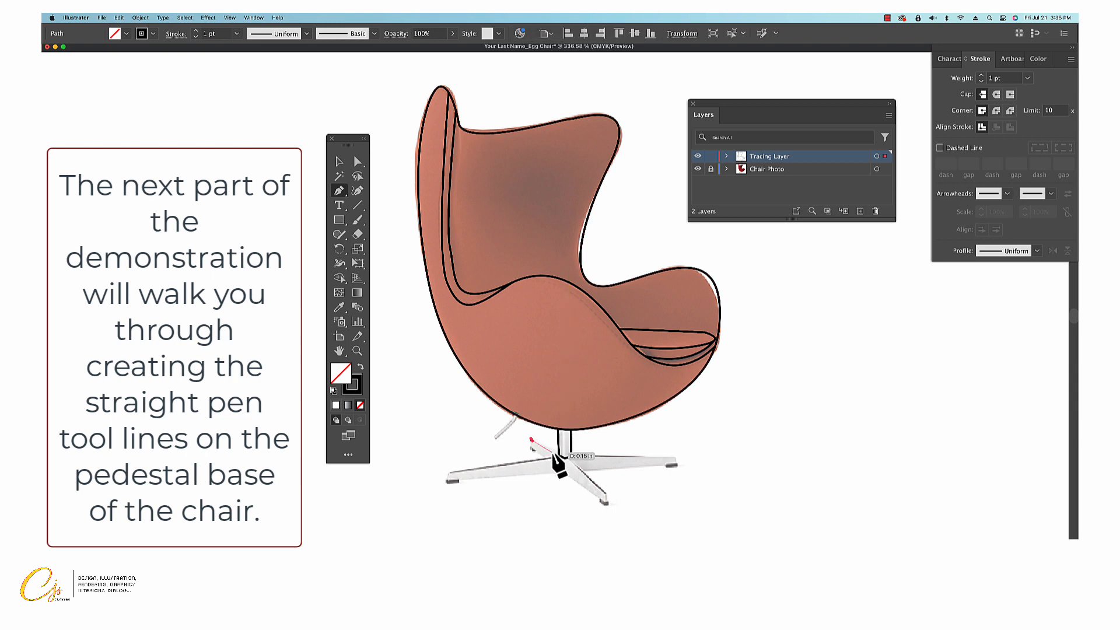
pyautogui.click(559, 453)
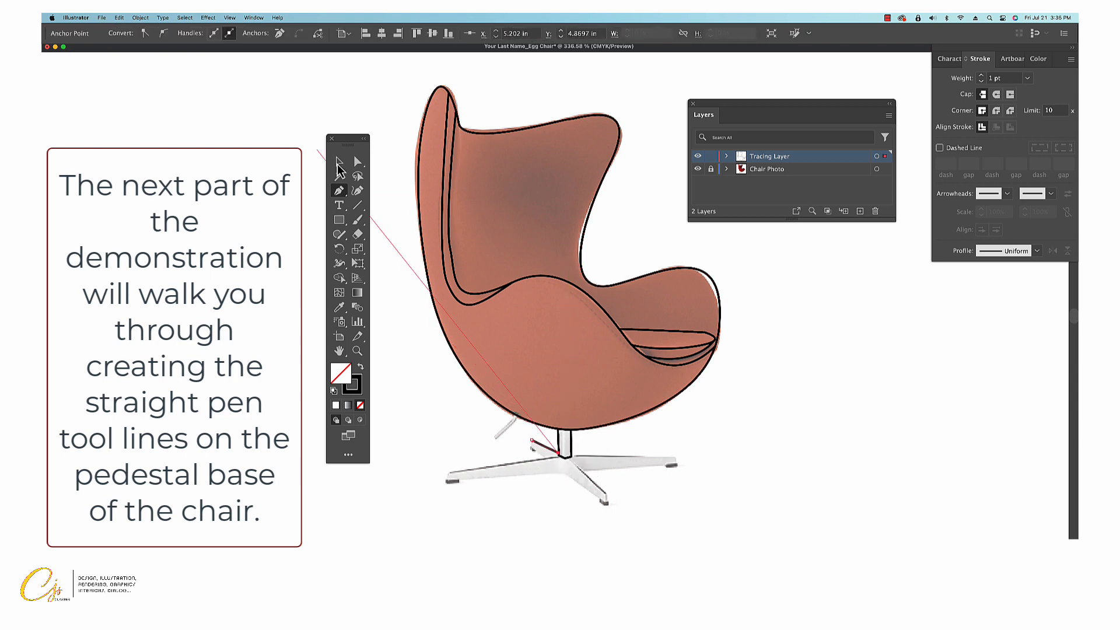
pyautogui.click(340, 162)
pyautogui.click(426, 375)
# Continue the rear leg's outline from its outer tip around the end and along its lower edge, and deselect it.
pyautogui.click(339, 191)
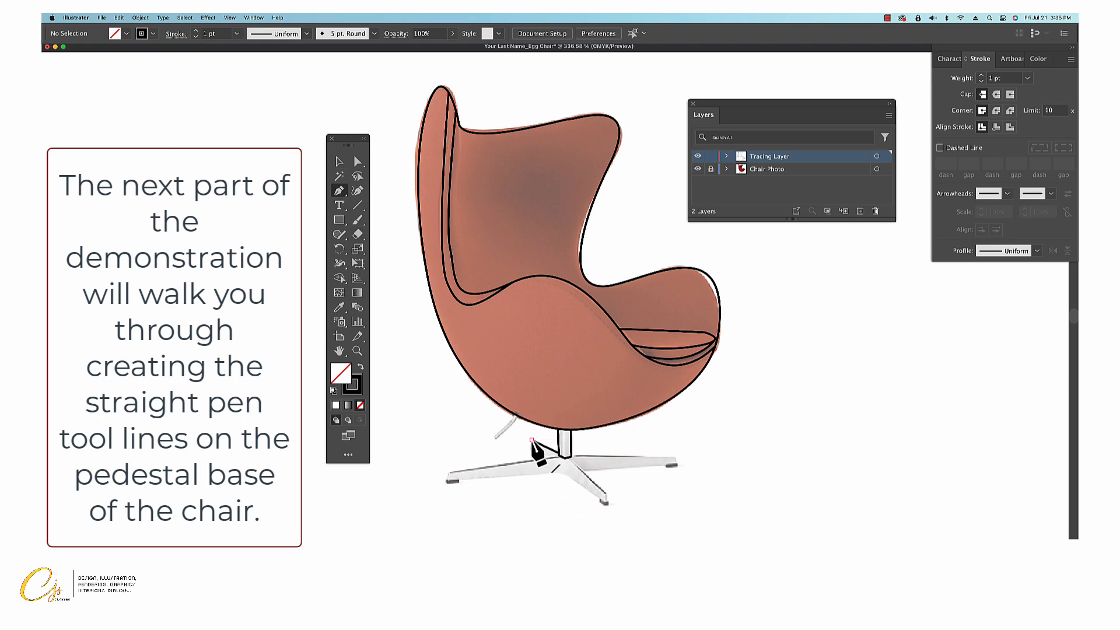
pyautogui.click(531, 440)
pyautogui.click(532, 450)
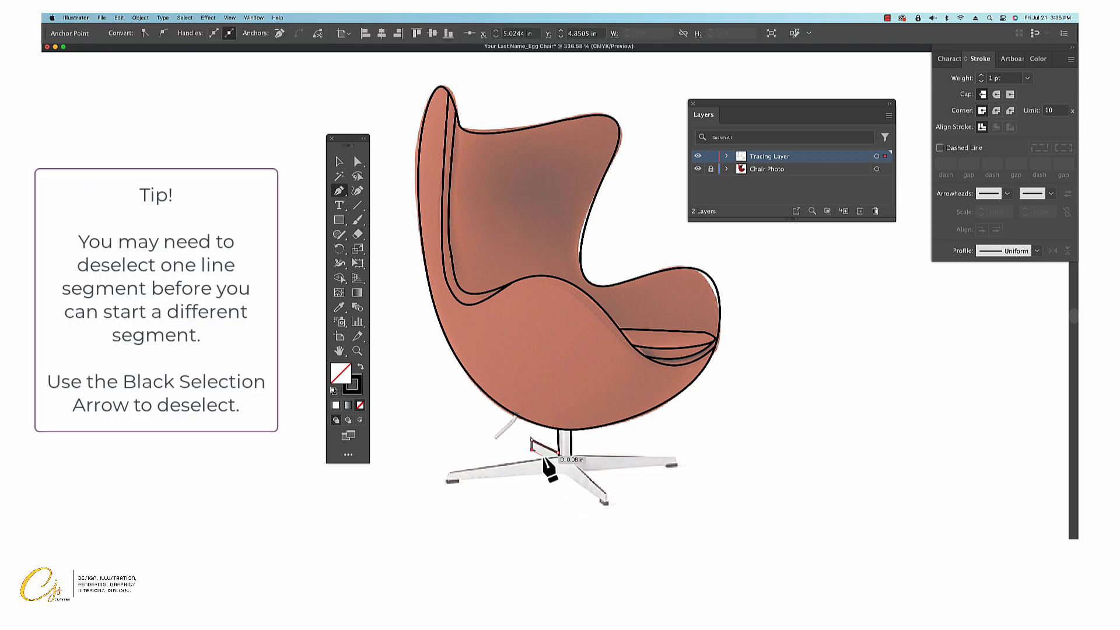
pyautogui.click(548, 460)
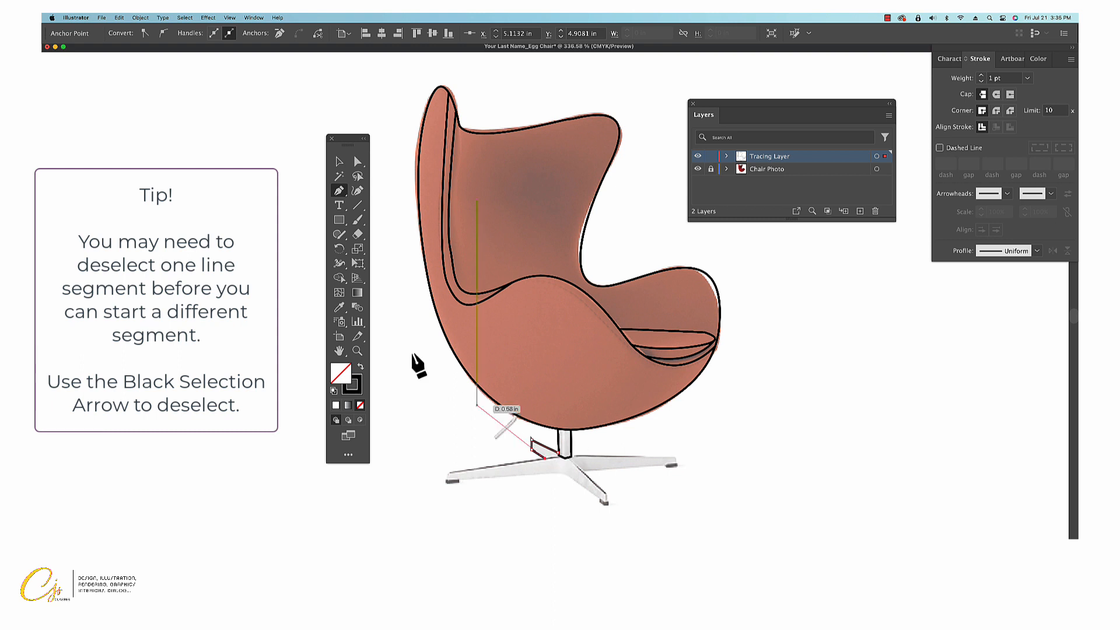
pyautogui.click(339, 162)
pyautogui.click(383, 309)
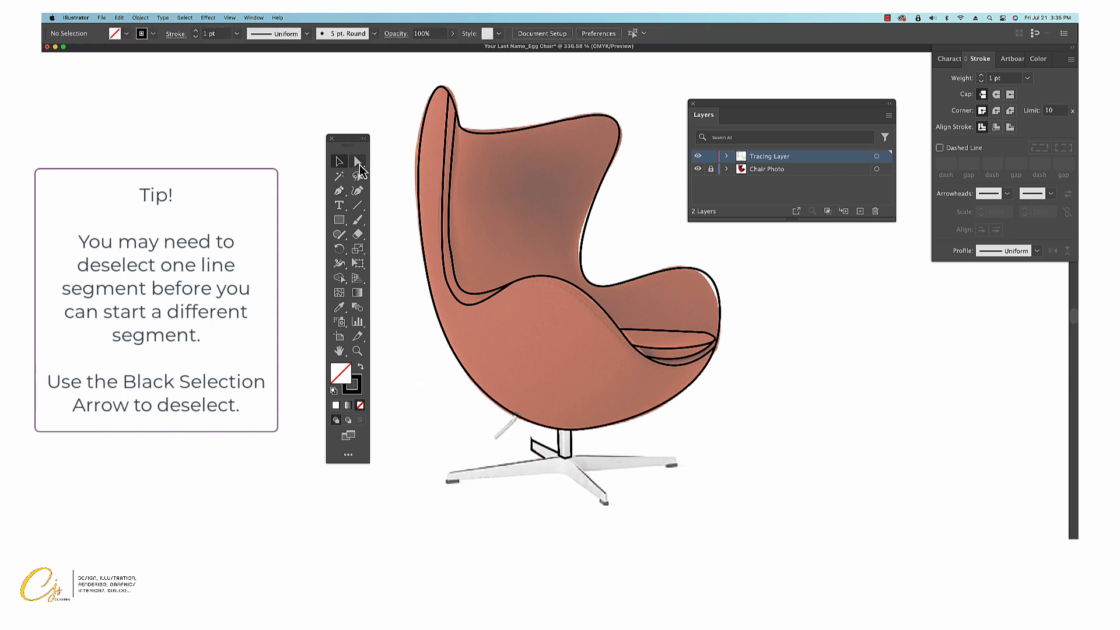
# Outline the long left leg with straight Pen tool segments from the column base around its tip and back to the hub.
pyautogui.click(339, 190)
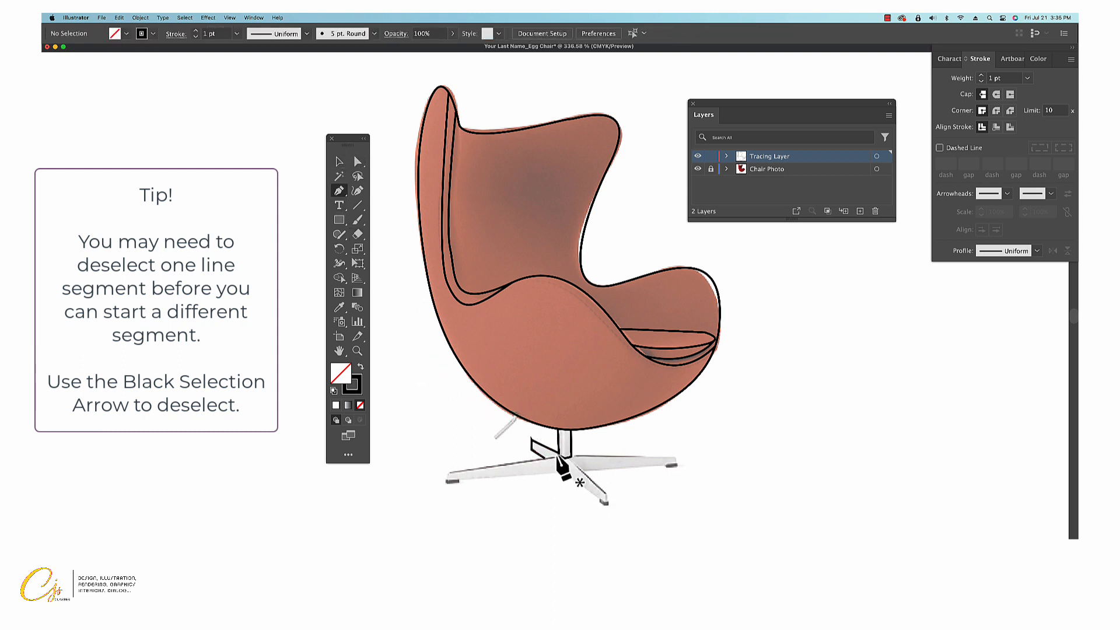
pyautogui.click(561, 455)
pyautogui.click(448, 471)
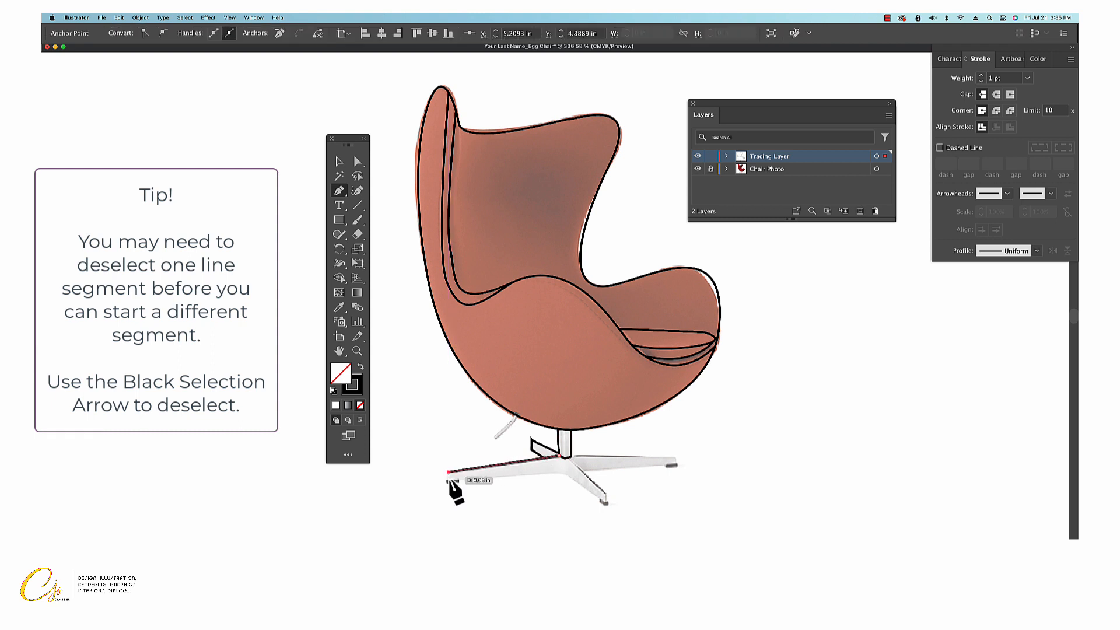
pyautogui.click(447, 480)
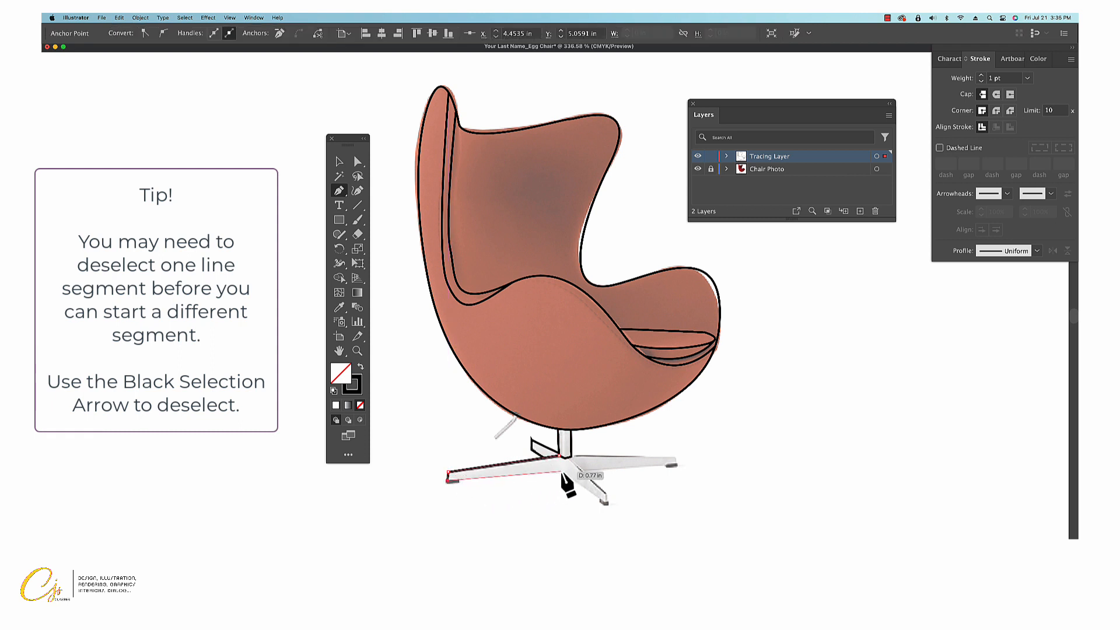
pyautogui.click(558, 473)
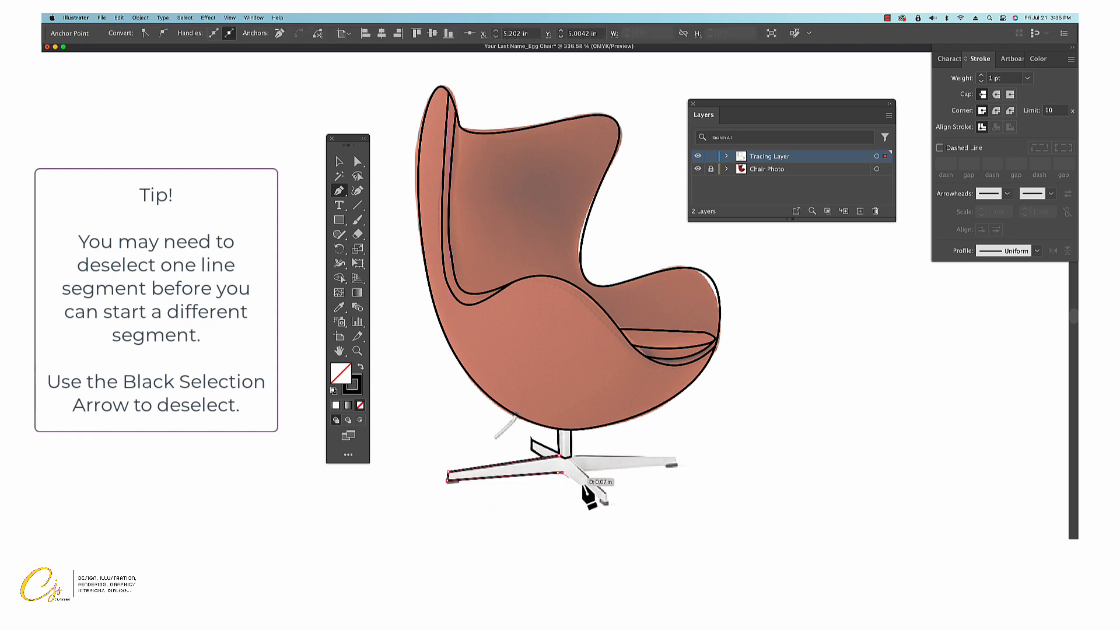
# Extend the path around the front leg's lower edge, foot and upper edge back to the column base, and deselect it.
pyautogui.click(600, 499)
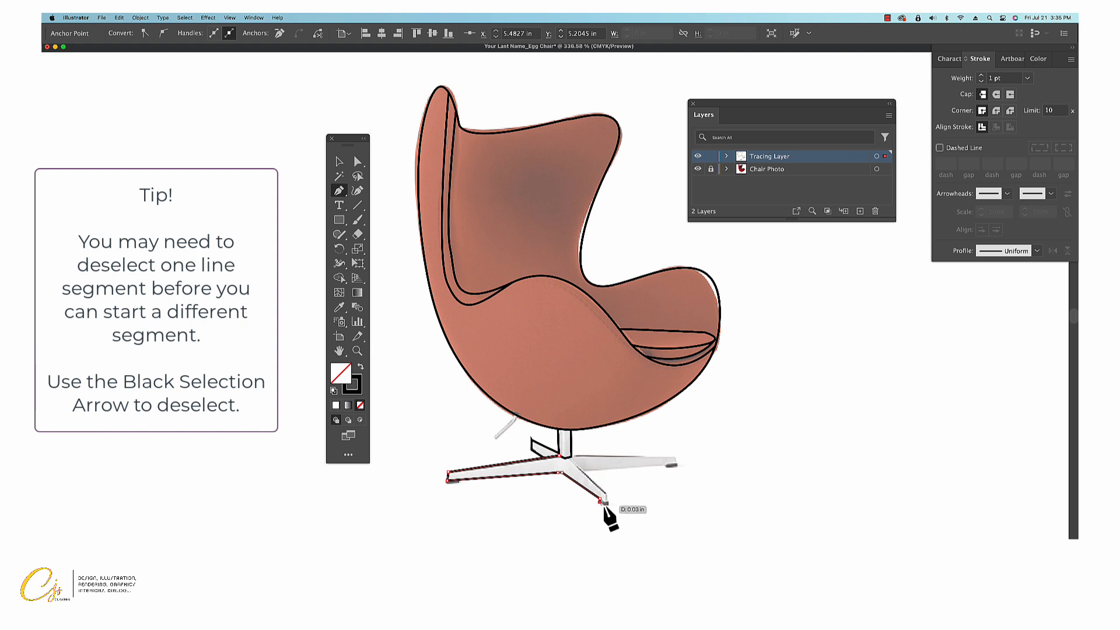
pyautogui.click(606, 503)
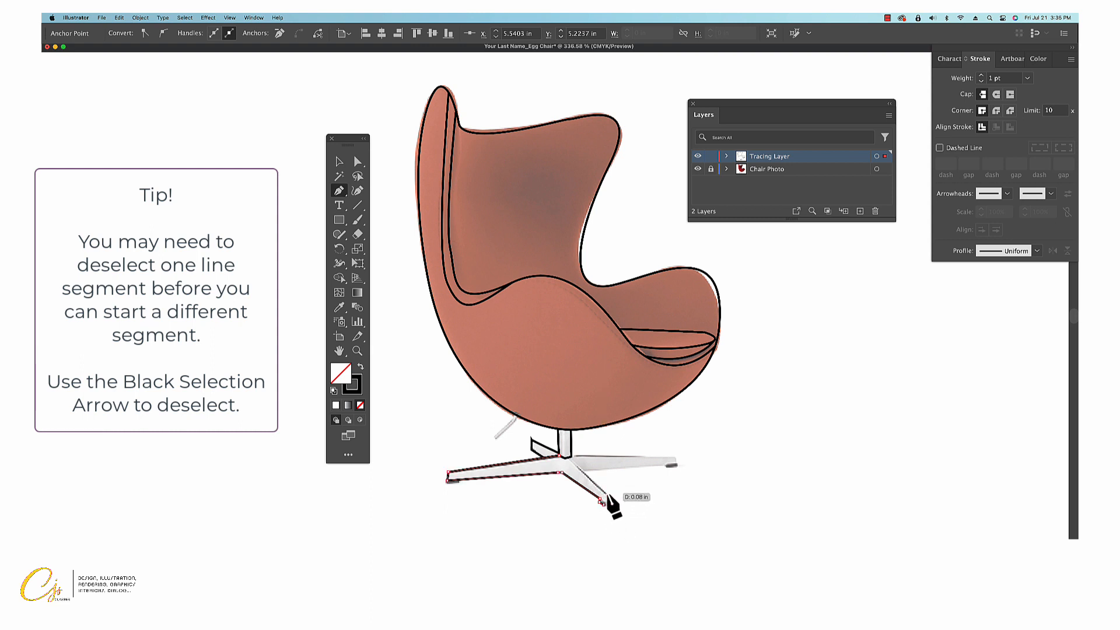
pyautogui.click(606, 494)
pyautogui.click(568, 456)
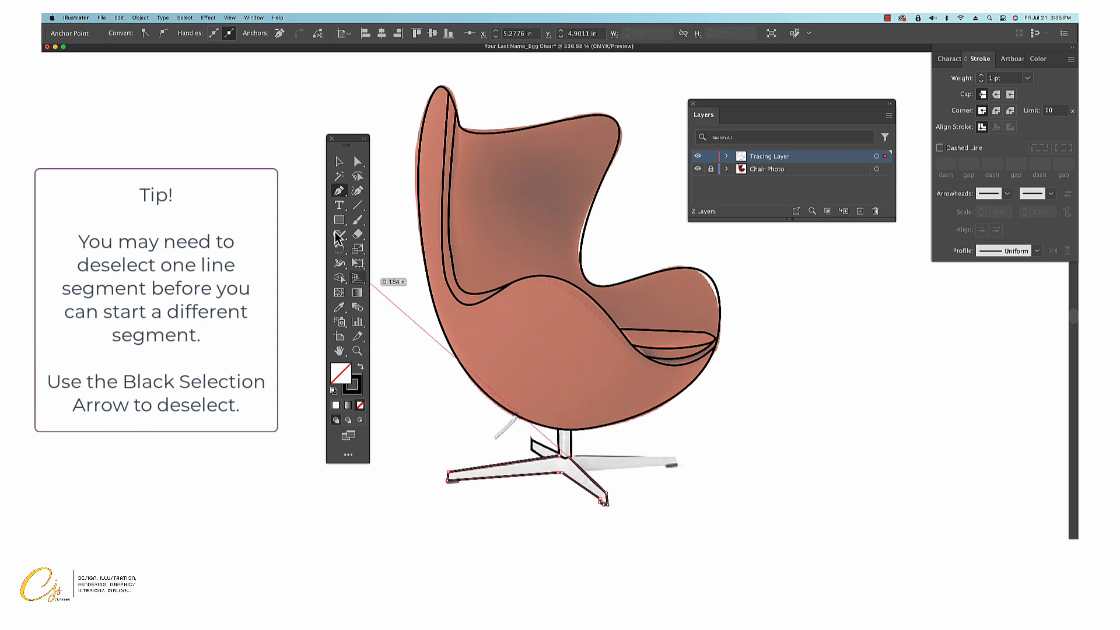
pyautogui.click(339, 164)
pyautogui.click(387, 271)
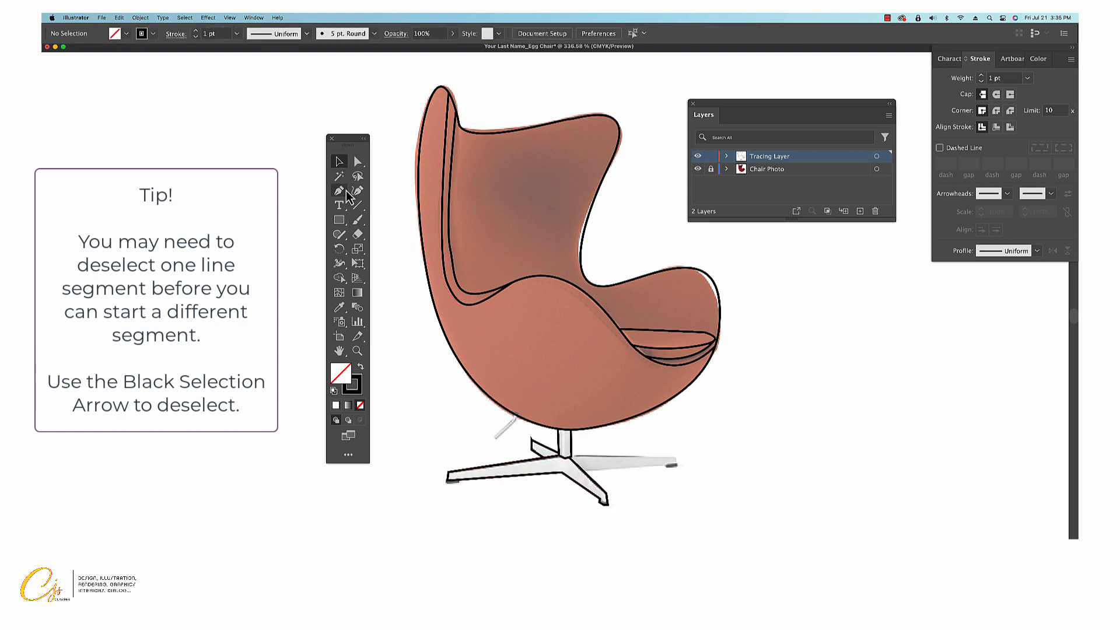
# Outline the long right leg with straight Pen tool segments from the column base around its foot to the front leg, and deselect it.
pyautogui.click(341, 191)
pyautogui.click(571, 456)
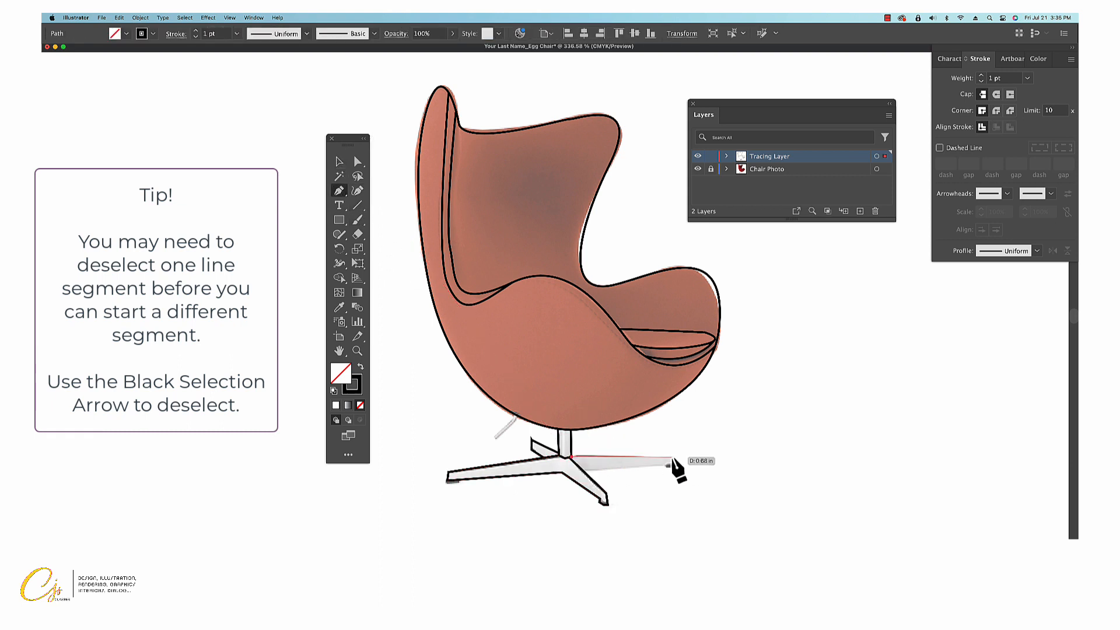
pyautogui.click(674, 457)
pyautogui.click(676, 465)
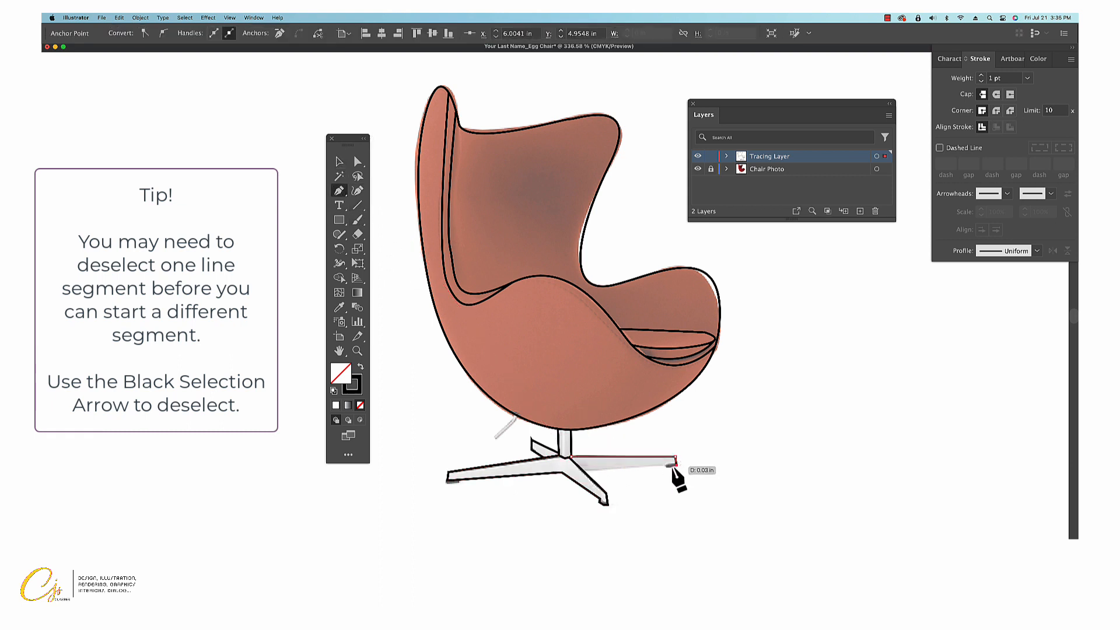
pyautogui.click(664, 465)
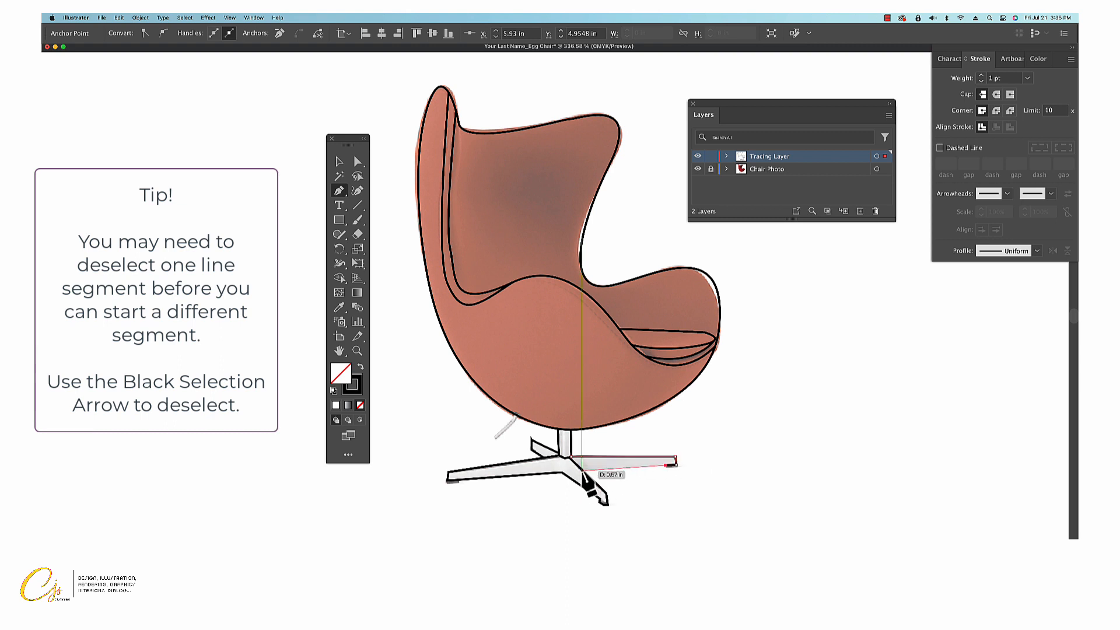
pyautogui.click(581, 470)
pyautogui.click(339, 161)
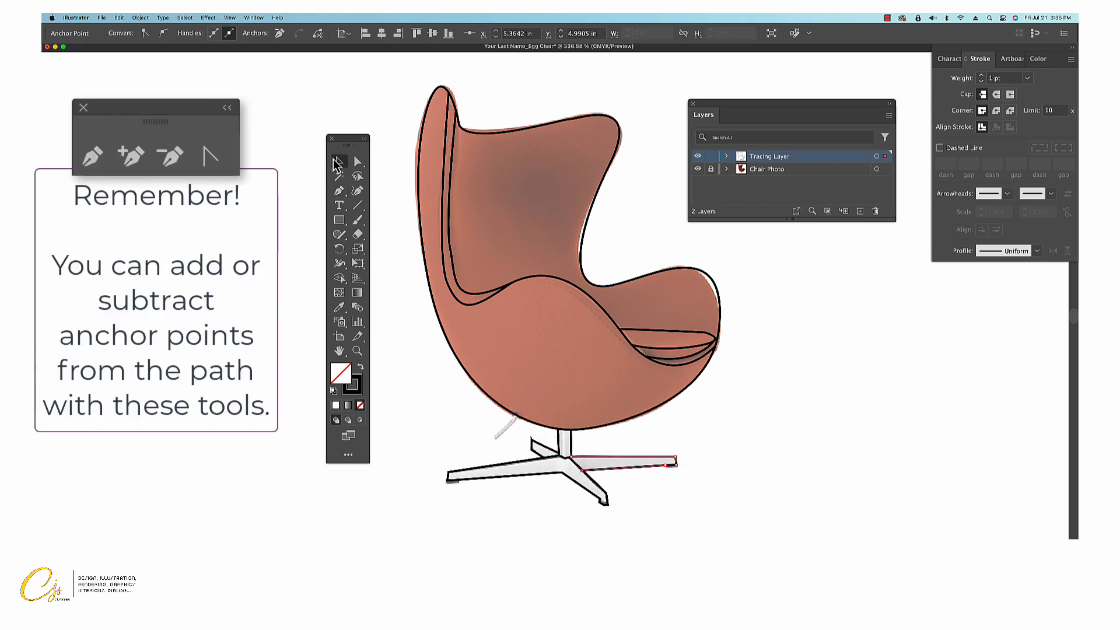
pyautogui.click(431, 376)
# Adjust the anchor point at the short rear leg's upper outer corner with the Direct Selection tool, and deselect the leg.
pyautogui.click(358, 161)
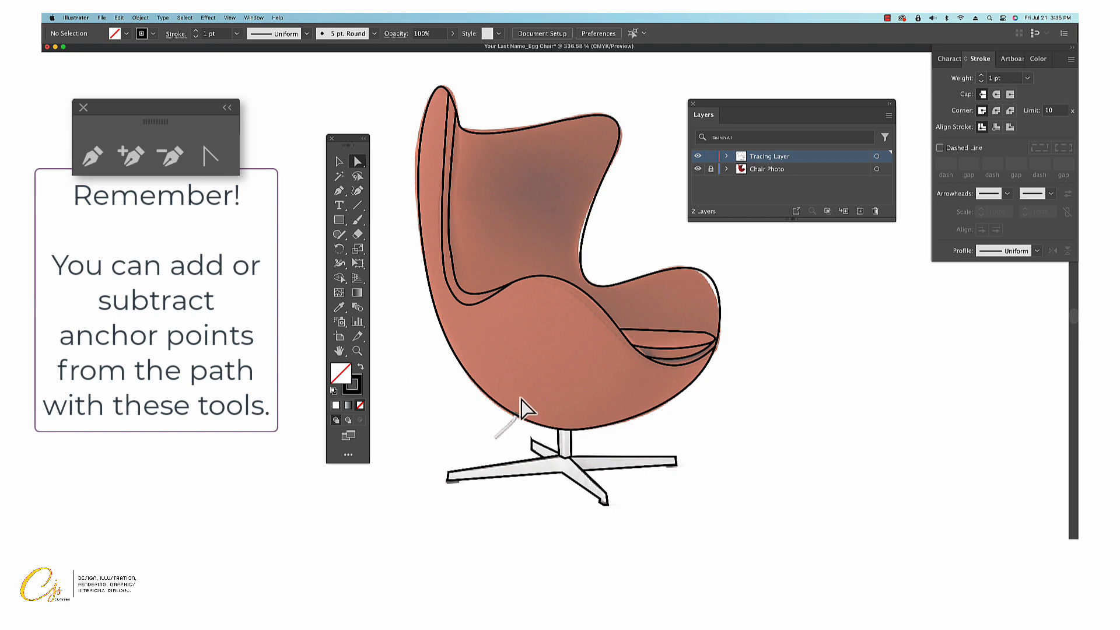
pyautogui.click(531, 442)
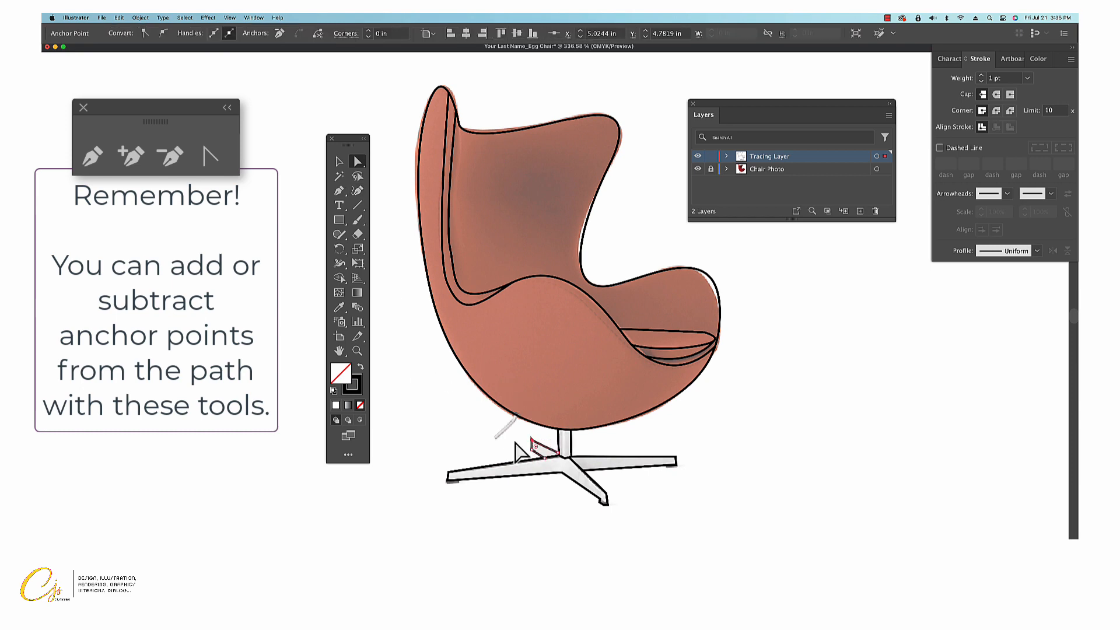
pyautogui.click(503, 436)
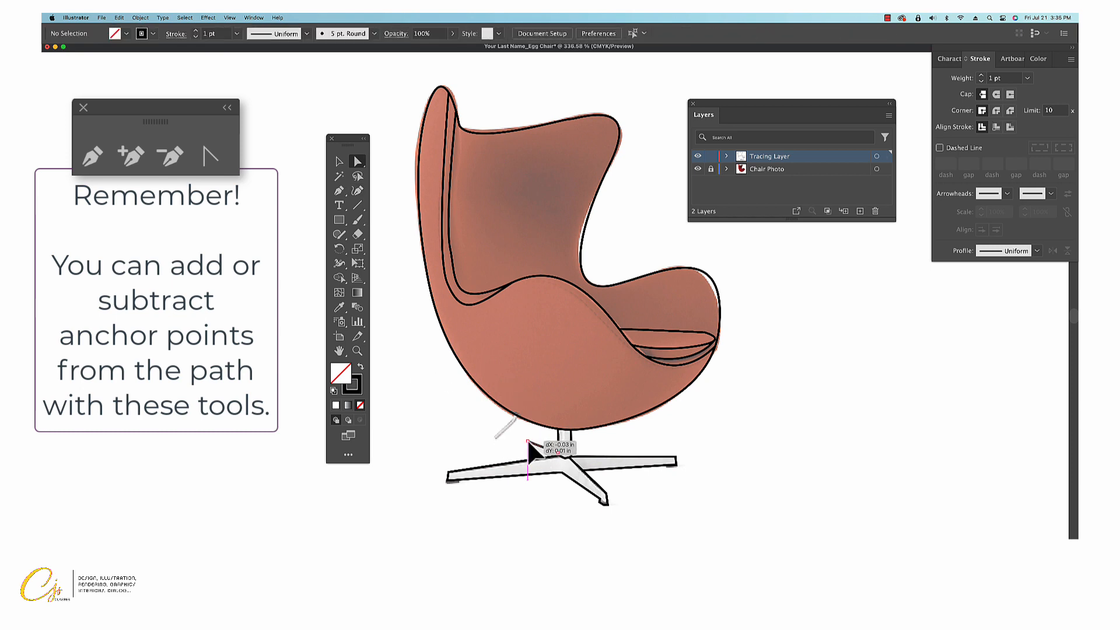
pyautogui.moveTo(533, 437); pyautogui.dragTo(533, 438)
pyautogui.click(509, 449)
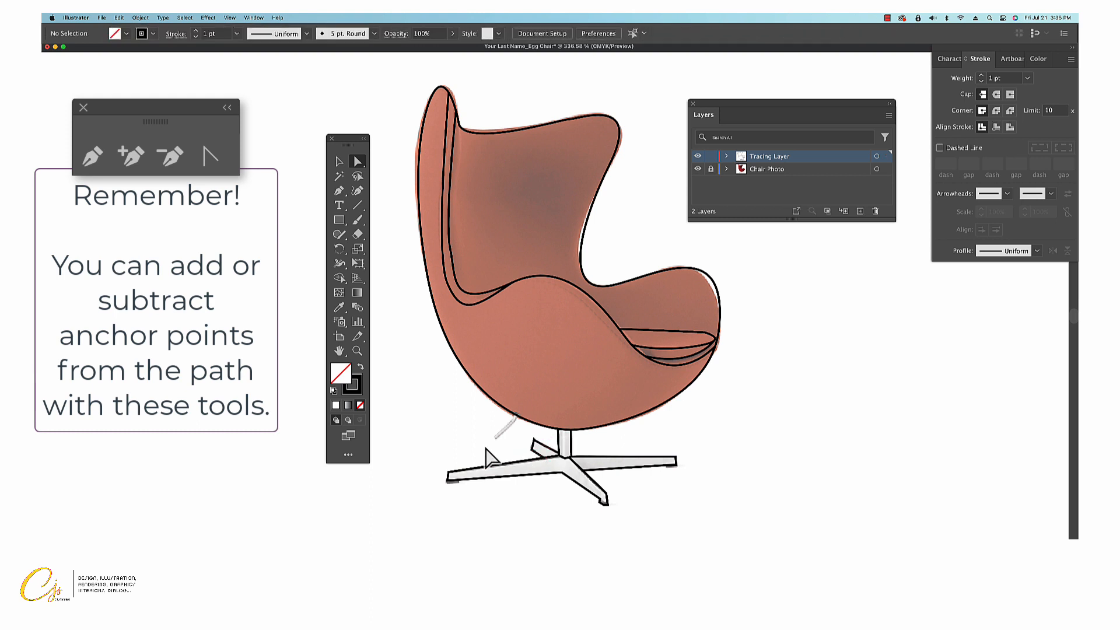
# Outline the small lever under the shell with straight Pen tool segments around its tip and back to the shell, and deselect it.
pyautogui.click(339, 190)
pyautogui.moveTo(515, 415); pyautogui.dragTo(495, 438)
pyautogui.click(496, 438)
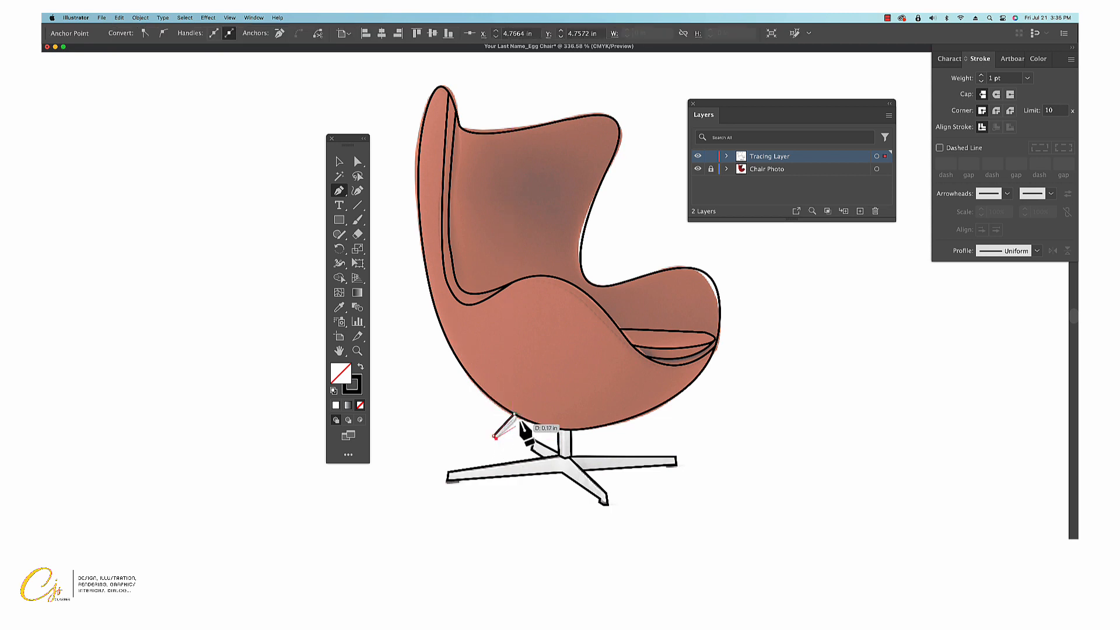
pyautogui.click(517, 417)
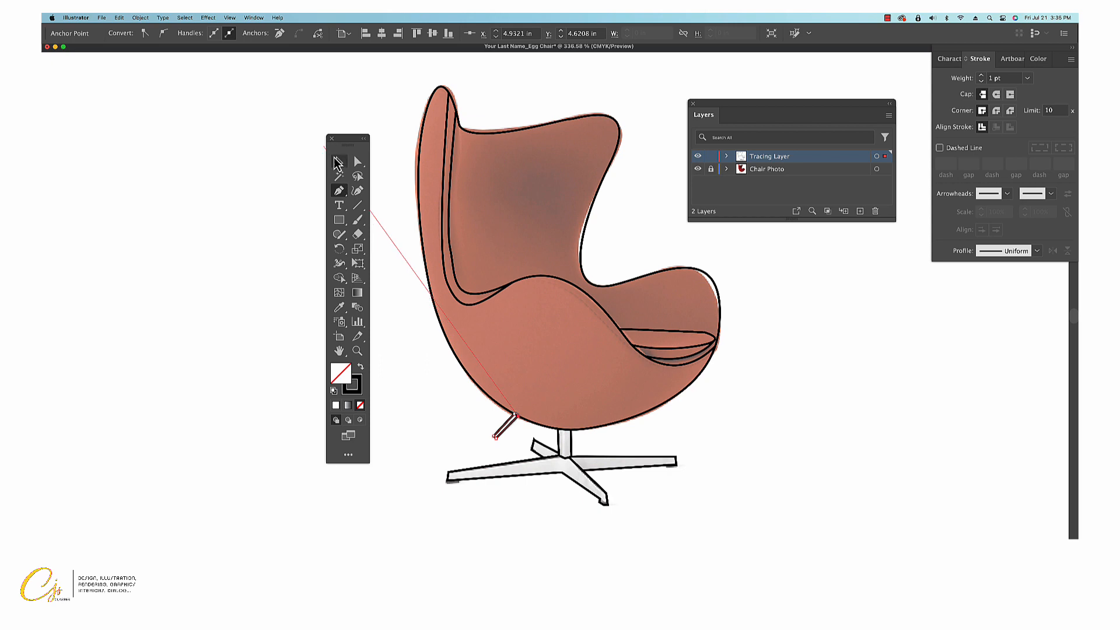
pyautogui.click(338, 161)
pyautogui.click(419, 402)
# Cut the rear leg's outline at its upper outer corner with the Scissors tool and move the end point outward to close the corner cleanly.
pyautogui.click(357, 351)
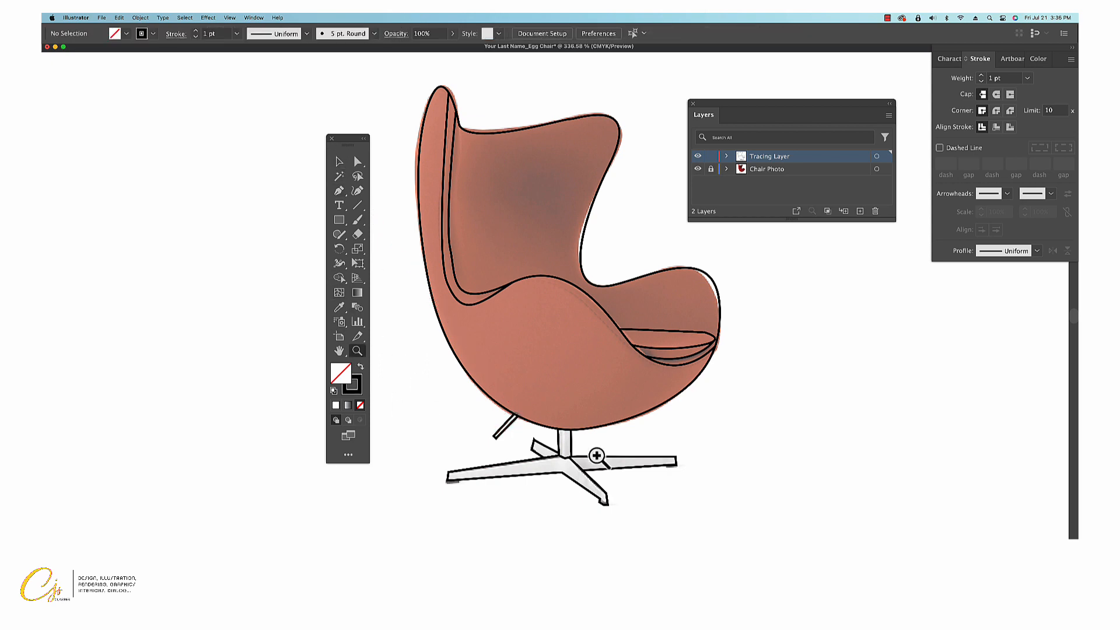
pyautogui.moveTo(523, 446); pyautogui.dragTo(523, 446)
pyautogui.click(523, 447)
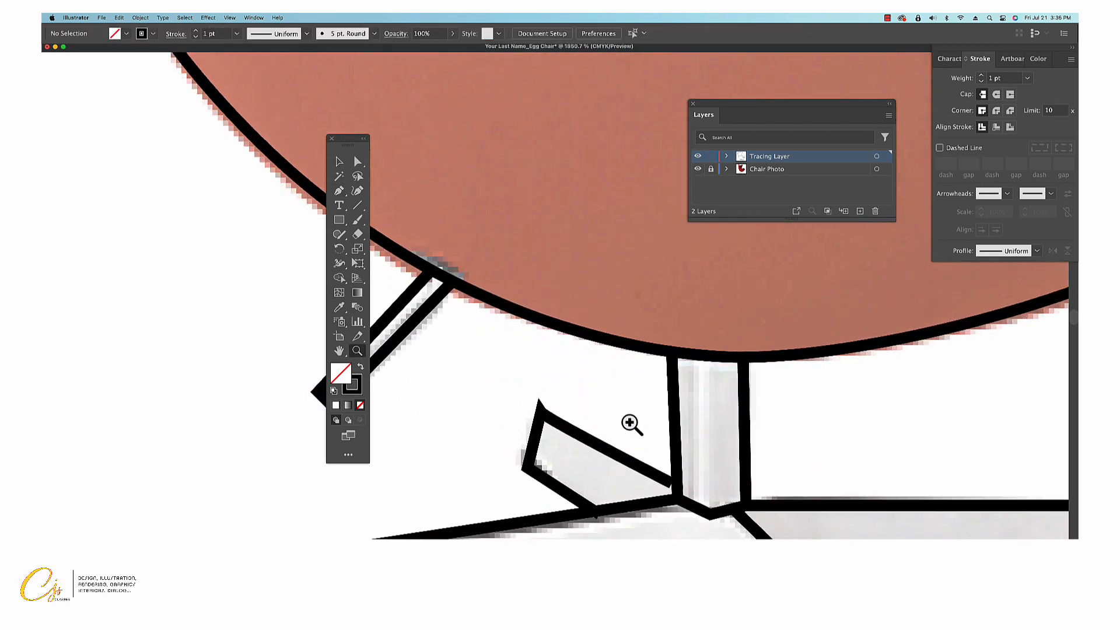
pyautogui.press('a')
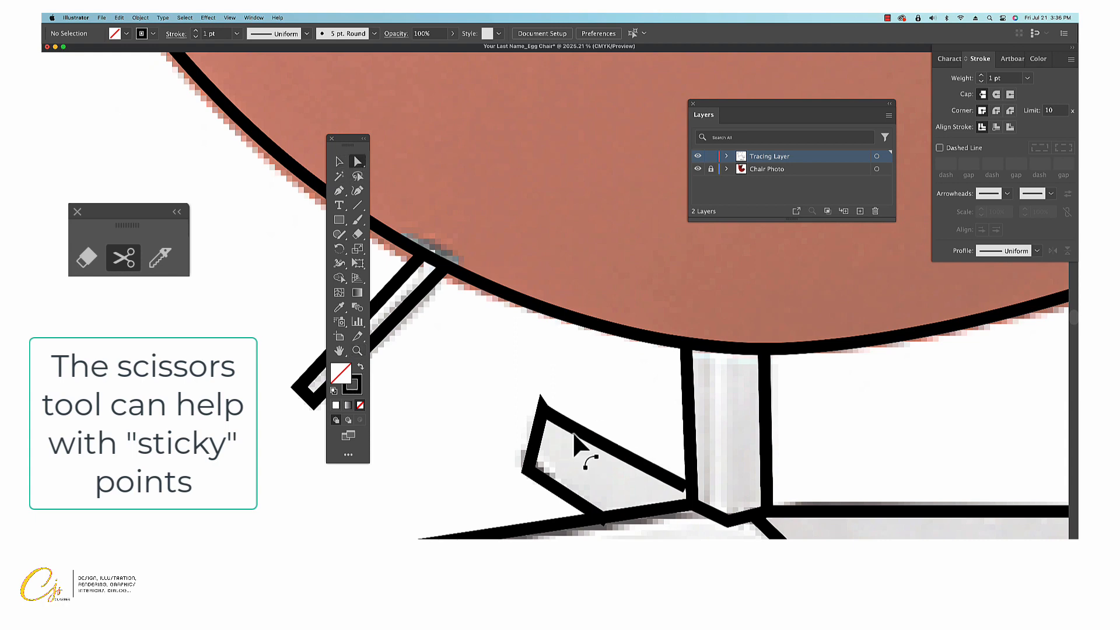
pyautogui.click(545, 416)
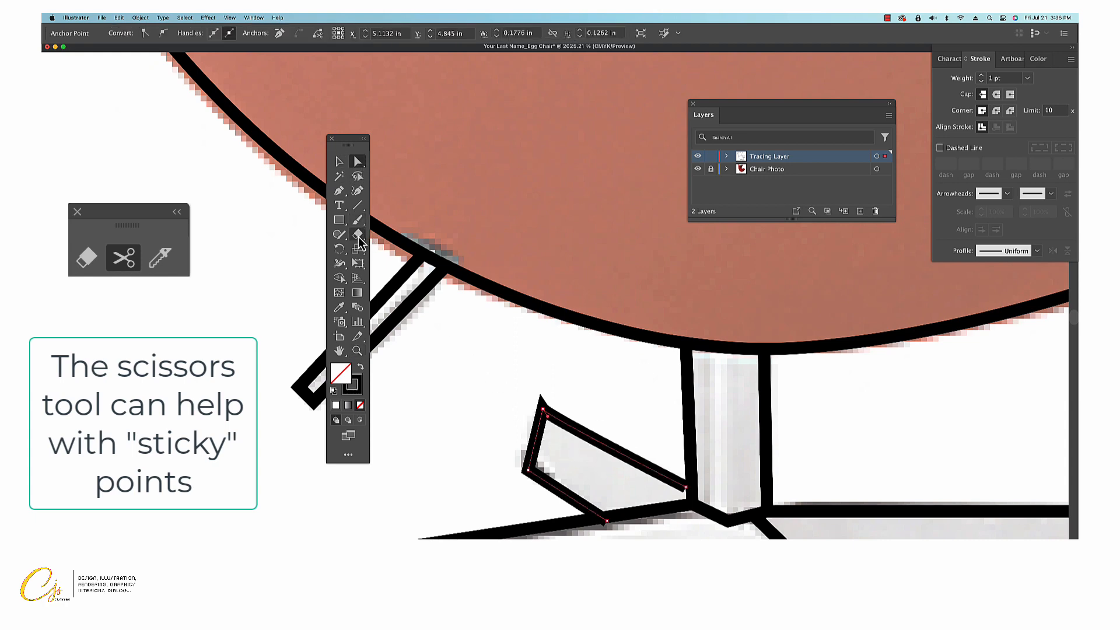
pyautogui.moveTo(359, 238); pyautogui.dragTo(392, 247)
pyautogui.click(543, 411)
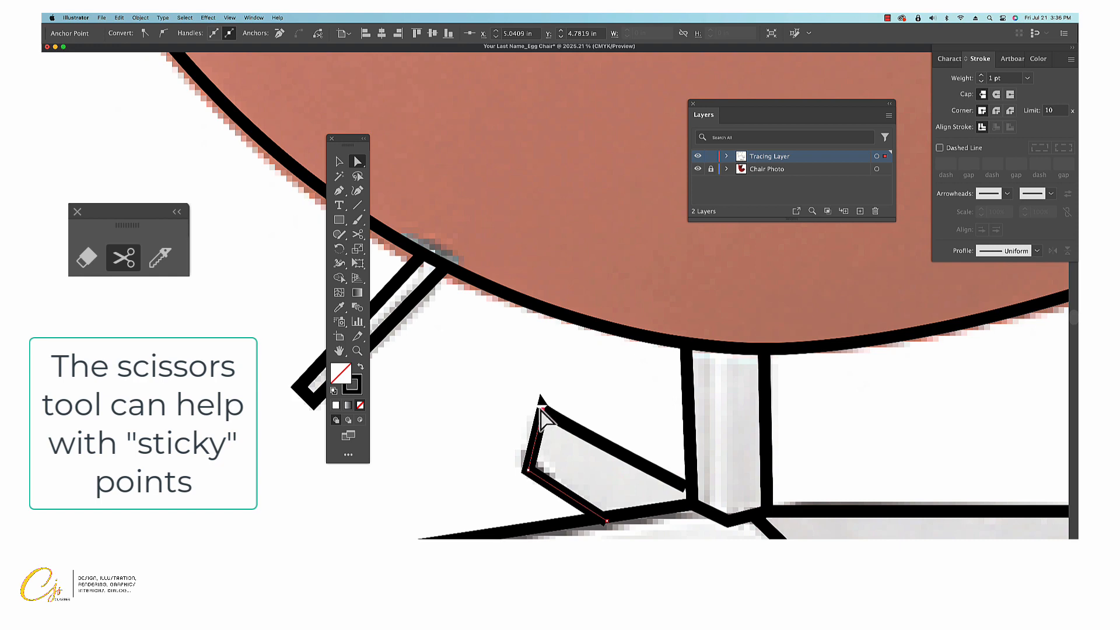
pyautogui.moveTo(543, 408)
pyautogui.mouseDown()
pyautogui.moveTo(526, 410)
pyautogui.moveTo(554, 431)
pyautogui.moveTo(525, 410)
pyautogui.mouseUp()
pyautogui.click(467, 464)
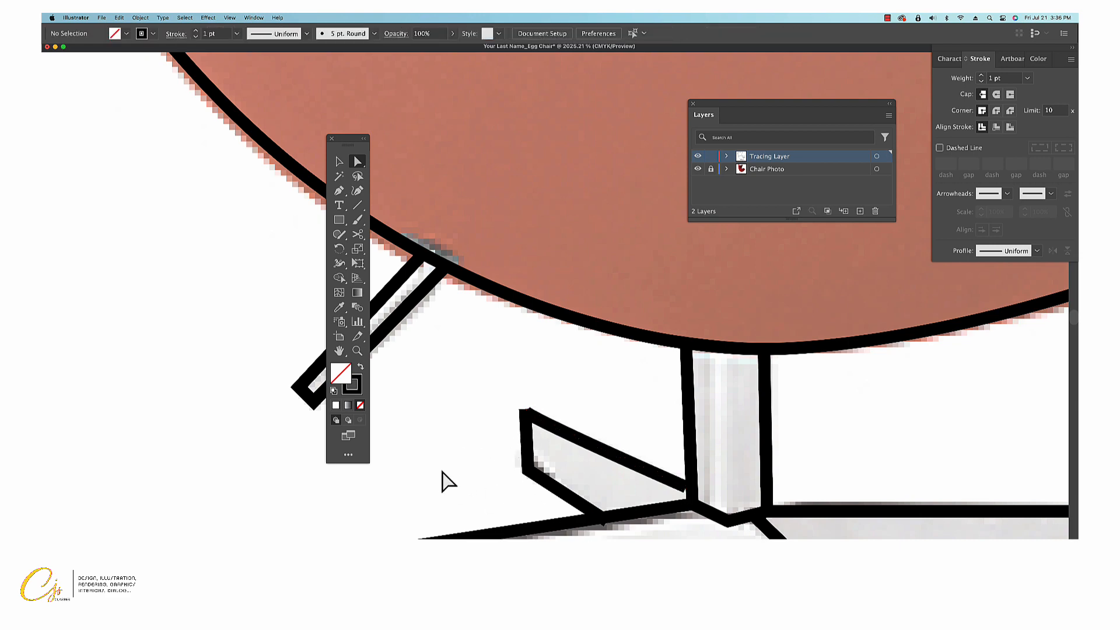
# Delete the Chair Photo layer, keeping only the Tracing Layer.
pyautogui.click(339, 350)
pyautogui.doubleClick(340, 352)
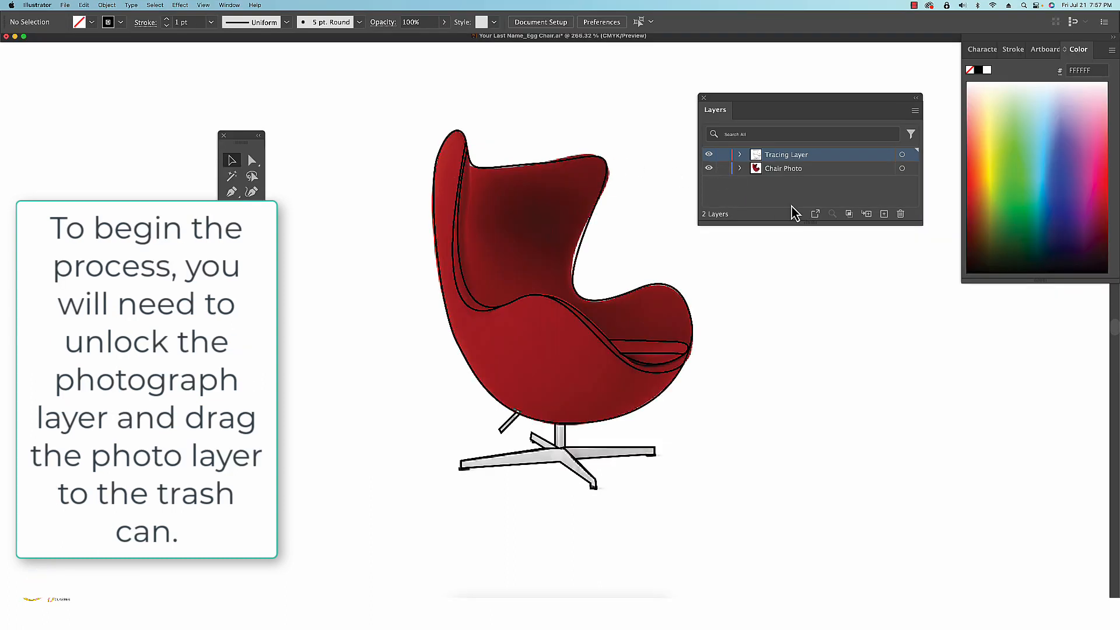
pyautogui.click(833, 169)
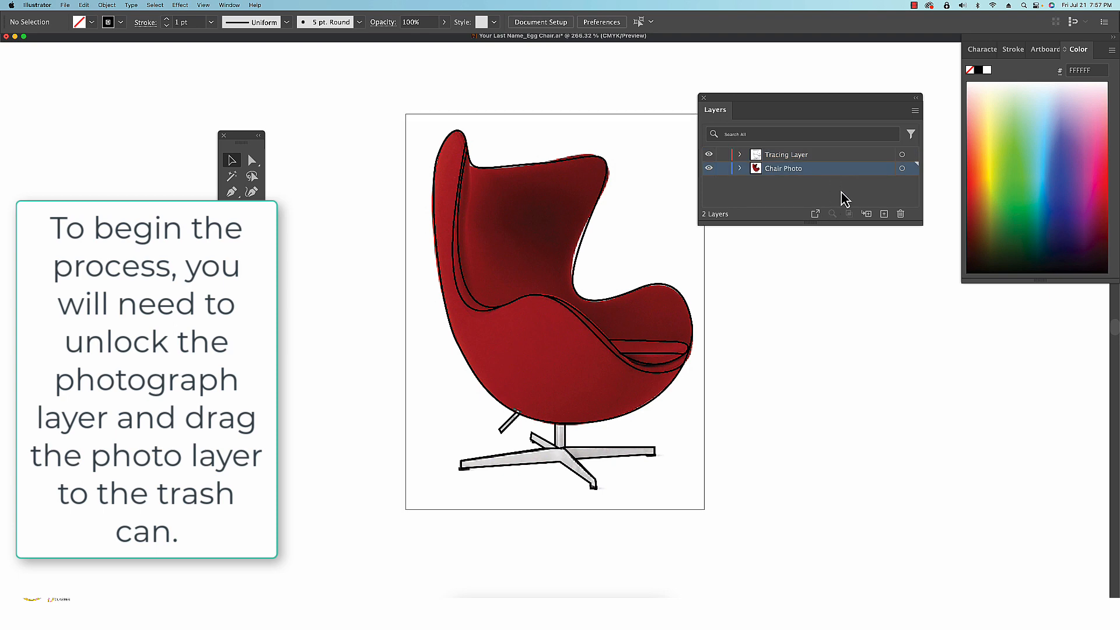
pyautogui.moveTo(870, 175); pyautogui.dragTo(901, 218)
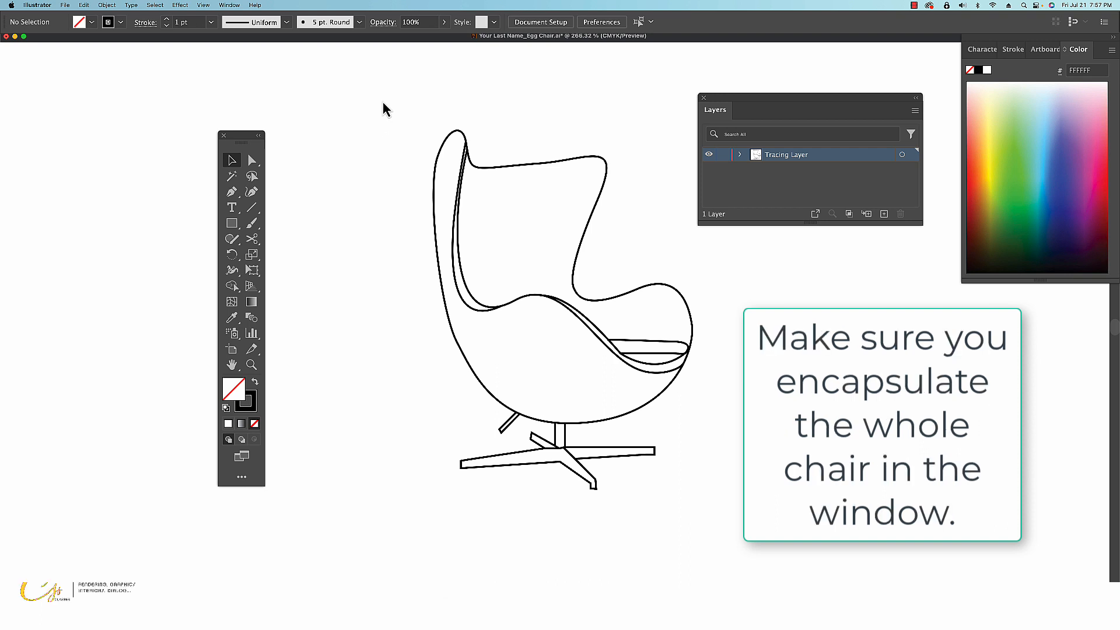
# Select all the line segments and contours of the traced chair and group them.
pyautogui.moveTo(383, 100); pyautogui.dragTo(736, 520)
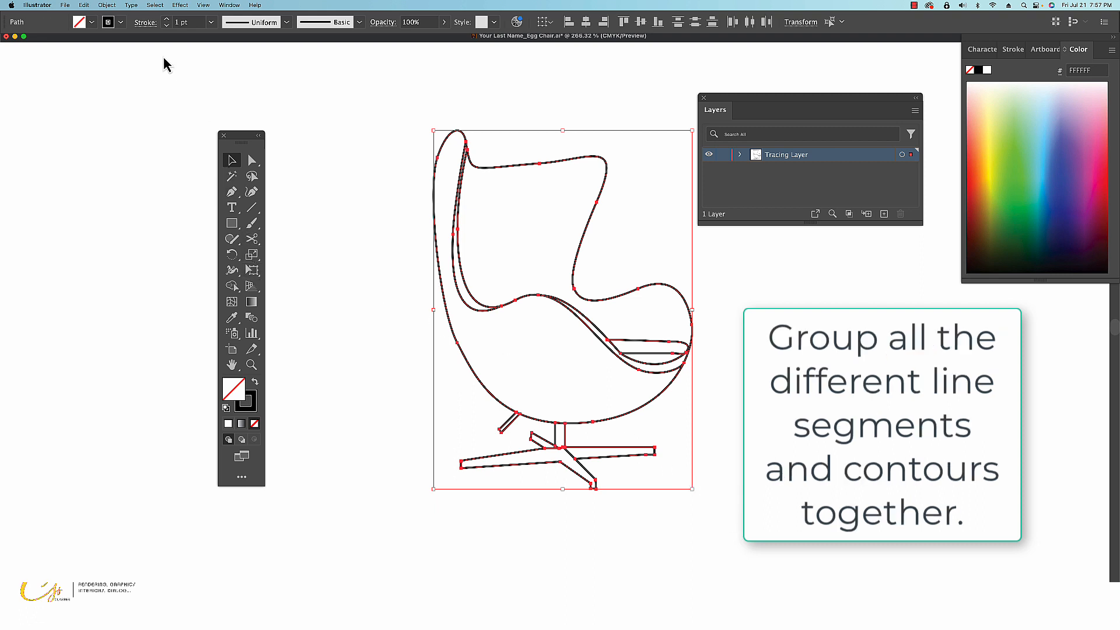
pyautogui.click(108, 5)
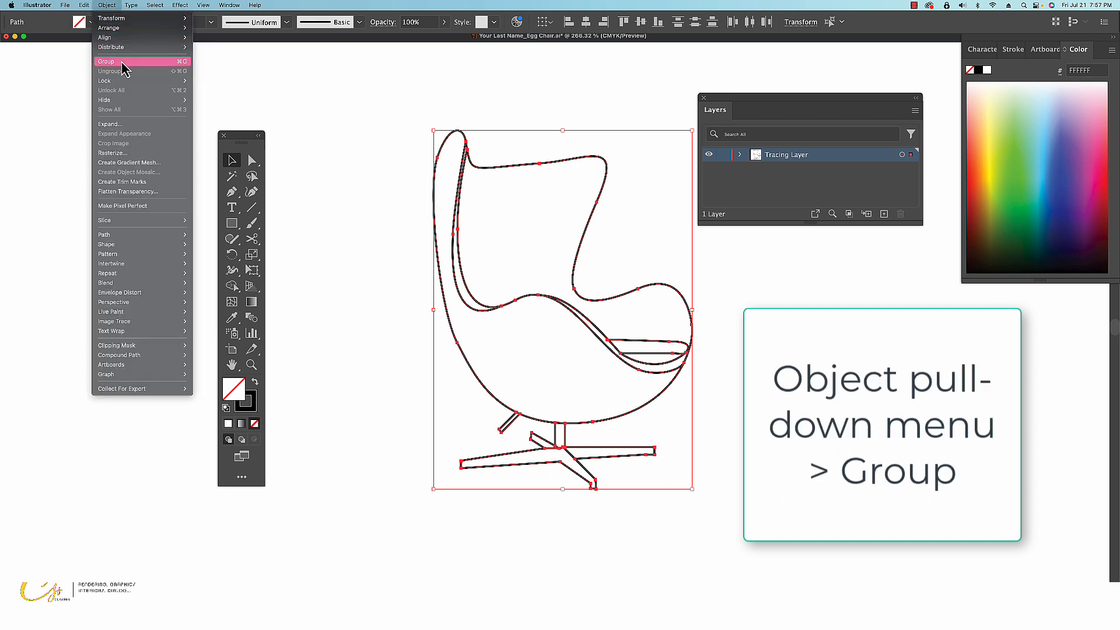
pyautogui.click(155, 62)
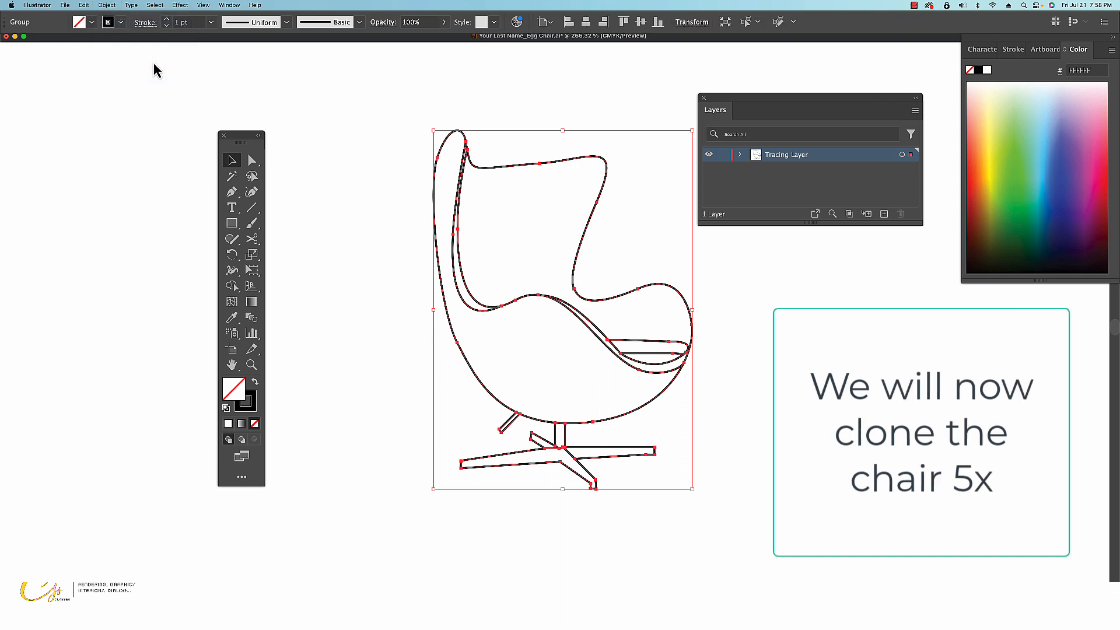
# Move the grouped chair to the upper left corner of the page, with the whole artboard width in view.
pyautogui.doubleClick(233, 365)
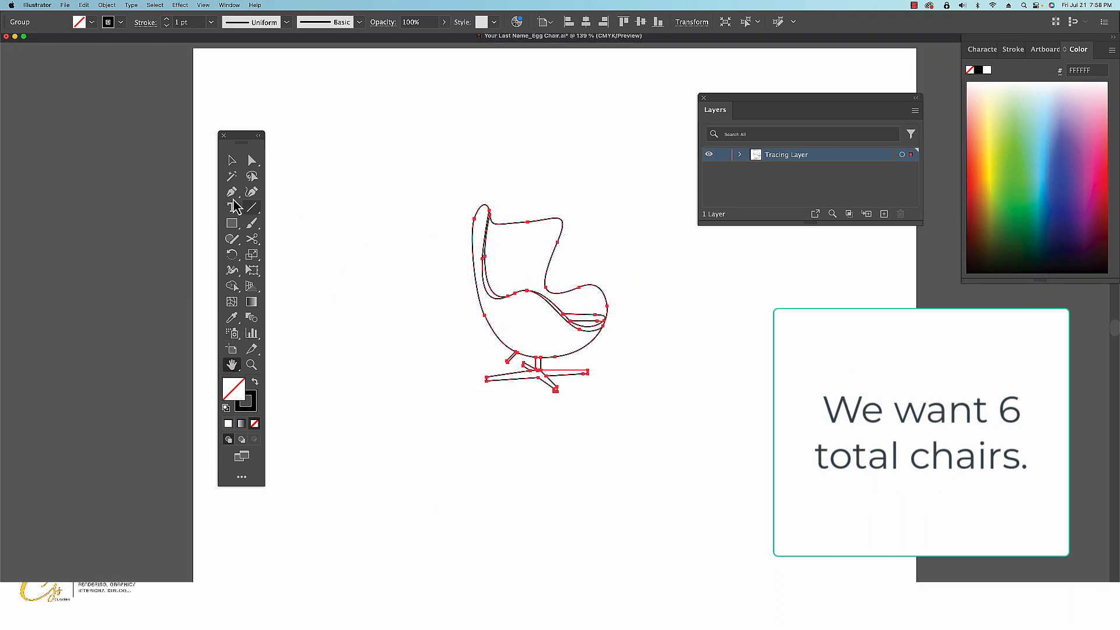
pyautogui.moveTo(236, 144); pyautogui.dragTo(150, 150)
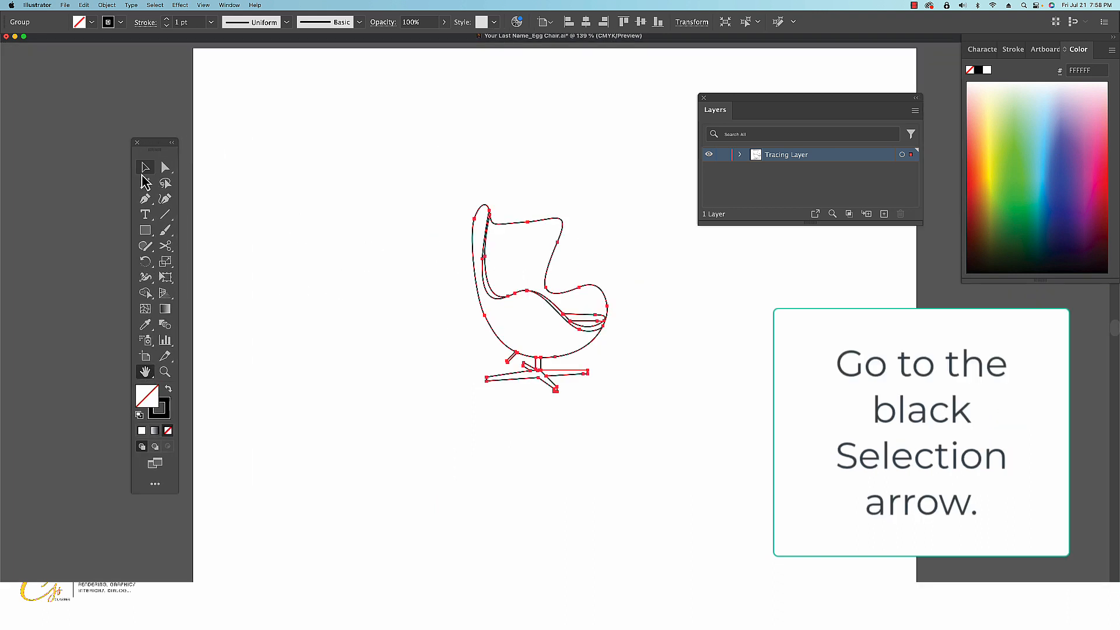
pyautogui.click(146, 168)
pyautogui.moveTo(536, 296); pyautogui.dragTo(304, 172)
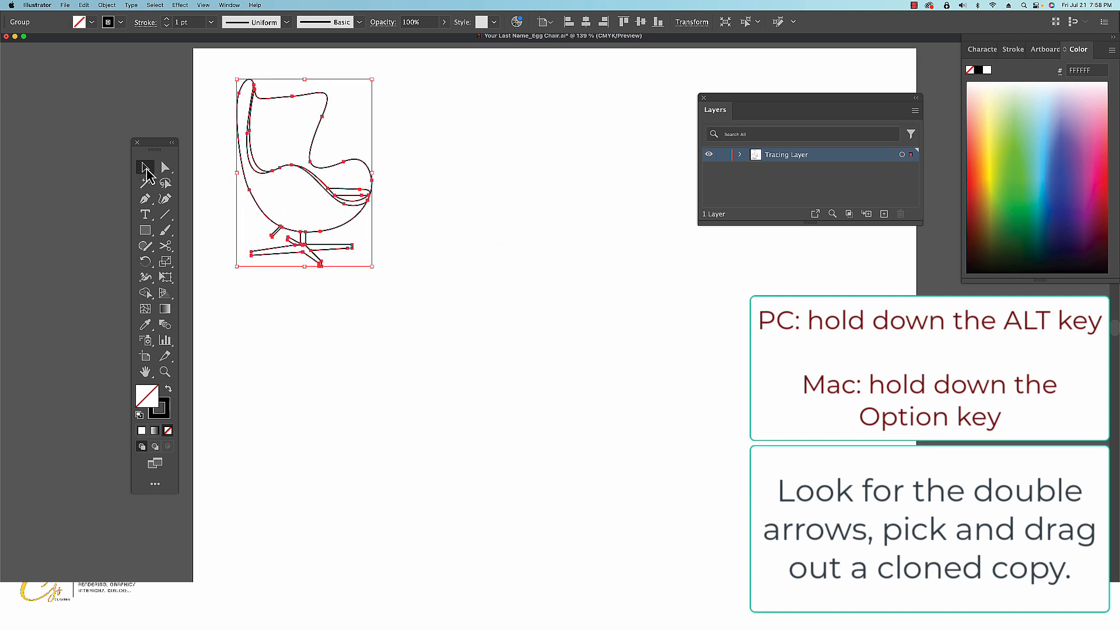
# Clone the chair twice to the right to form a row of three evenly spread chairs across the upper page.
pyautogui.moveTo(302, 170); pyautogui.dragTo(525, 169)
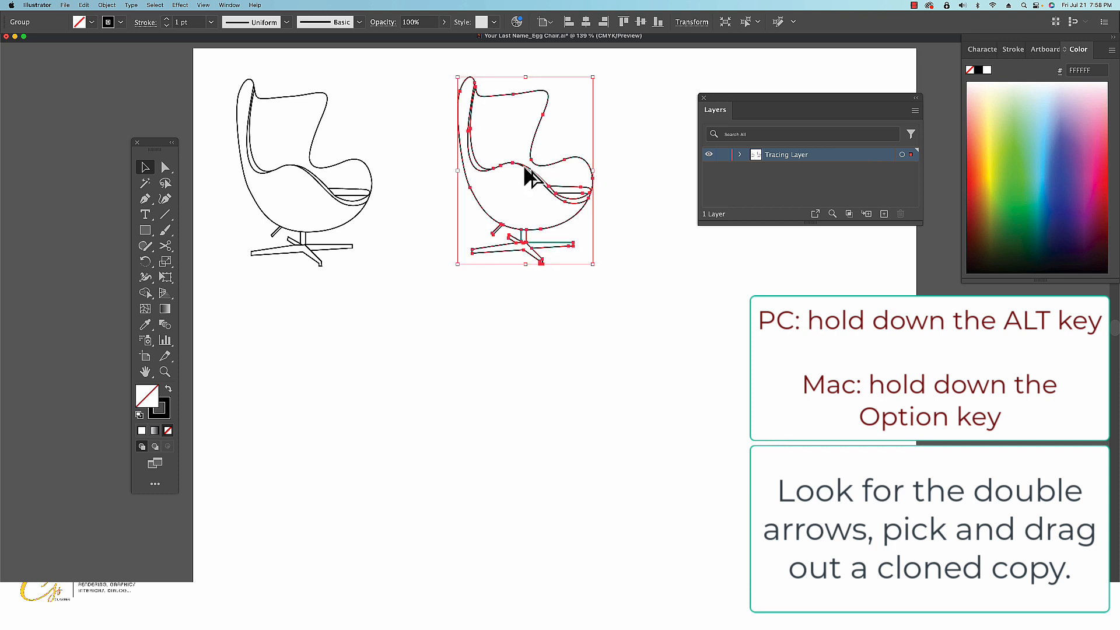
pyautogui.moveTo(757, 98)
pyautogui.mouseDown()
pyautogui.moveTo(819, 160)
pyautogui.moveTo(818, 322)
pyautogui.mouseUp()
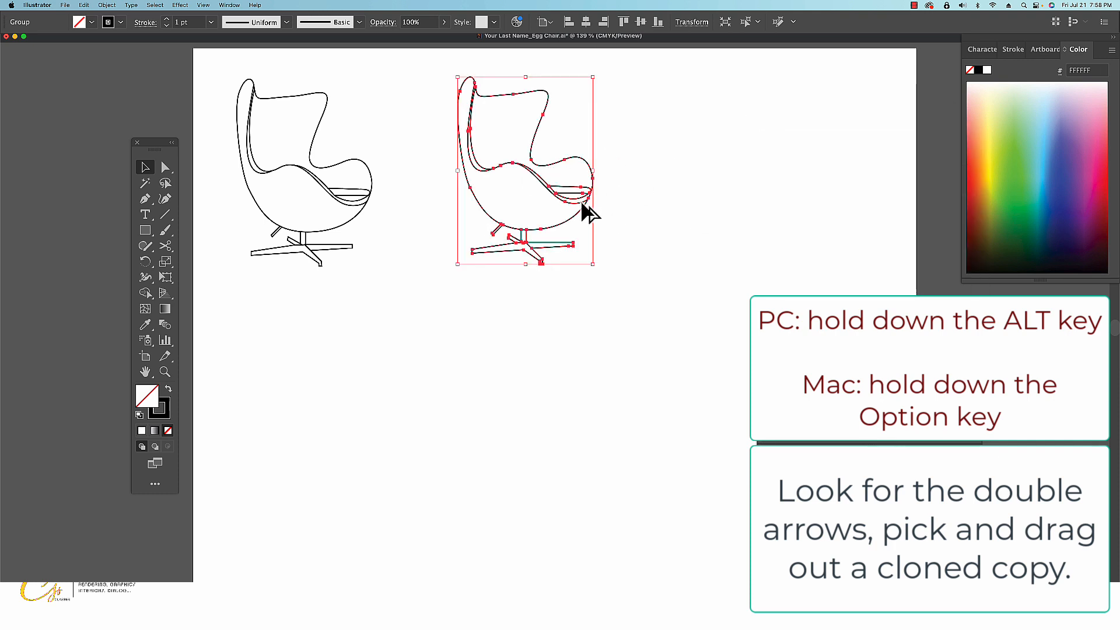
pyautogui.keyDown('alt'); pyautogui.moveTo(581, 205); pyautogui.dragTo(822, 206); pyautogui.keyUp('alt')
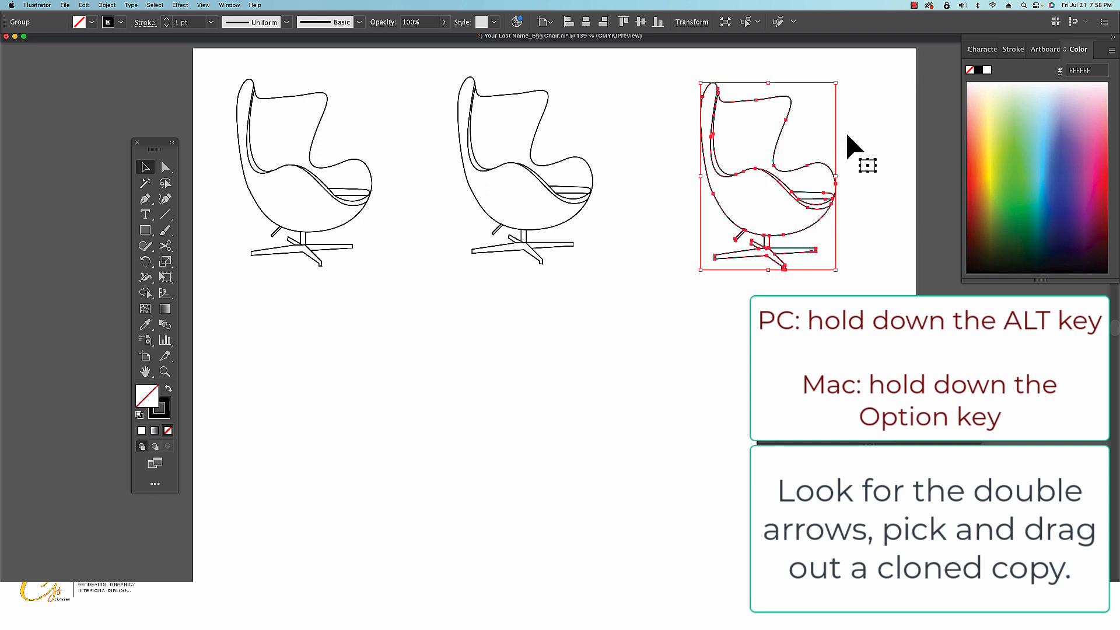
# Clone the whole row of three chairs straight down to make a second row on the lower page, and deselect it.
pyautogui.moveTo(864, 71); pyautogui.dragTo(222, 276)
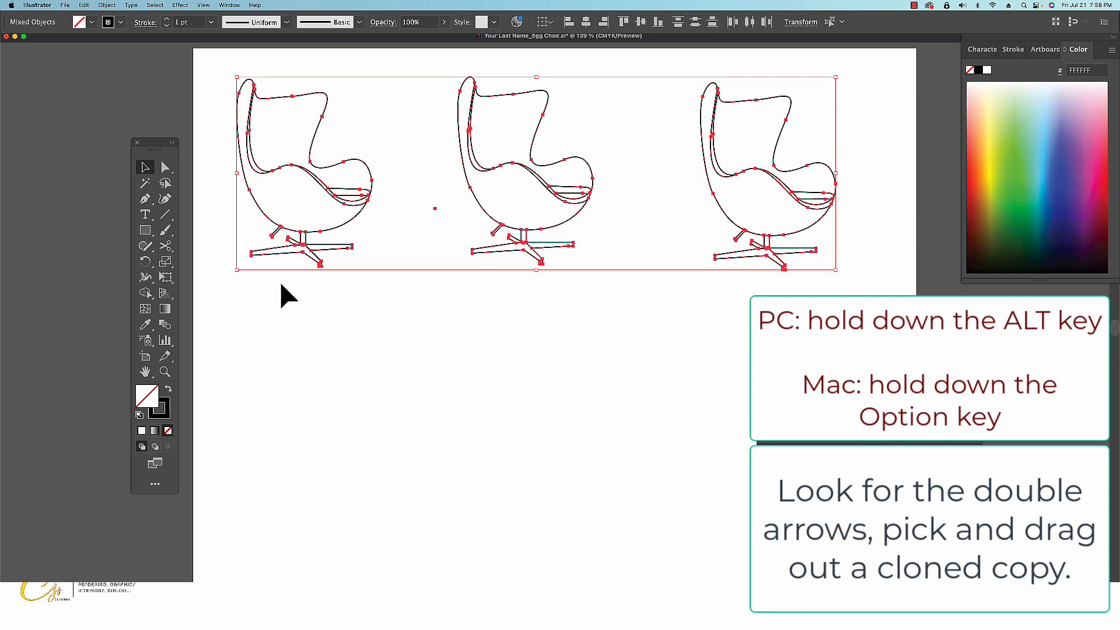
pyautogui.moveTo(528, 238); pyautogui.dragTo(533, 513)
pyautogui.click(574, 313)
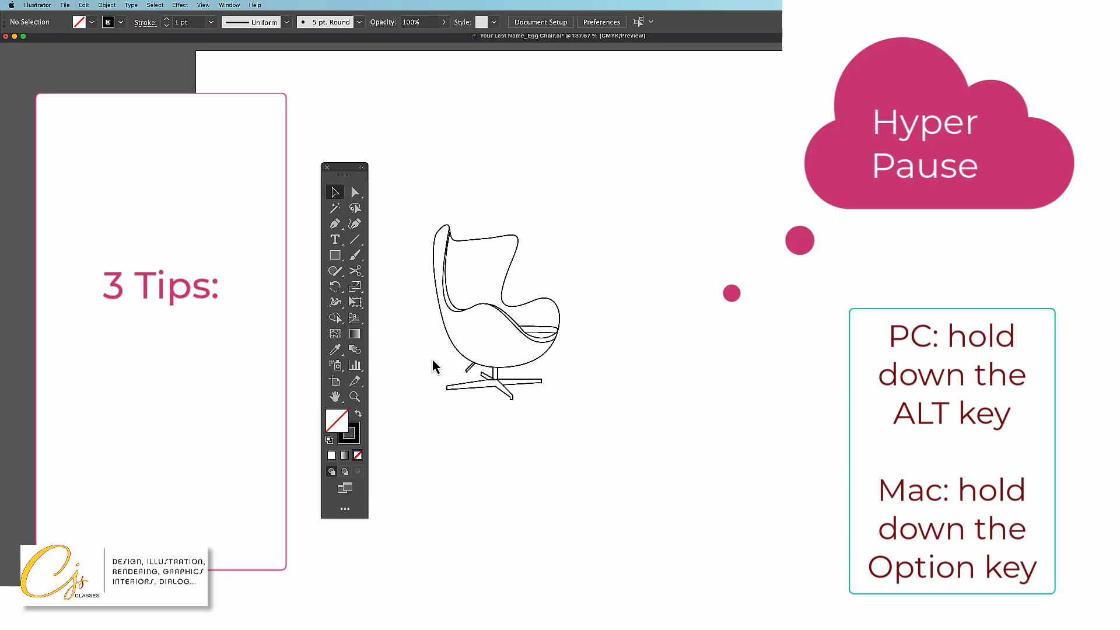
# Select the single grouped chair with a selection window around it and clone it up and to the right on the page.
pyautogui.moveTo(588, 402); pyautogui.dragTo(586, 407)
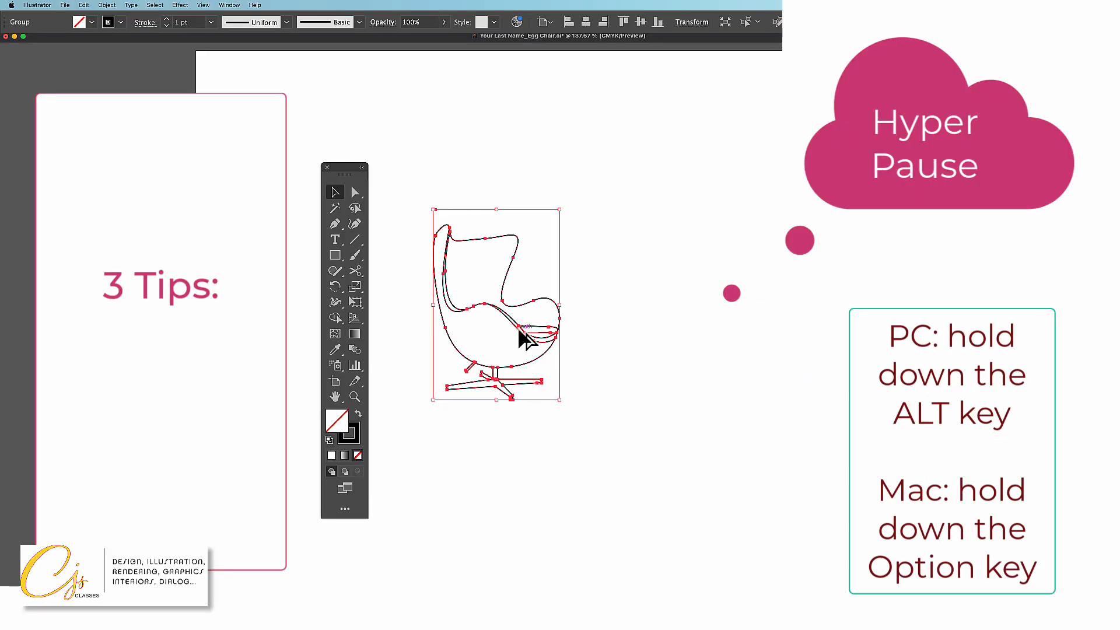
pyautogui.moveTo(519, 331); pyautogui.dragTo(682, 150)
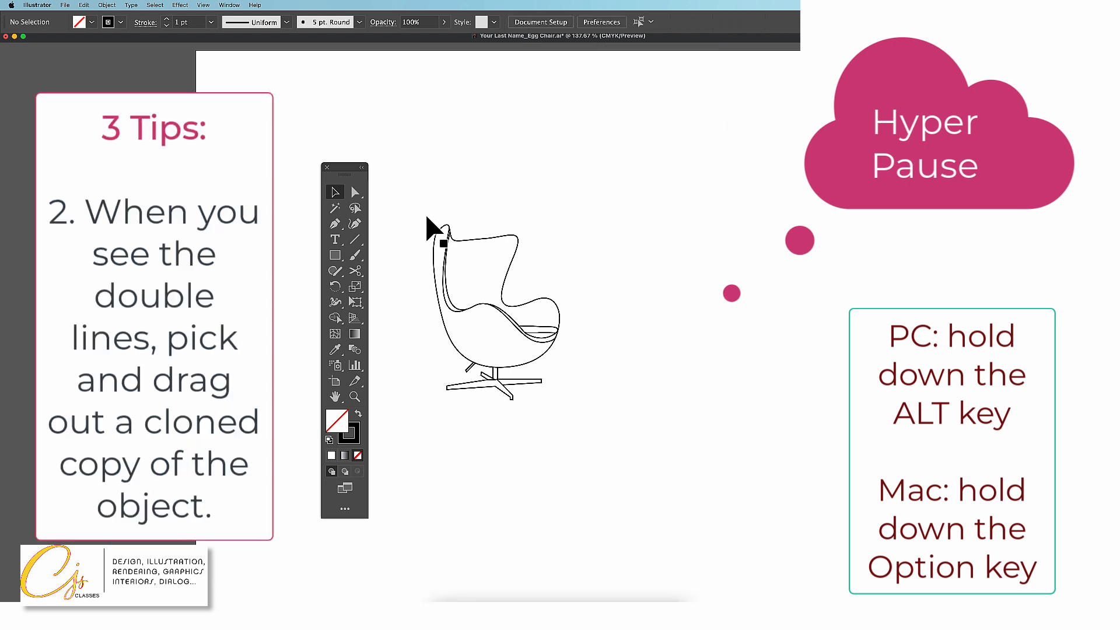
pyautogui.moveTo(427, 211); pyautogui.dragTo(586, 407)
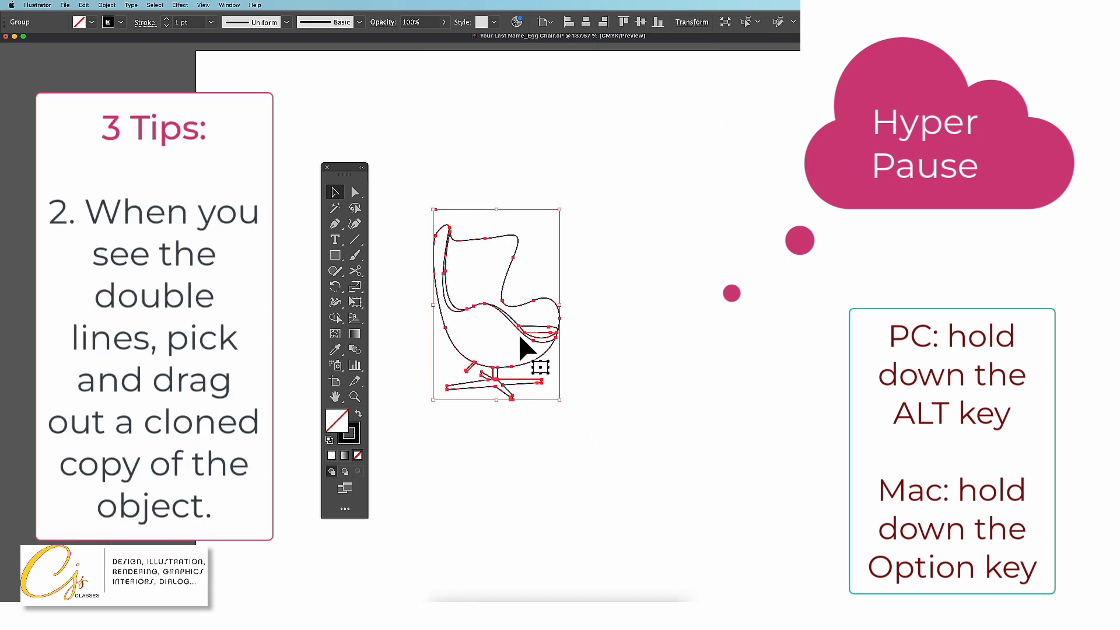
pyautogui.moveTo(518, 327)
pyautogui.mouseDown()
pyautogui.moveTo(689, 323)
pyautogui.moveTo(687, 382)
pyautogui.moveTo(753, 507)
pyautogui.moveTo(529, 521)
pyautogui.moveTo(524, 133)
pyautogui.moveTo(496, 149)
pyautogui.moveTo(685, 149)
pyautogui.mouseUp()
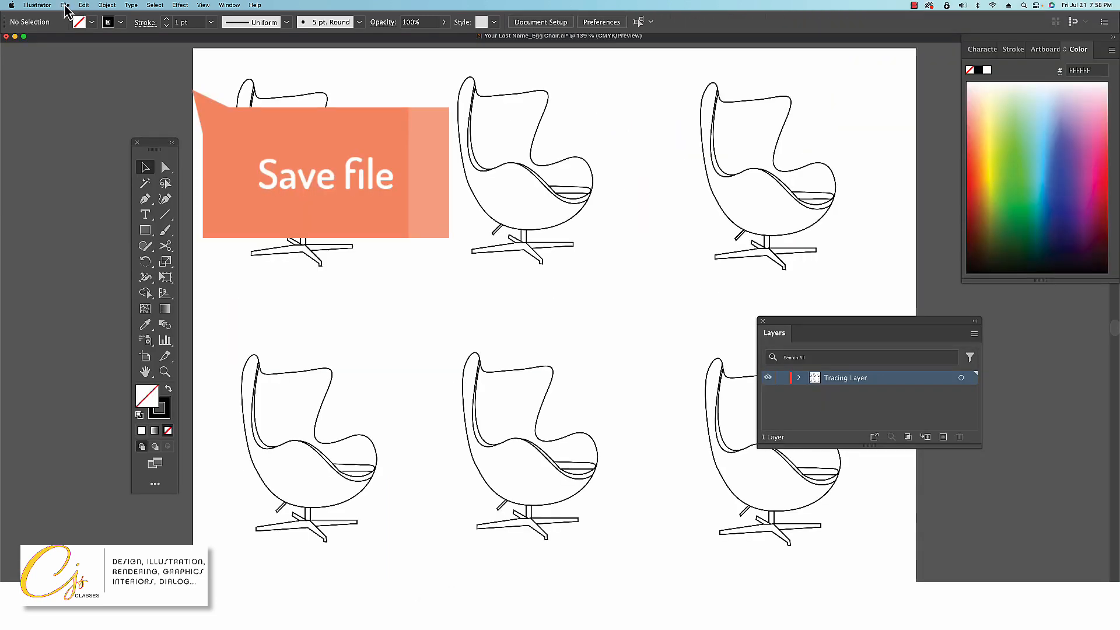
# Save the Illustrator document with the six chairs under its existing file name.
pyautogui.click(64, 5)
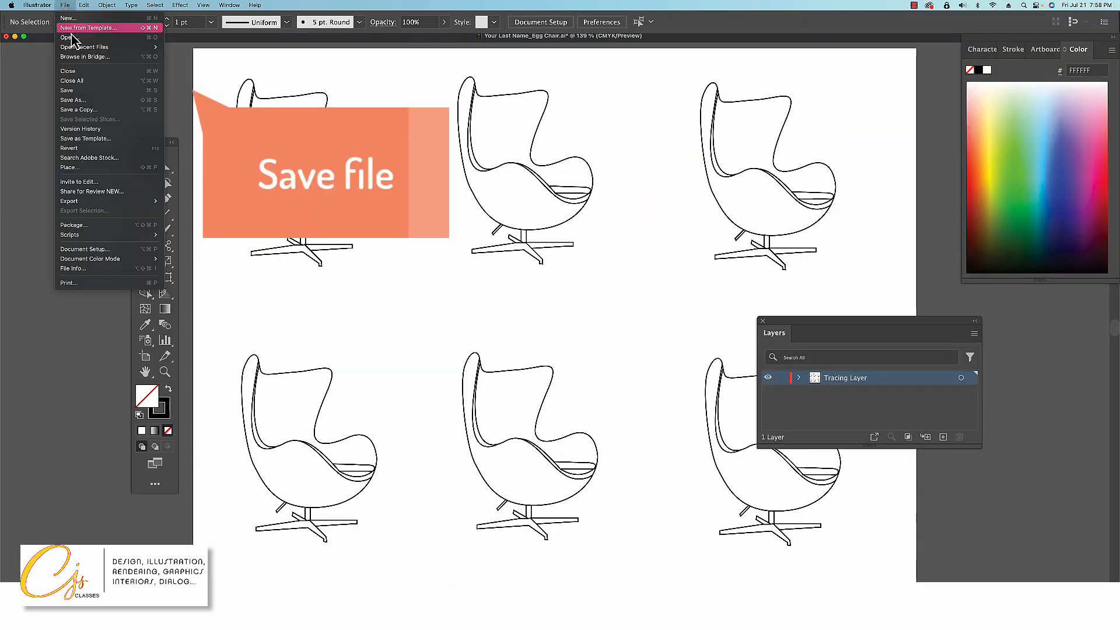
pyautogui.click(75, 92)
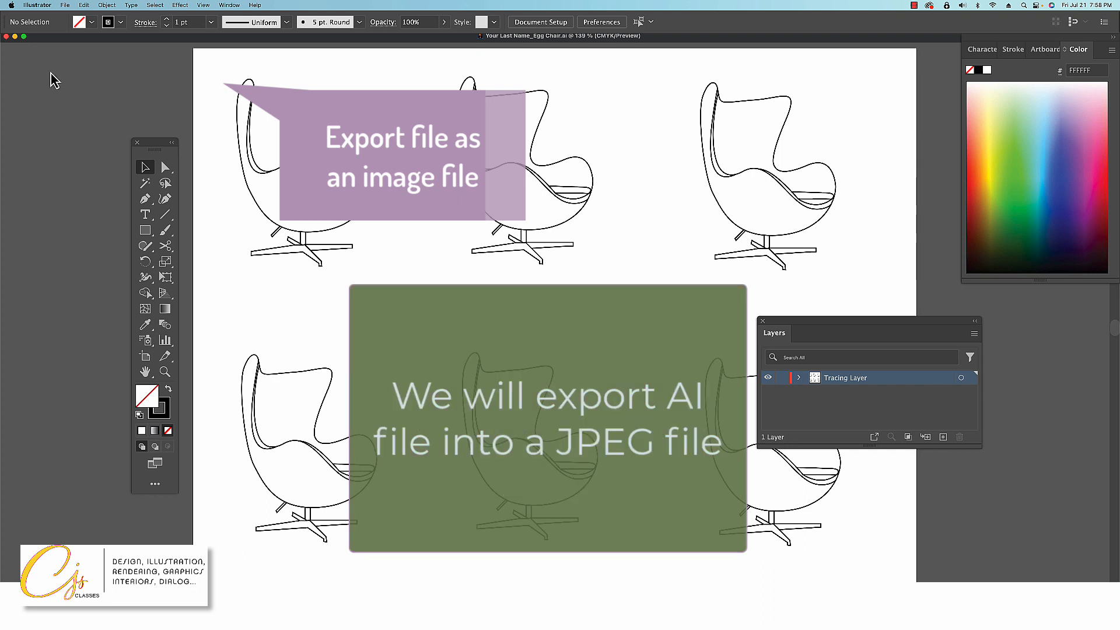
# Export the artboard to the Desktop as a JPEG named Your Last Name_Egg Chair.jpg, in CMYK at maximum quality and 300 ppi.
pyautogui.click(64, 6)
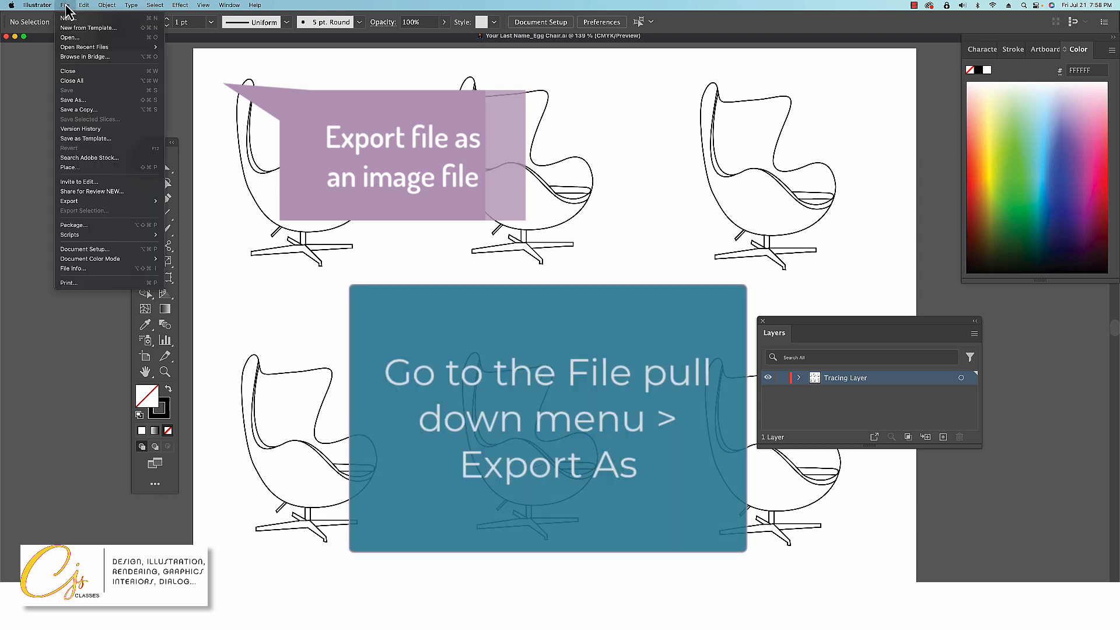
pyautogui.moveTo(120, 204)
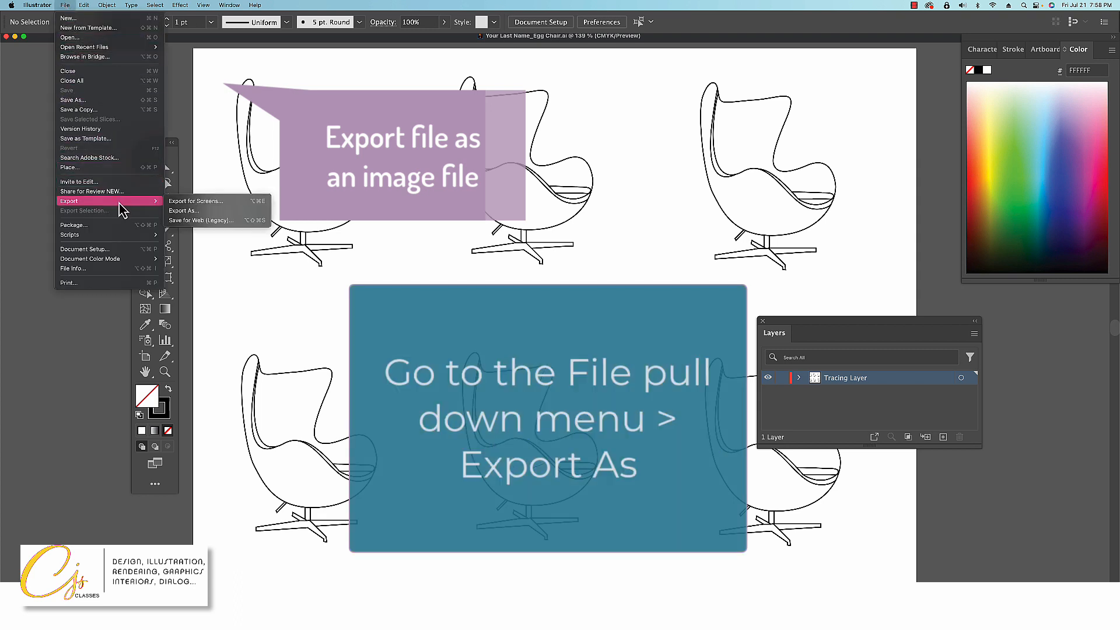
pyautogui.click(202, 209)
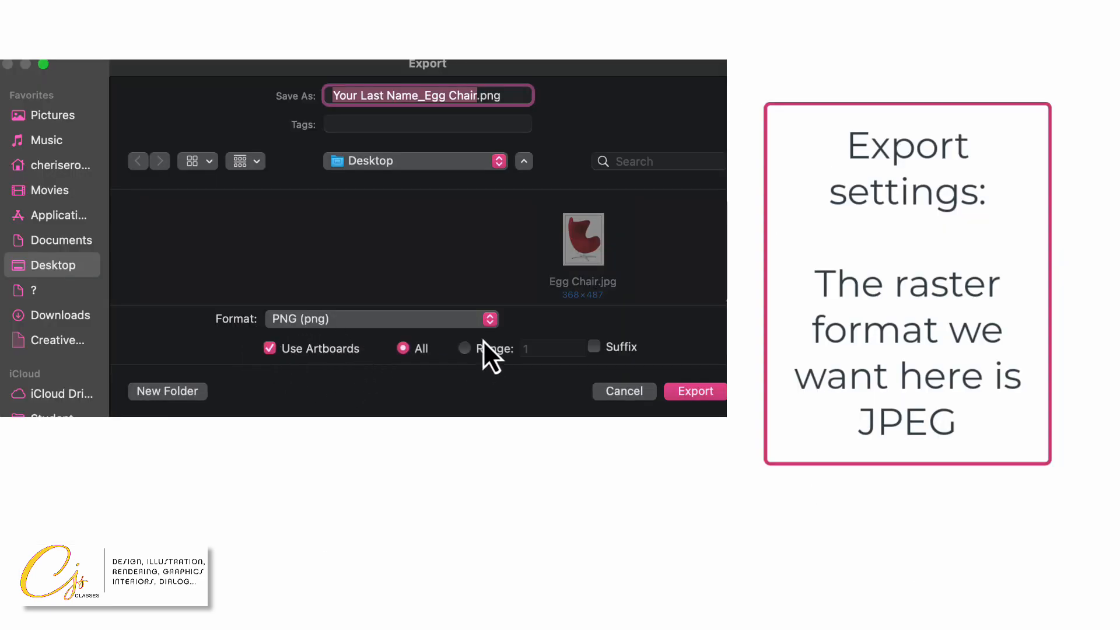
pyautogui.click(490, 320)
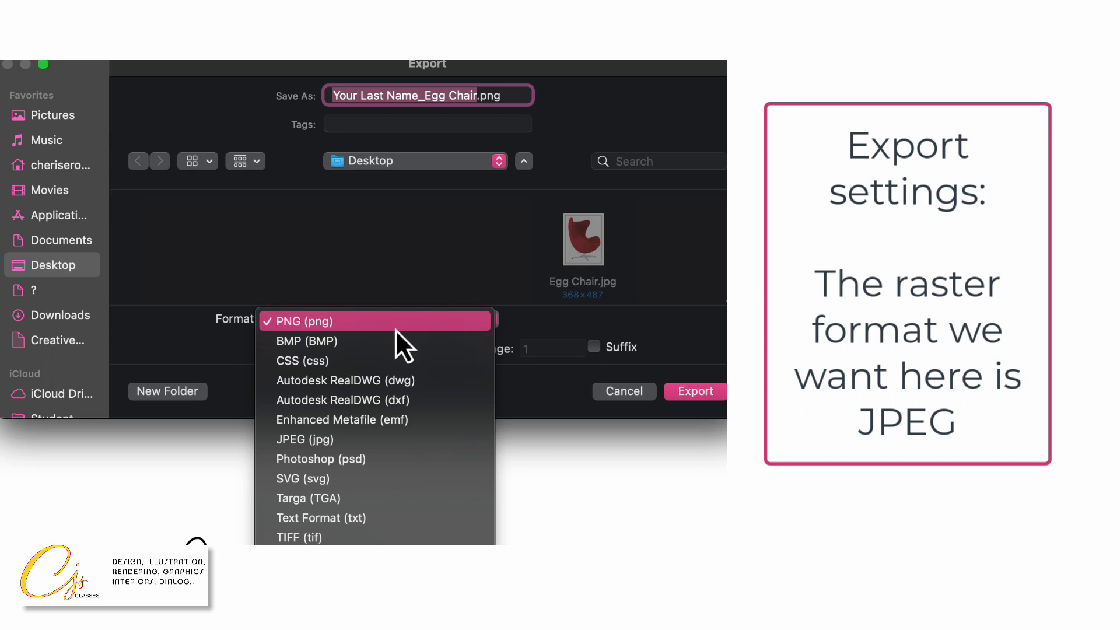
pyautogui.click(310, 438)
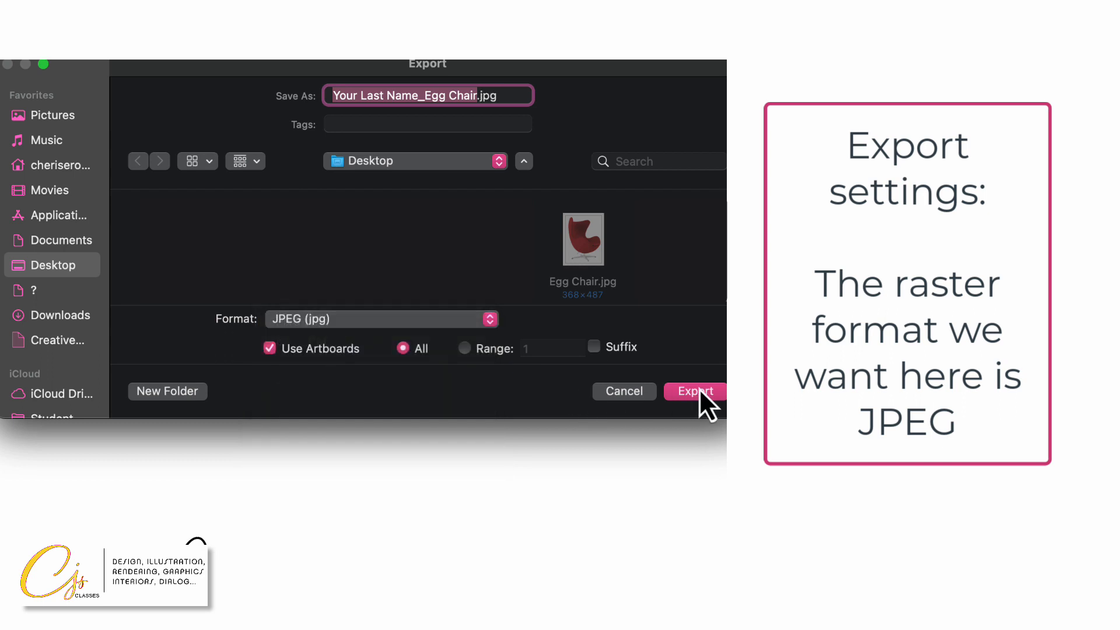
pyautogui.click(698, 388)
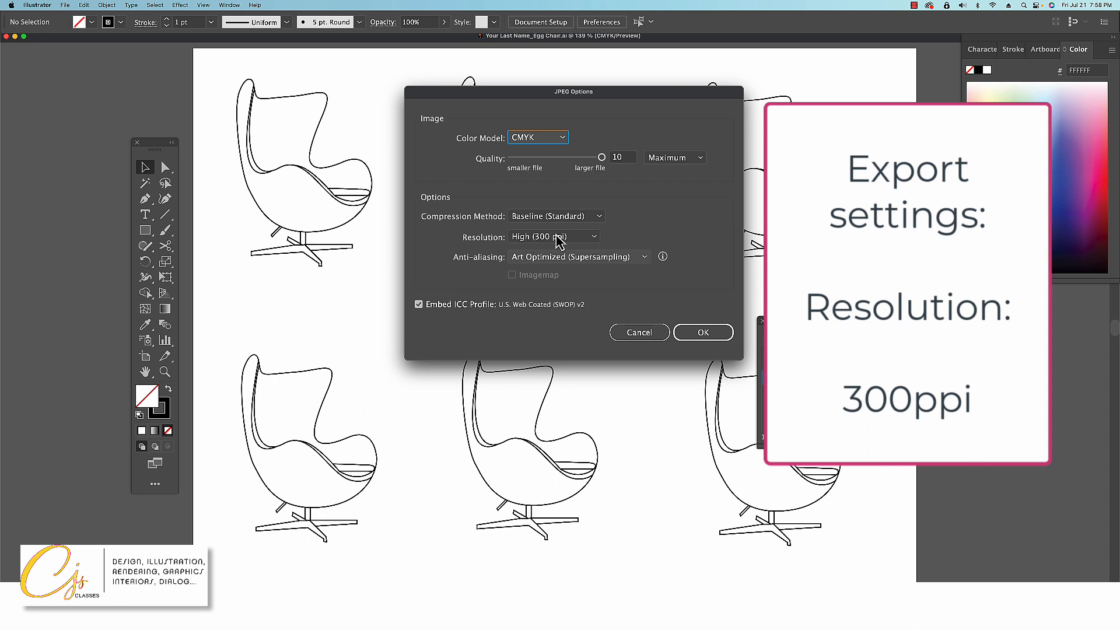
pyautogui.click(713, 335)
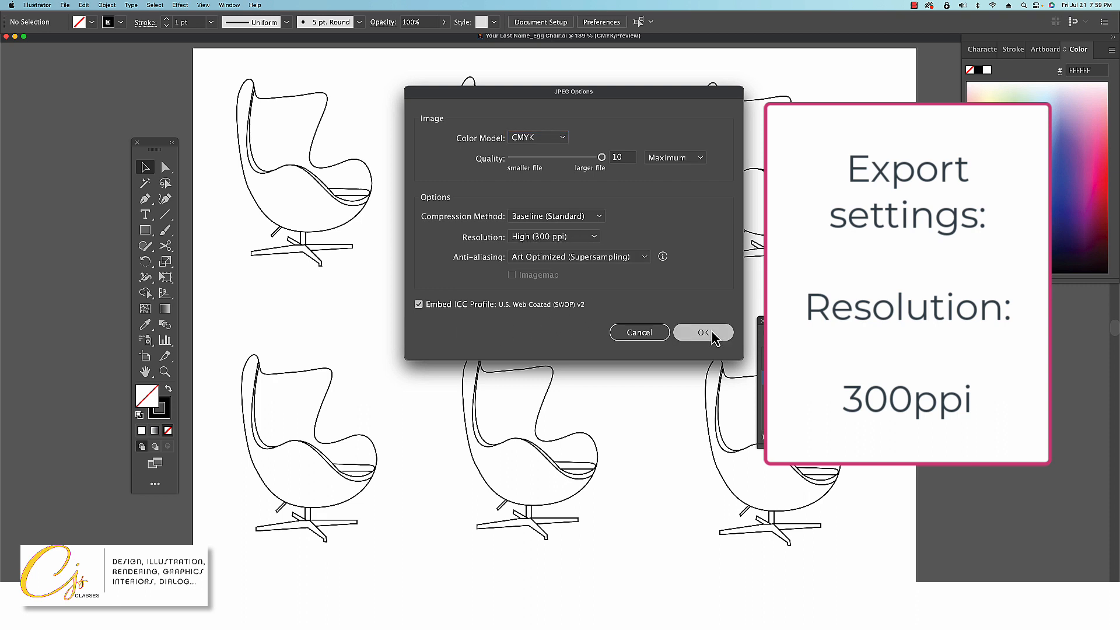